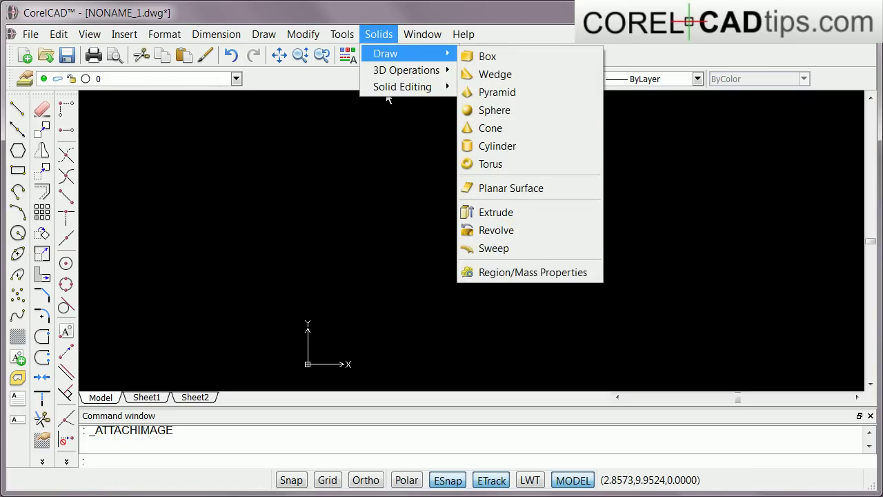
# Step: Look over the Solids Draw commands (Revolve, Torus) without running one, then bring up the Insert menu
pyautogui.click(386, 97)
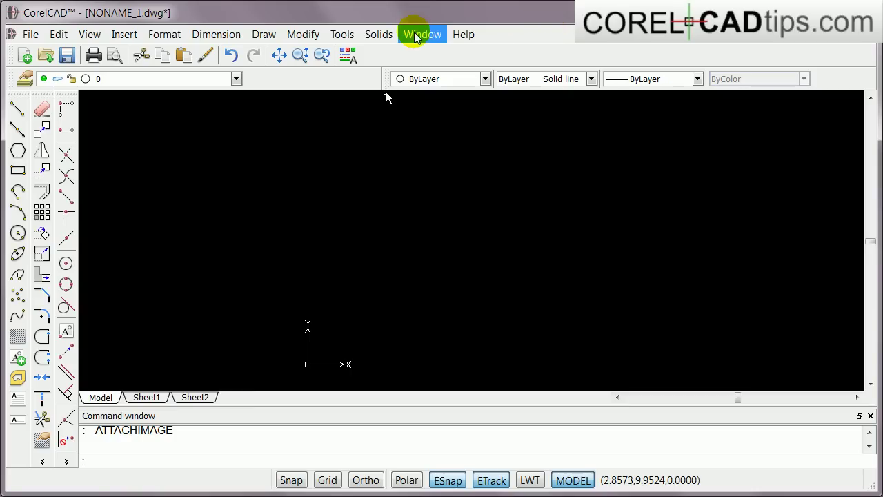
pyautogui.click(380, 35)
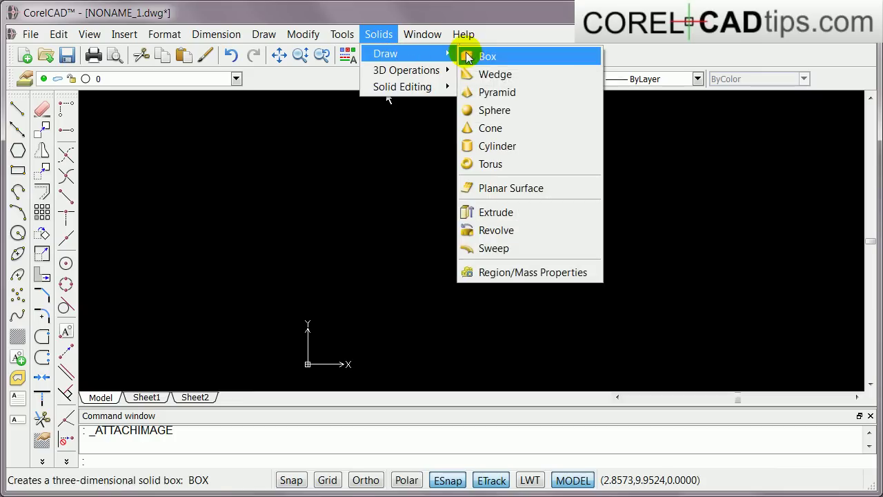
pyautogui.moveTo(439, 59)
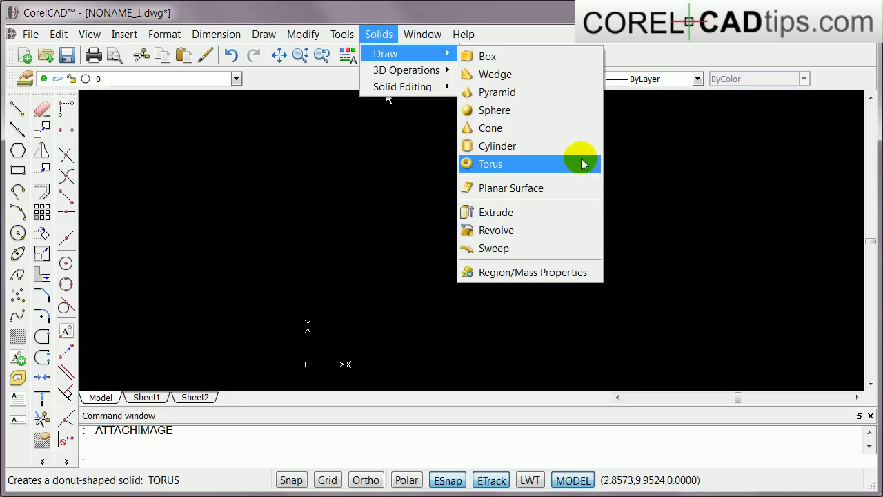
pyautogui.click(386, 96)
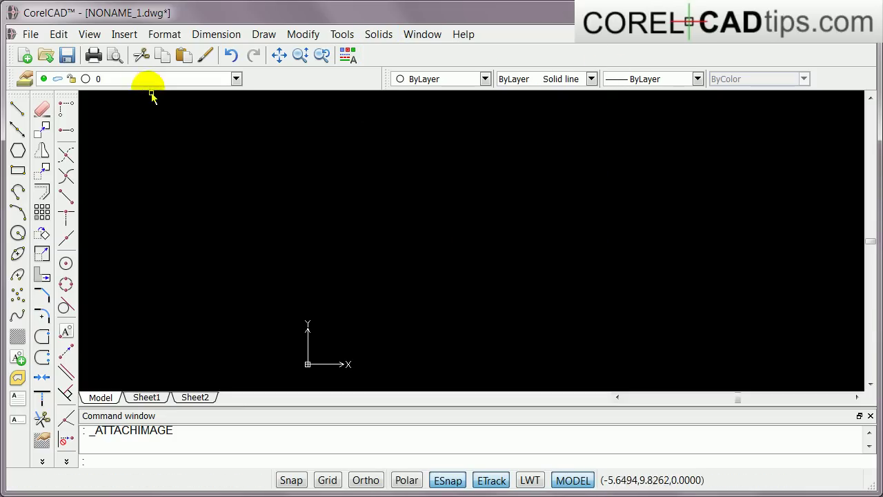
pyautogui.click(130, 41)
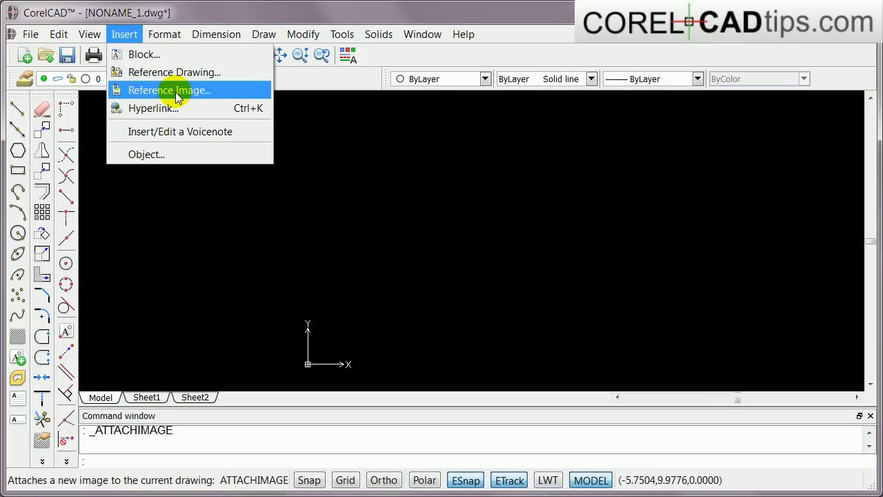
# Step: Start attaching a reference image and browse to the Dropbox folder
pyautogui.click(175, 90)
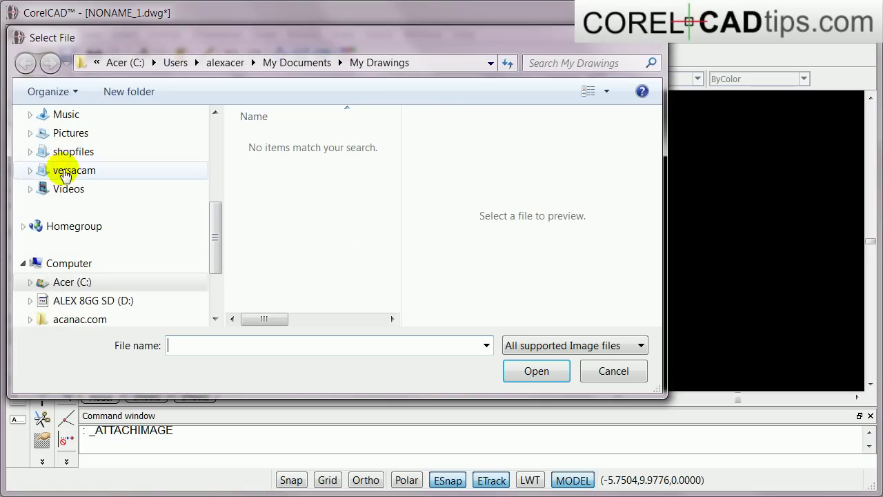
pyautogui.moveTo(211, 233); pyautogui.dragTo(215, 207)
pyautogui.click(80, 116)
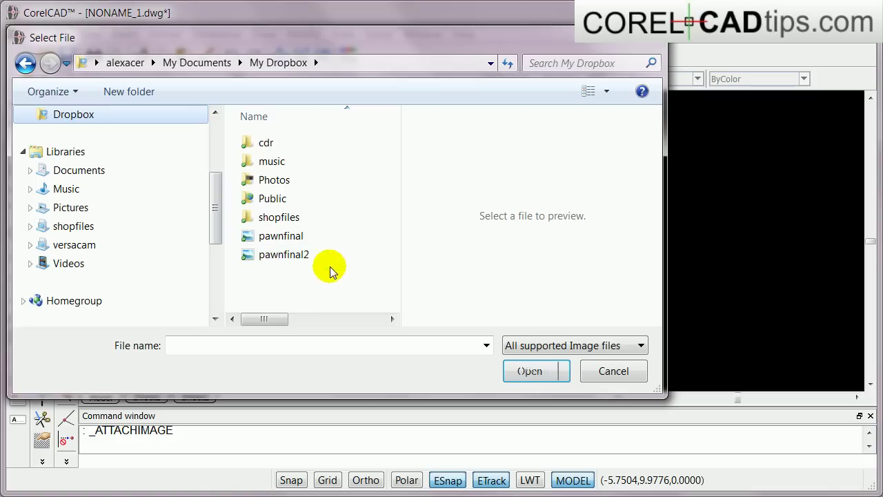
# Step: Compare the pawnfinal and pawnfinal2 previews, then open the grey pawnfinal2 image
pyautogui.click(285, 236)
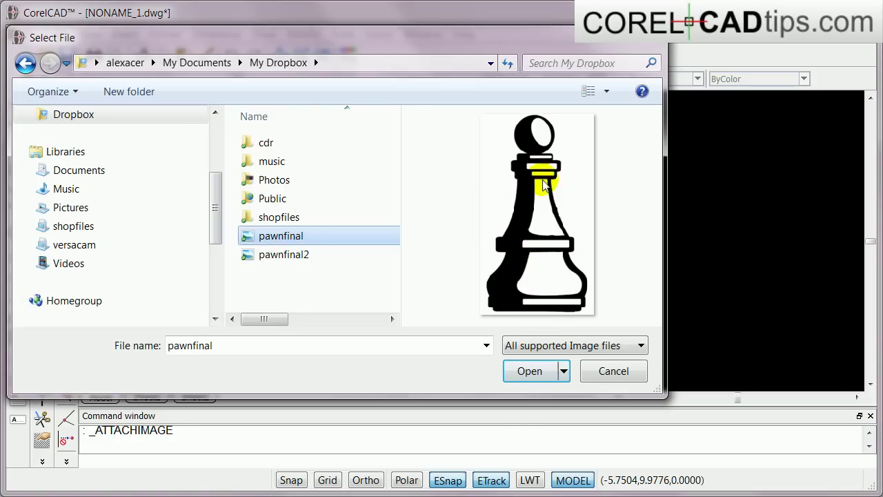
pyautogui.click(285, 256)
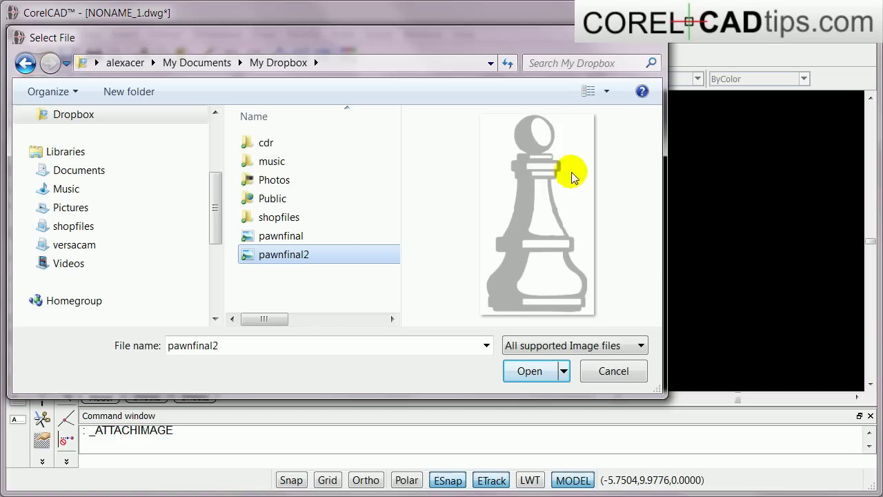
pyautogui.click(315, 237)
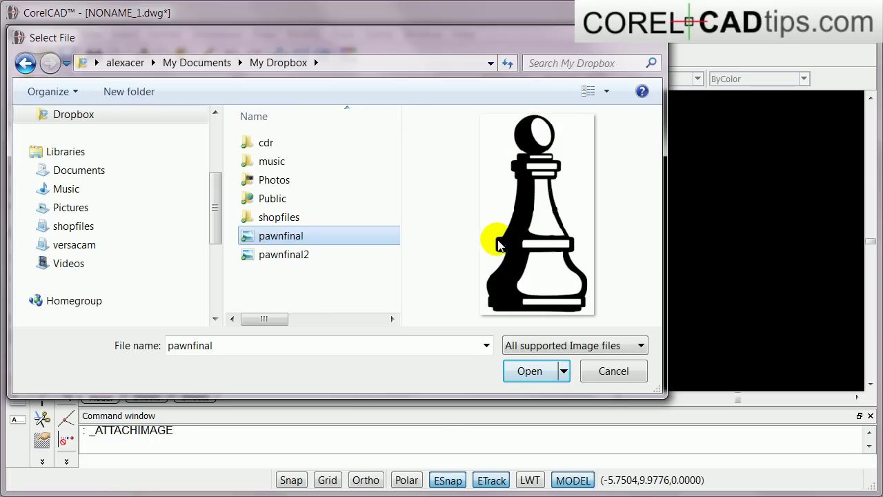
pyautogui.click(296, 253)
pyautogui.click(295, 237)
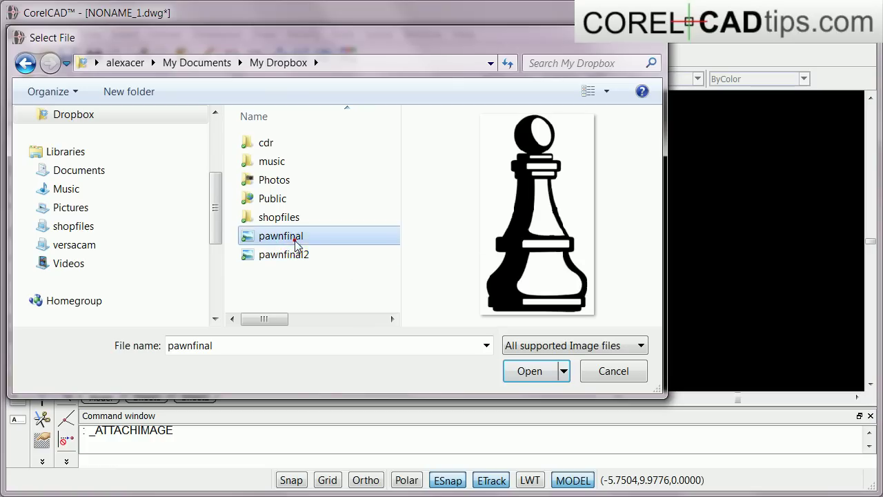
pyautogui.click(296, 255)
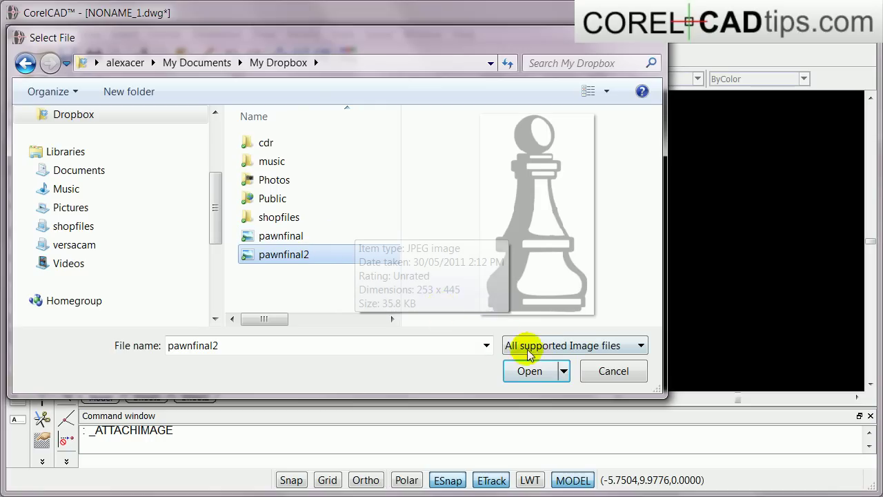
pyautogui.click(299, 239)
pyautogui.click(296, 268)
pyautogui.click(296, 257)
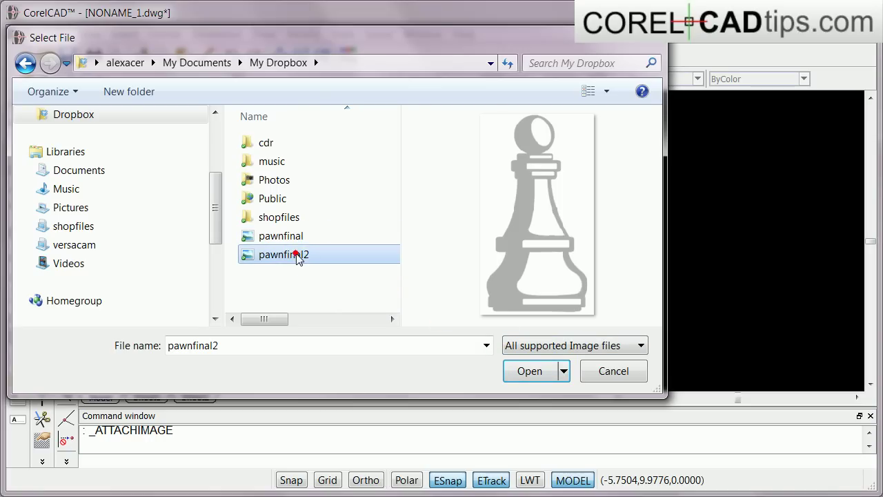
pyautogui.click(530, 371)
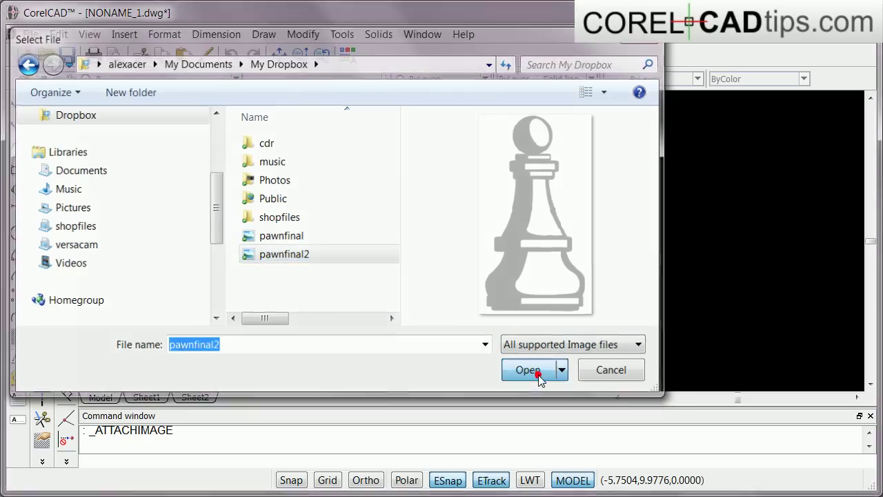
# Step: Attach the pawnfinal2 image at insertion point 0,0,0 with a scale factor of 2
pyautogui.moveTo(468, 30); pyautogui.dragTo(403, 49)
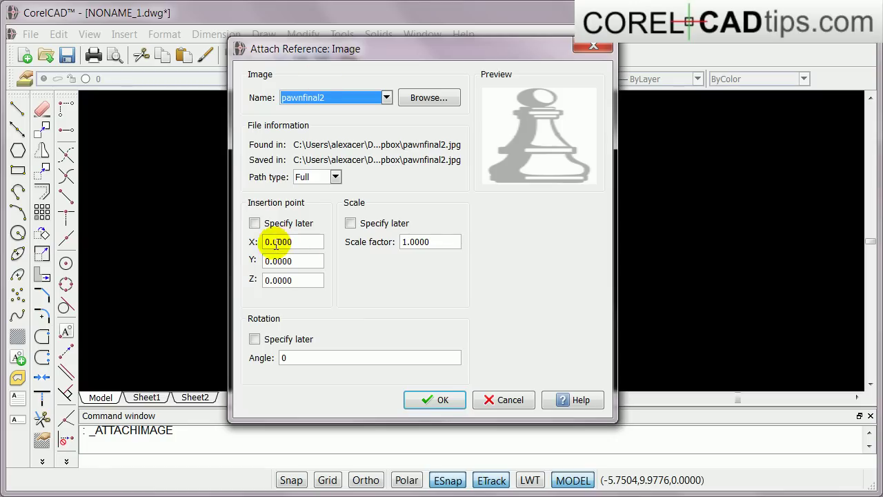
pyautogui.moveTo(388, 55); pyautogui.dragTo(619, 27)
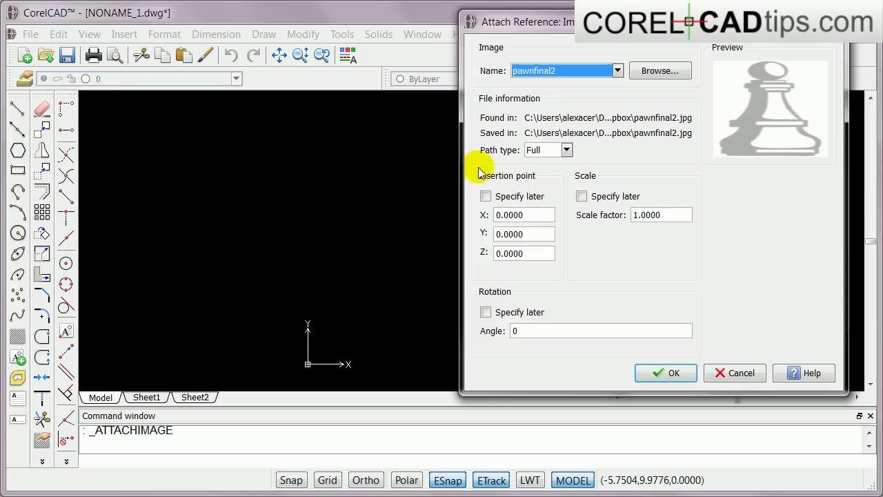
pyautogui.click(611, 71)
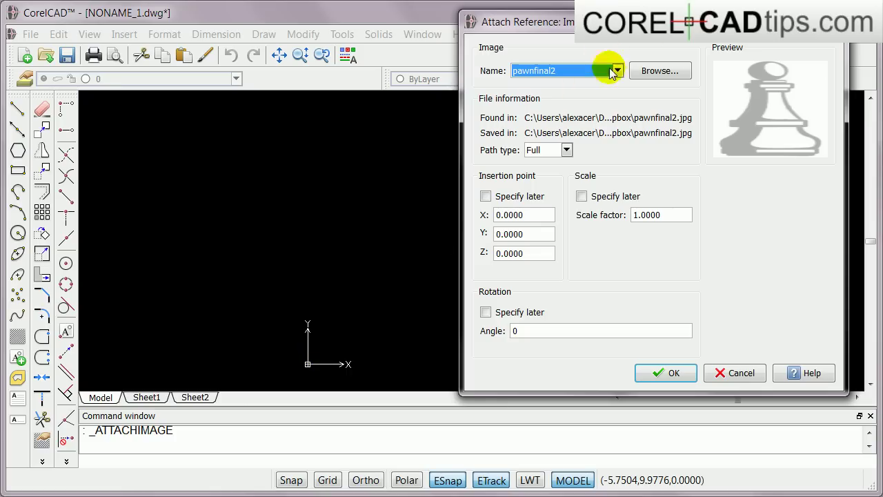
pyautogui.moveTo(662, 23); pyautogui.dragTo(363, 37)
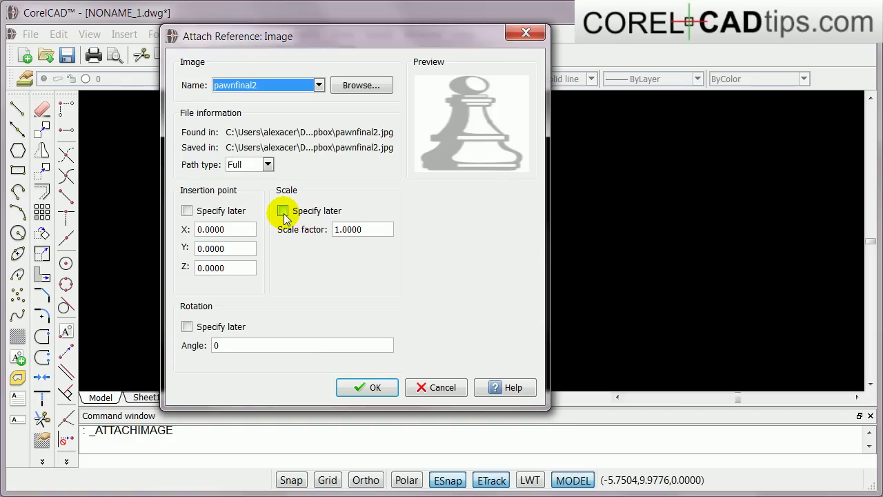
pyautogui.moveTo(370, 229); pyautogui.dragTo(331, 233)
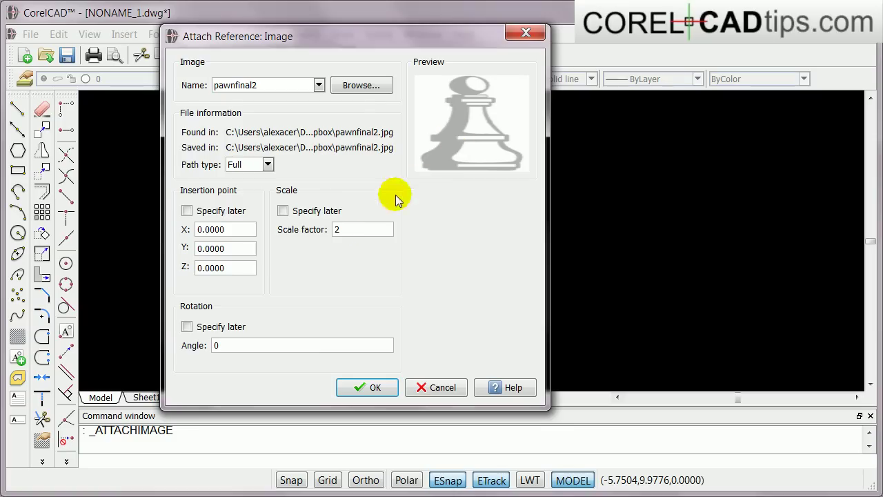
pyautogui.click(373, 388)
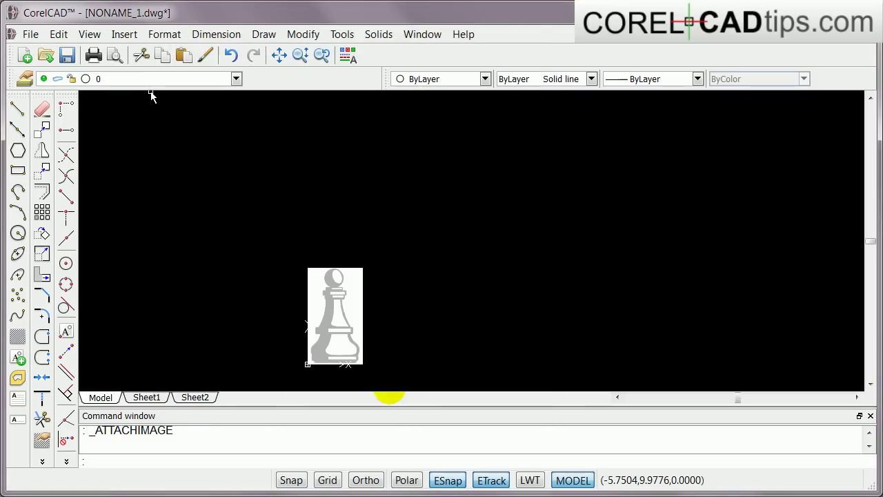
# Step: Zoom in on the pawn reference image and start the Line tool
pyautogui.click(329, 366)
pyautogui.scroll(5, 329, 372)
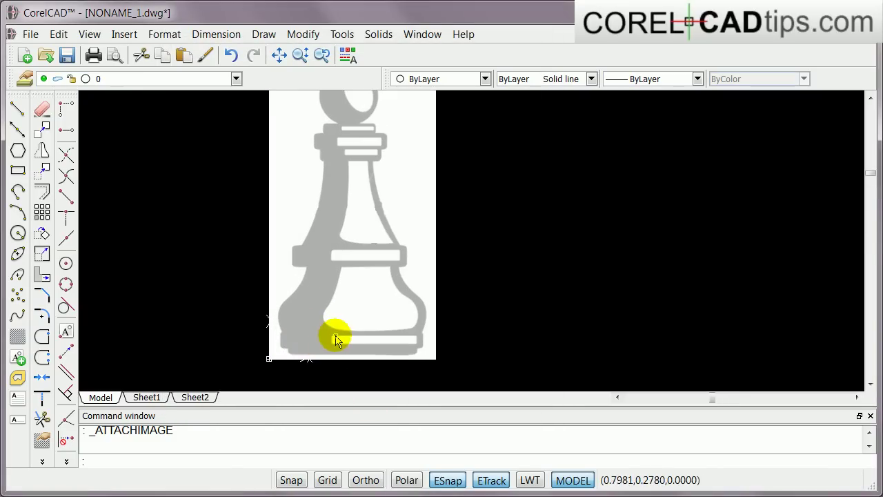
pyautogui.scroll(-1, 307, 262)
pyautogui.scroll(1, 307, 262)
pyautogui.scroll(-1, 311, 267)
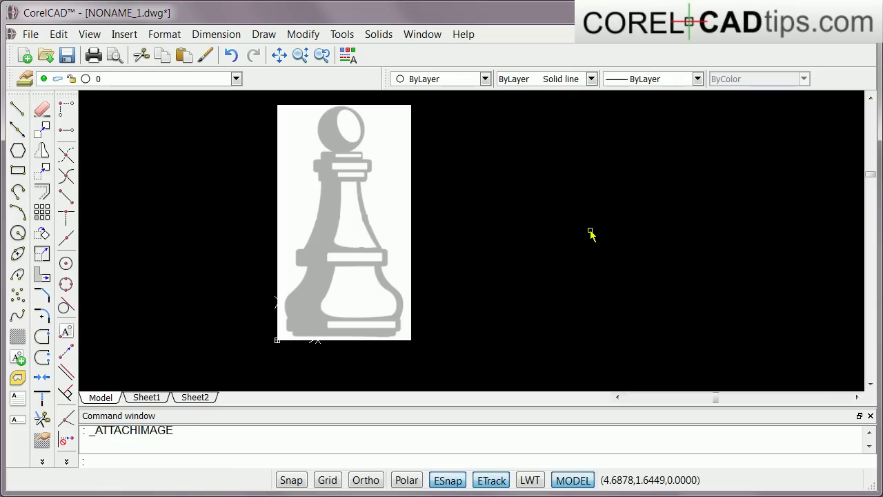
pyautogui.click(18, 108)
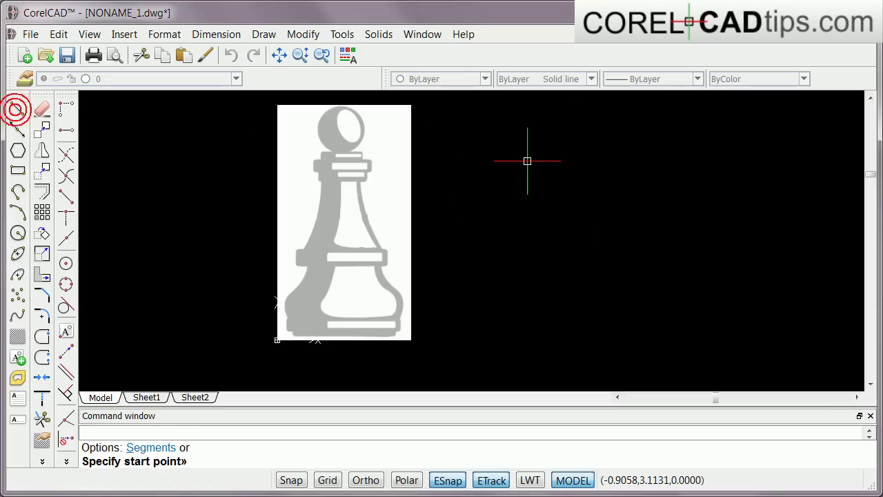
# Step: Draw a few test line points beside the pawn, then select and delete the test lines
pyautogui.click(545, 163)
pyautogui.click(688, 259)
pyautogui.click(634, 158)
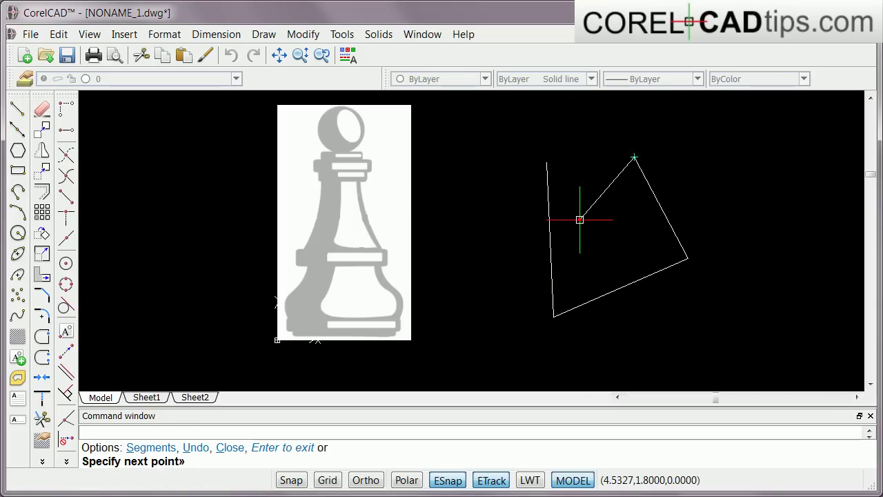
pyautogui.press('Escape')
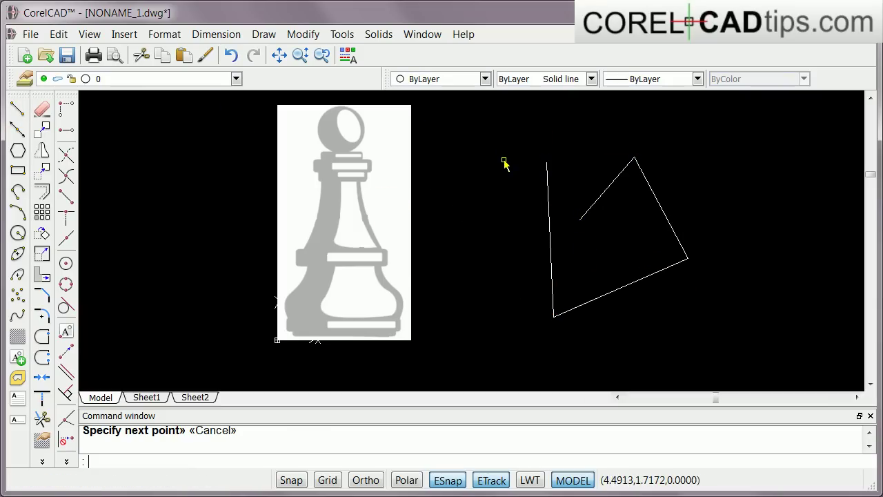
pyautogui.click(500, 131)
pyautogui.click(769, 378)
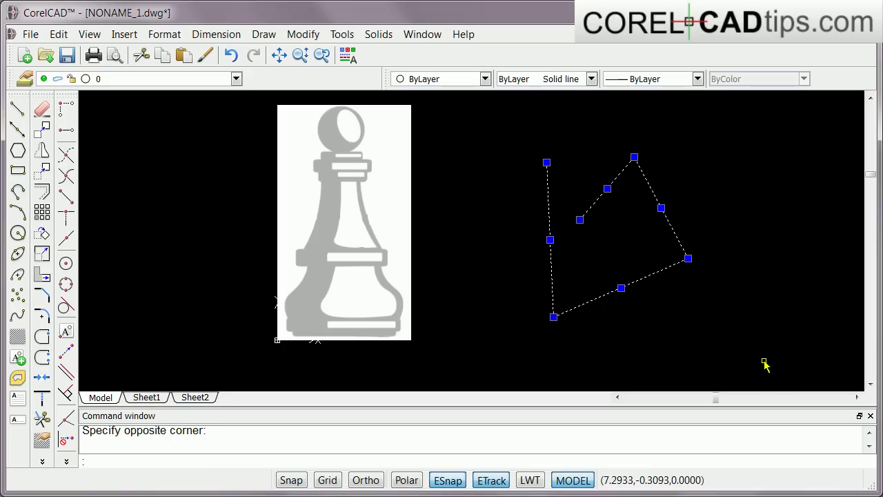
pyautogui.press('Delete')
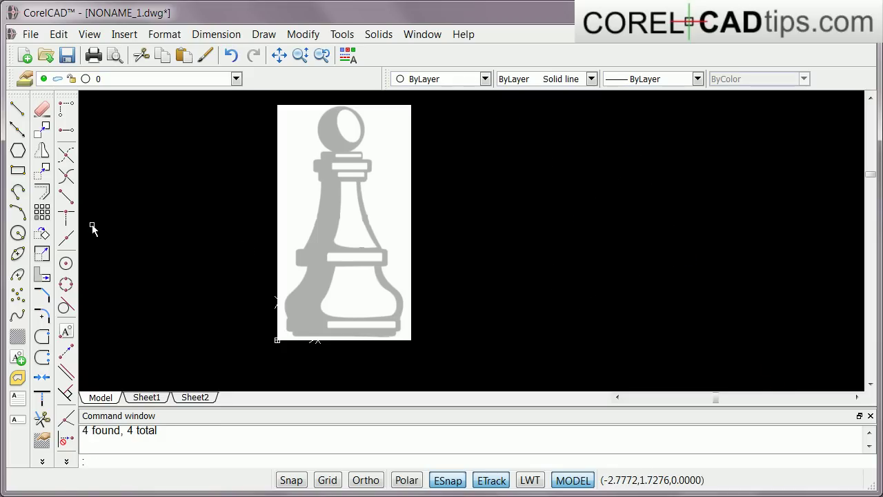
# Step: Trace three line points along the pawn's left outline, then end the line command
pyautogui.click(17, 109)
pyautogui.scroll(2, 330, 241)
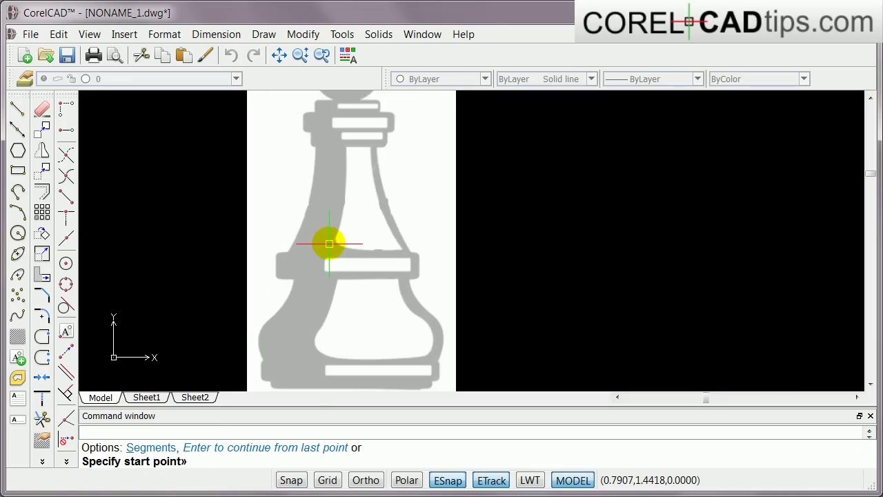
pyautogui.scroll(-1, 330, 242)
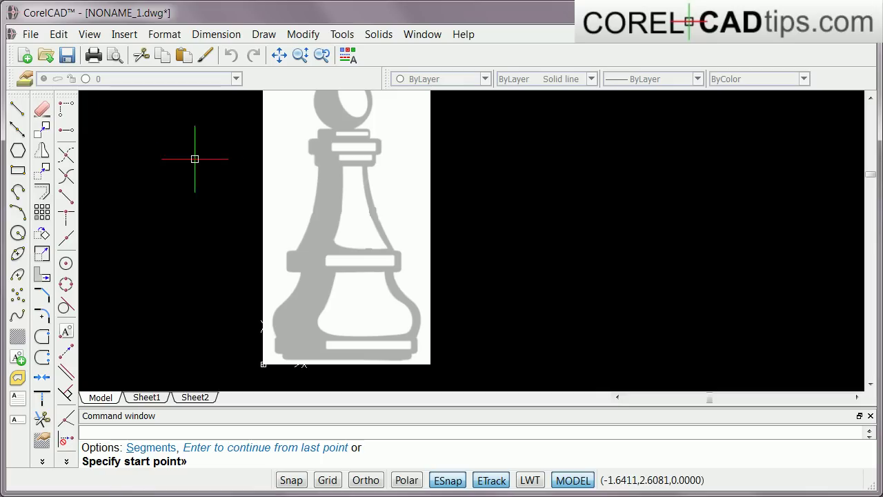
pyautogui.click(315, 150)
pyautogui.click(336, 180)
pyautogui.click(316, 216)
pyautogui.scroll(3, 297, 243)
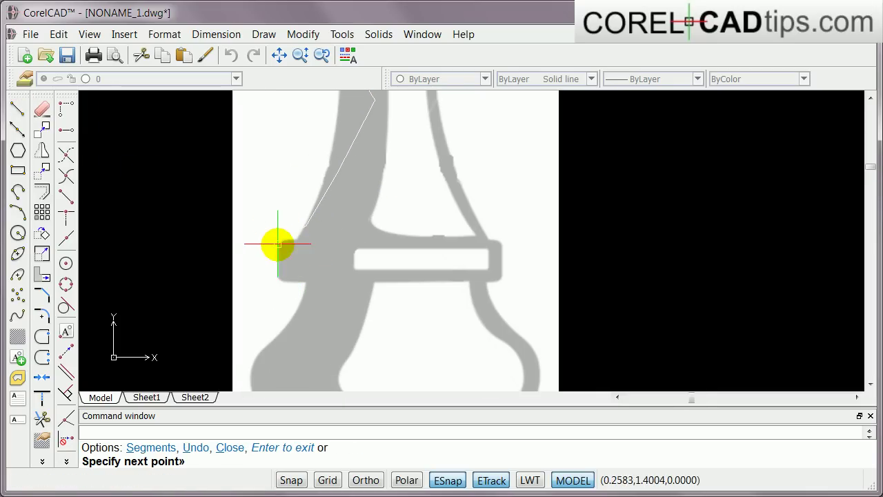
pyautogui.scroll(-2, 322, 245)
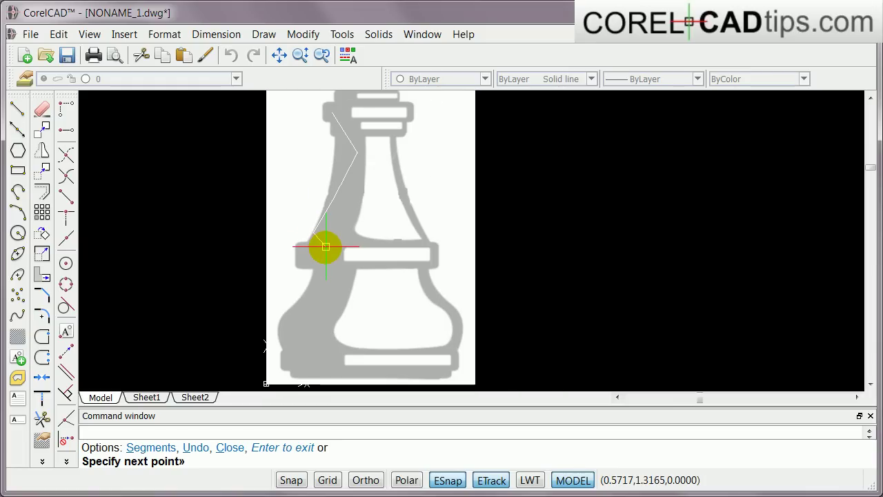
pyautogui.press('Escape')
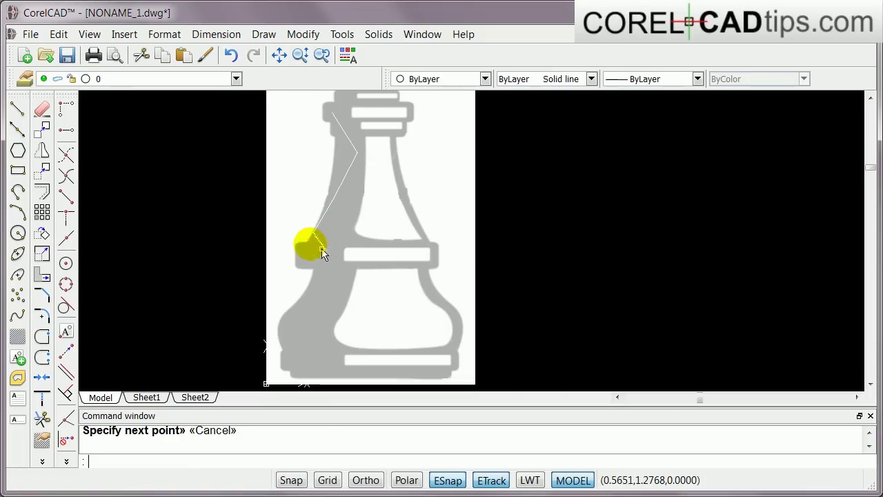
# Step: Erase the three traced segments one by one, leaving only the reference image
pyautogui.click(356, 151)
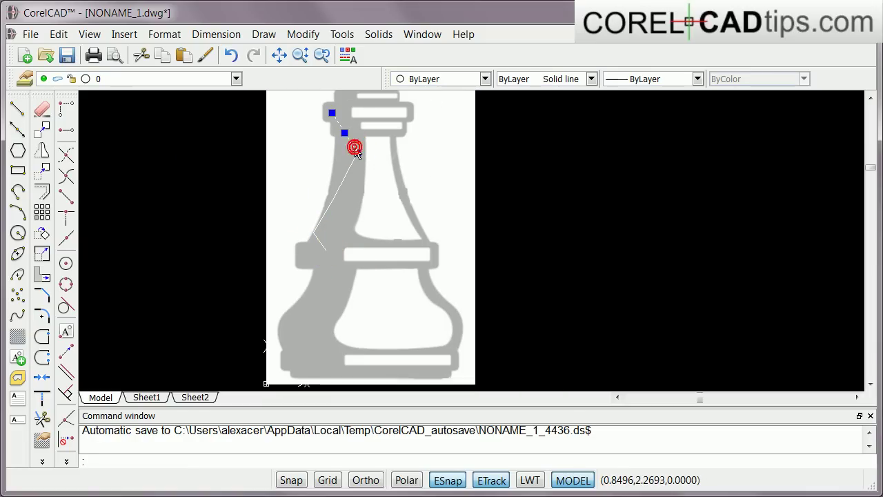
pyautogui.press('Delete')
pyautogui.click(346, 171)
pyautogui.press('Delete')
pyautogui.click(323, 216)
pyautogui.press('Delete')
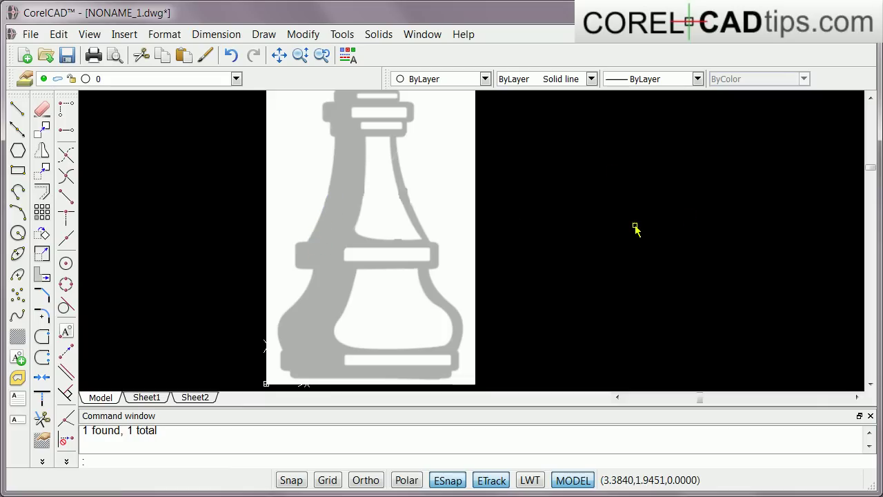
pyautogui.scroll(-1, 564, 236)
# Step: Set the Model Background element colour to White in System Options > Display
pyautogui.rightClick(541, 174)
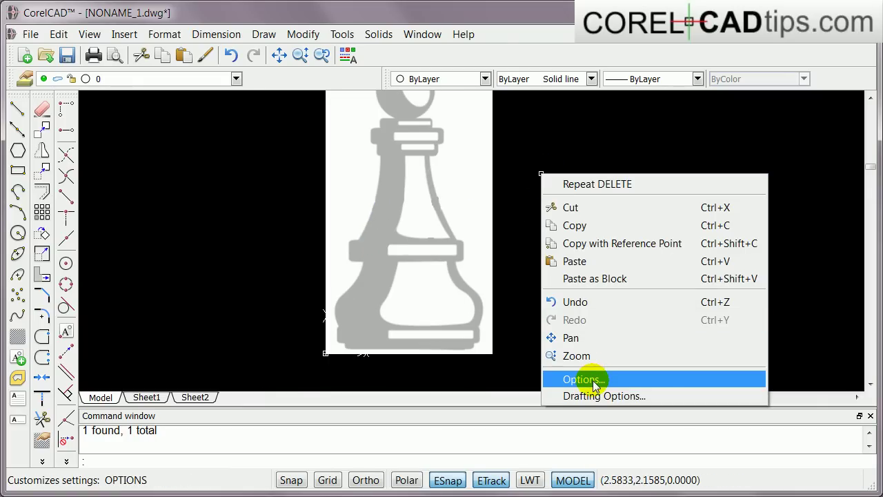
pyautogui.click(591, 380)
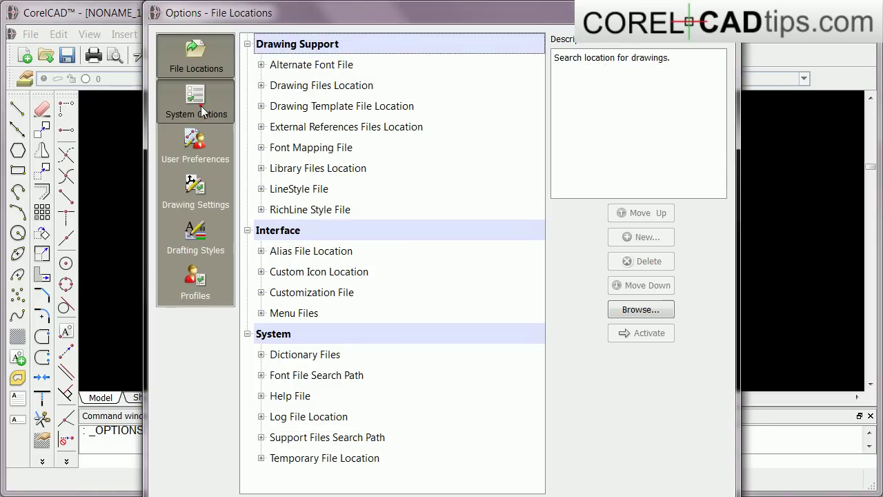
pyautogui.click(202, 112)
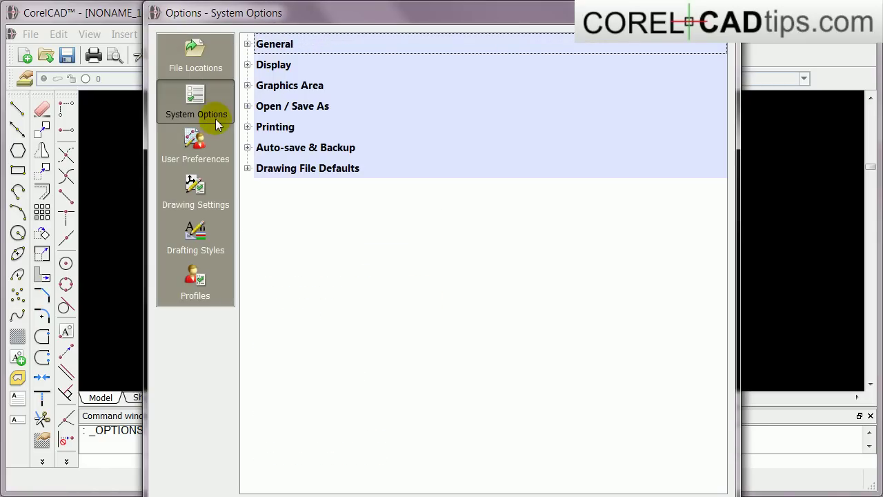
pyautogui.click(247, 64)
pyautogui.click(261, 127)
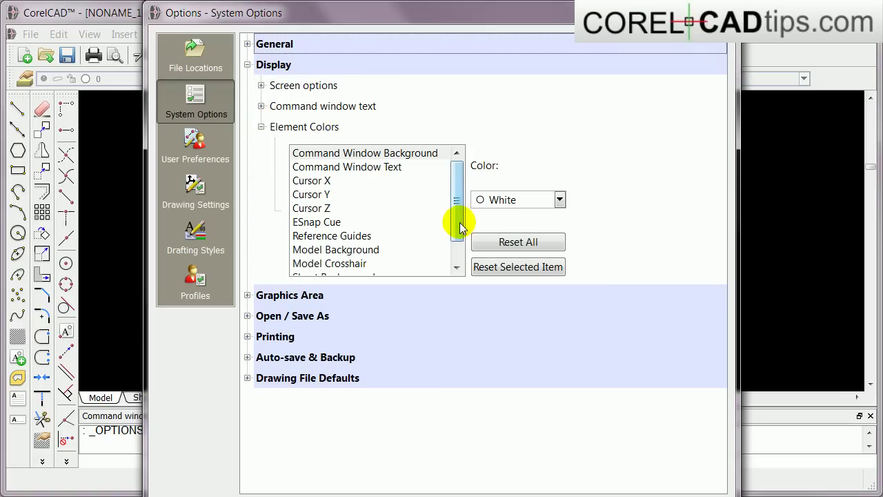
pyautogui.scroll(-2, 458, 216)
pyautogui.click(345, 223)
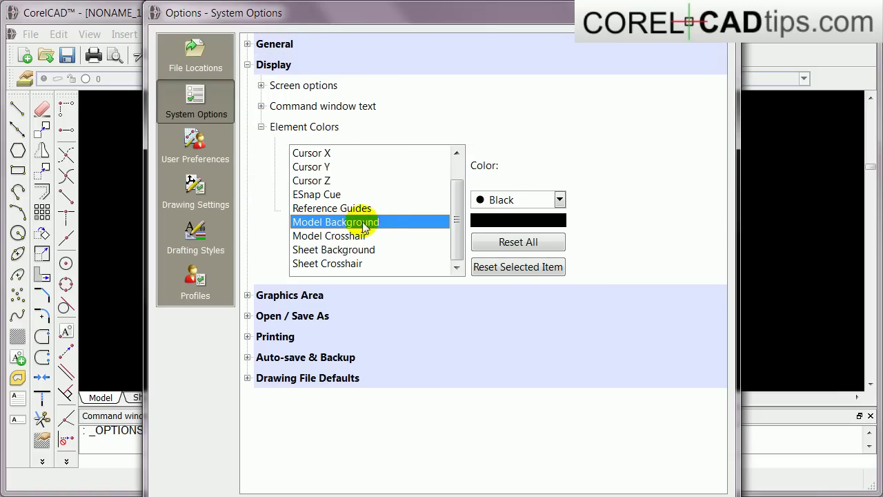
pyautogui.click(559, 199)
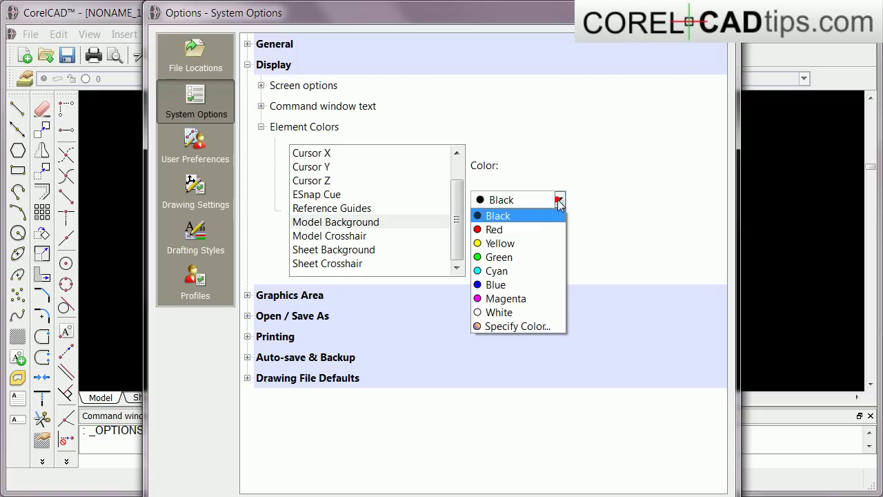
pyautogui.click(504, 312)
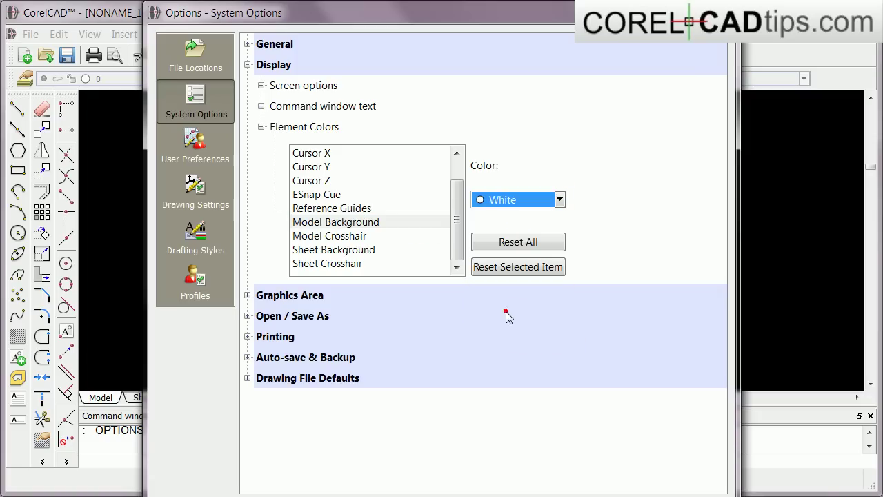
pyautogui.click(625, 494)
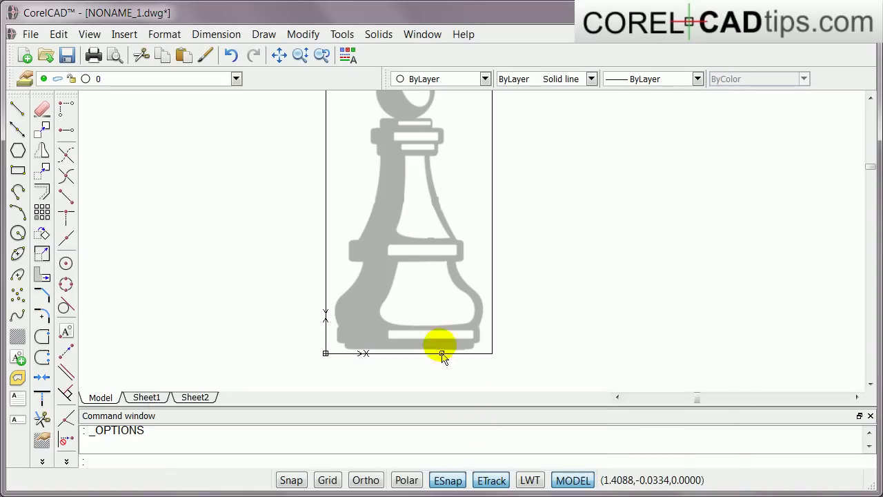
pyautogui.click(17, 108)
pyautogui.click(151, 137)
pyautogui.click(192, 233)
pyautogui.click(242, 178)
pyautogui.click(219, 140)
pyautogui.click(143, 224)
pyautogui.press('Escape')
pyautogui.click(129, 124)
pyautogui.click(290, 283)
pyautogui.press('Delete')
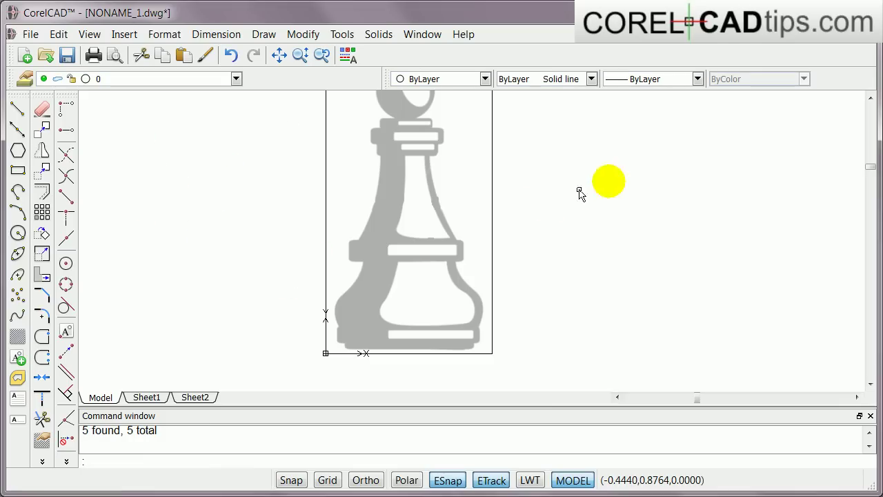
pyautogui.scroll(4, 416, 158)
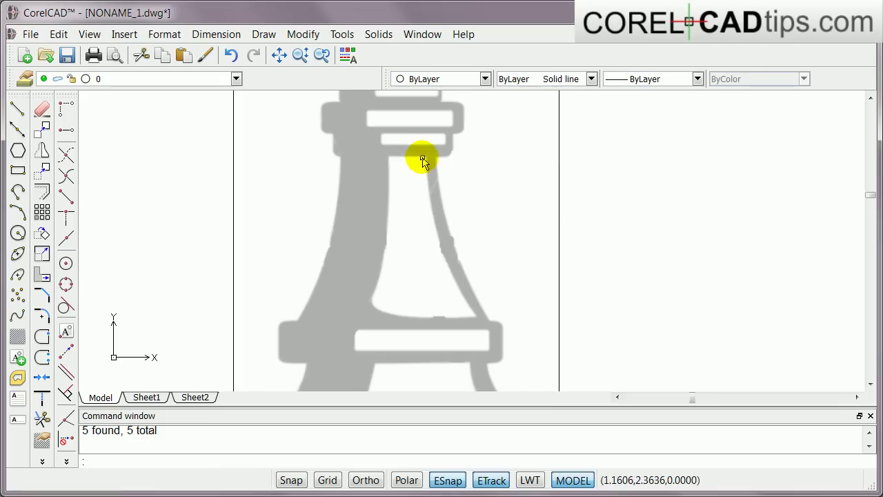
pyautogui.click(870, 98)
pyautogui.click(870, 99)
pyautogui.click(870, 99)
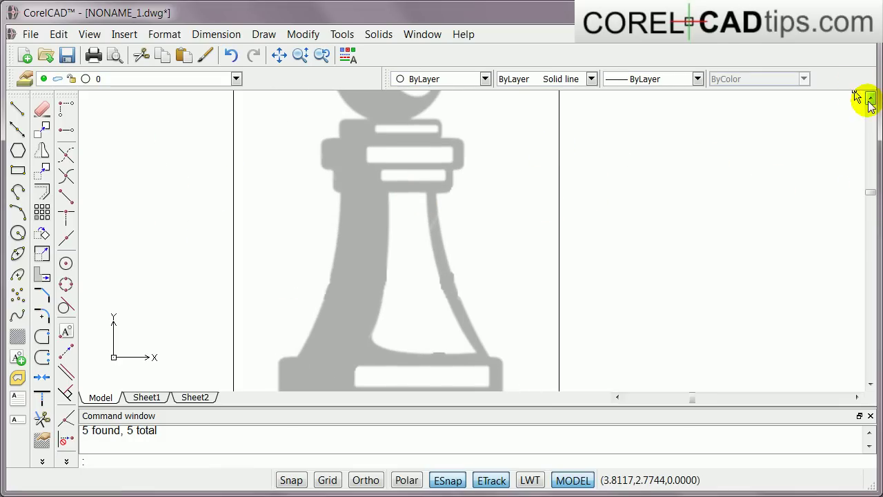
pyautogui.moveTo(404, 191); pyautogui.dragTo(449, 334, button='middle')
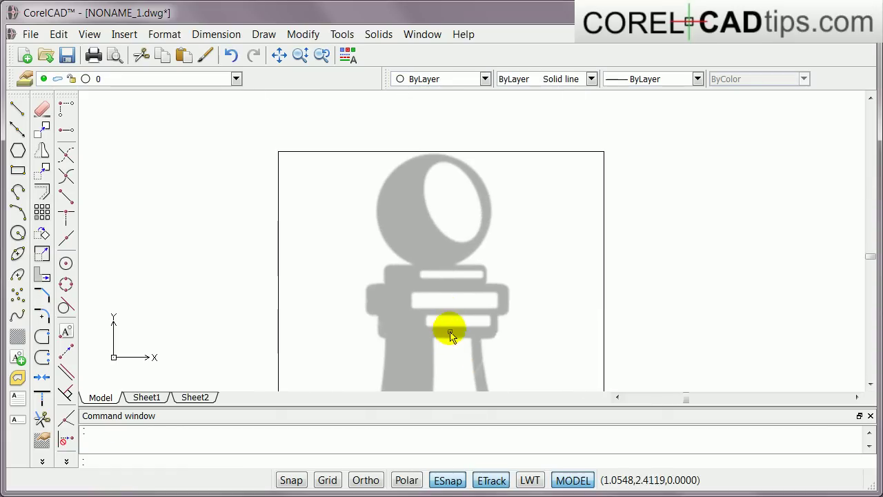
pyautogui.scroll(-1, 438, 299)
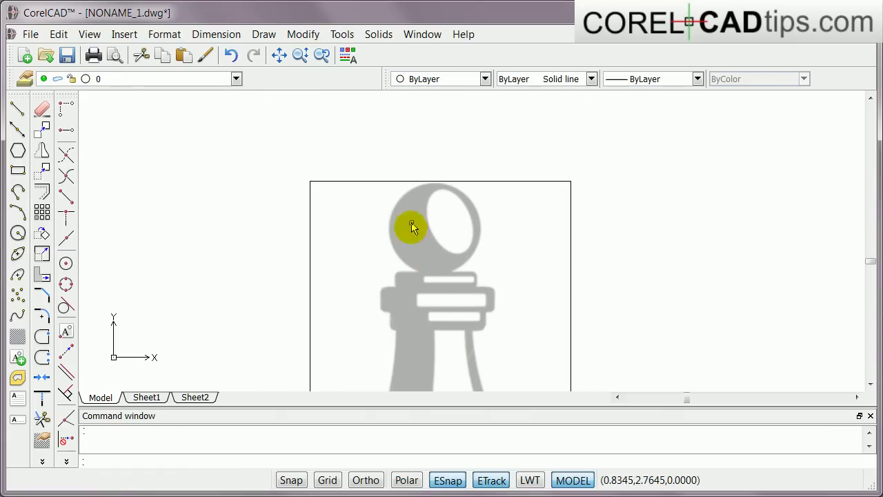
pyautogui.scroll(-1, 437, 283)
pyautogui.moveTo(453, 331); pyautogui.dragTo(430, 251, button='middle')
pyautogui.scroll(-1, 435, 266)
pyautogui.scroll(1, 429, 280)
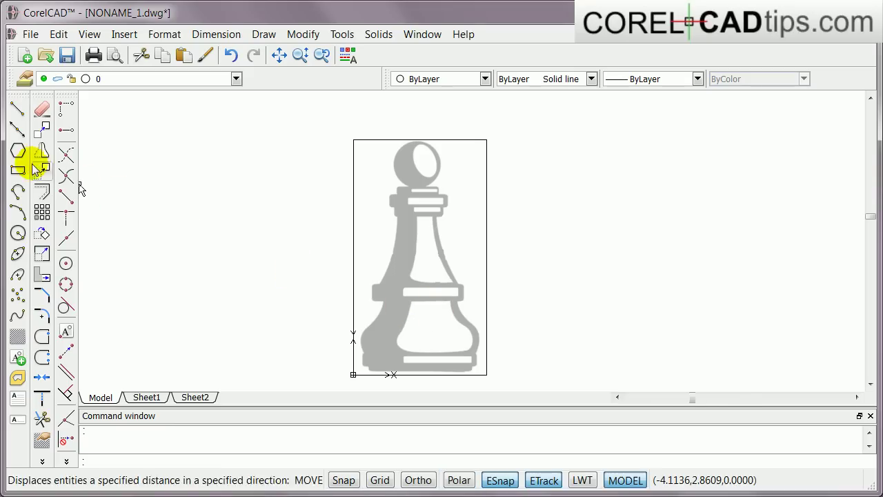
# Step: Draw a vertical infinite line from the frame's top midpoint through the pawn's centre
pyautogui.click(17, 132)
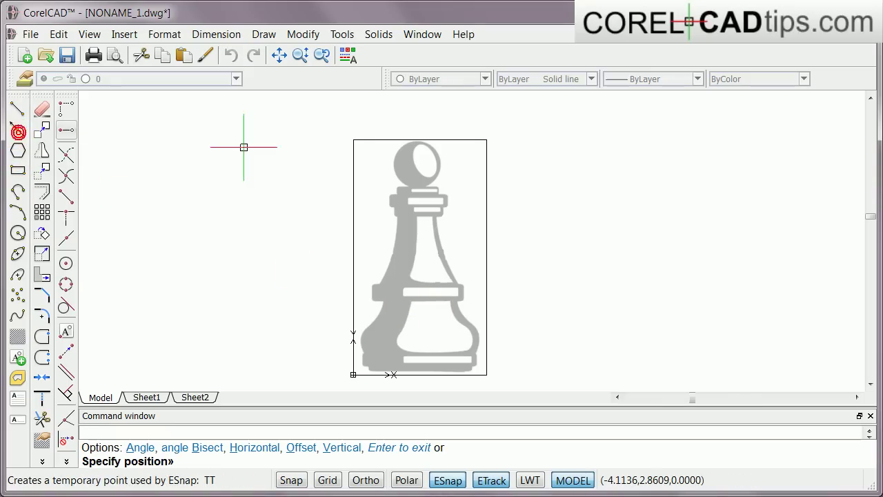
pyautogui.click(421, 140)
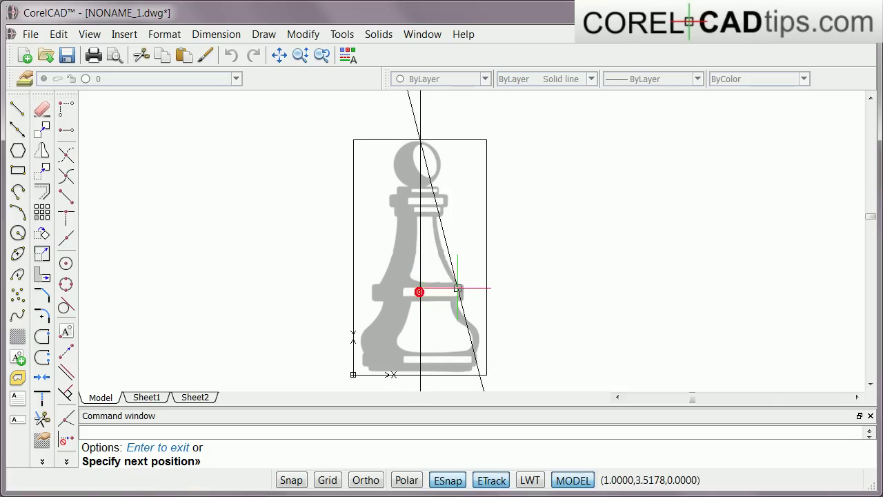
pyautogui.click(606, 289)
pyautogui.press('Escape')
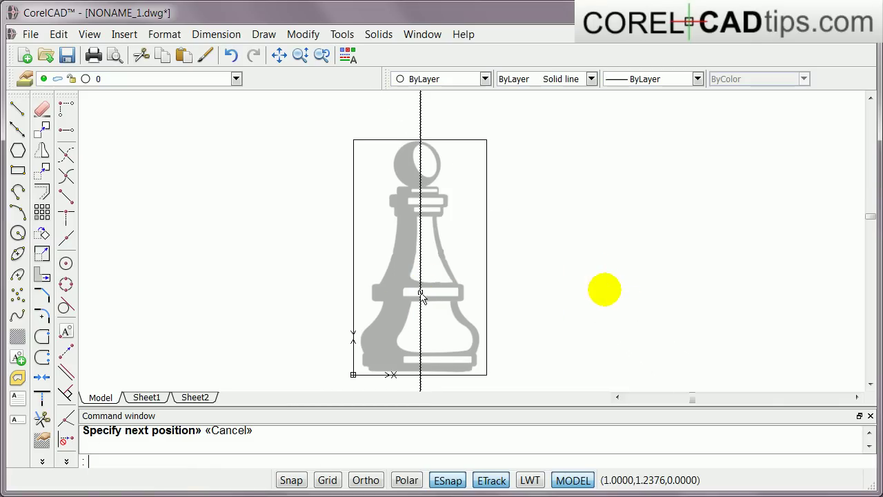
pyautogui.scroll(4, 411, 147)
pyautogui.scroll(1, 447, 167)
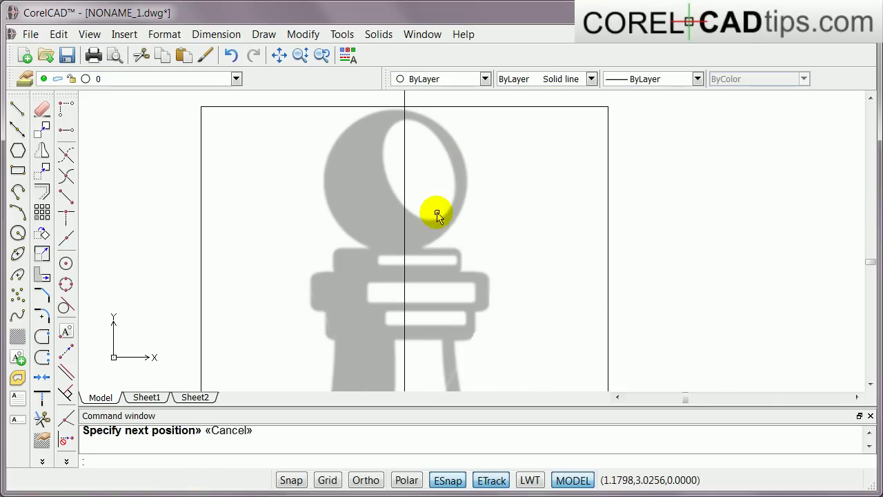
pyautogui.scroll(-1, 435, 218)
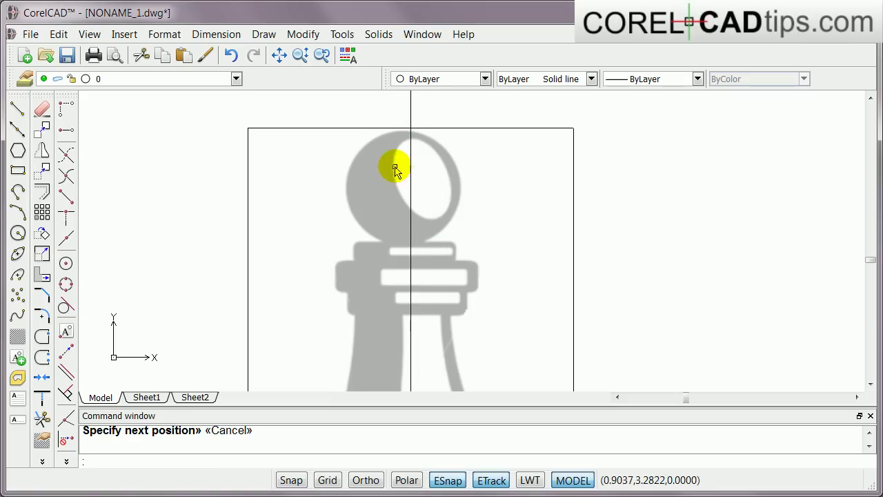
pyautogui.scroll(-1, 421, 297)
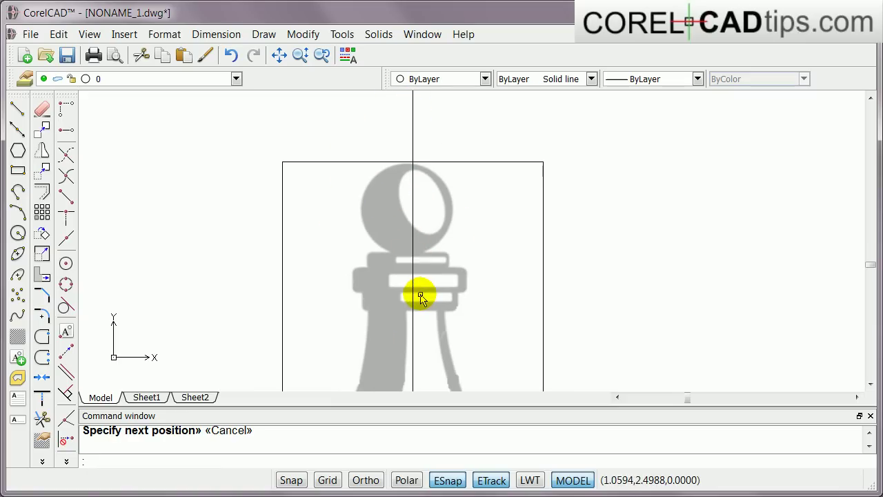
pyautogui.scroll(1, 422, 297)
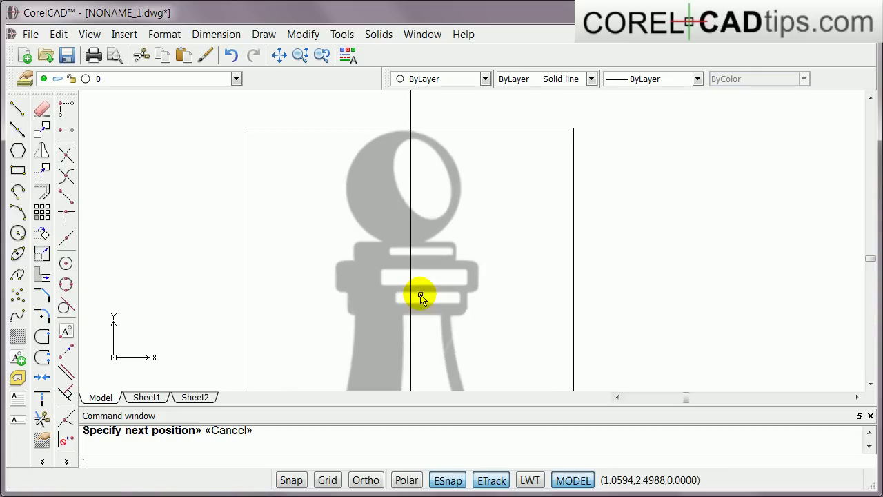
# Step: Draw a circle over the pawn's head and move its centre onto the axis
pyautogui.click(17, 234)
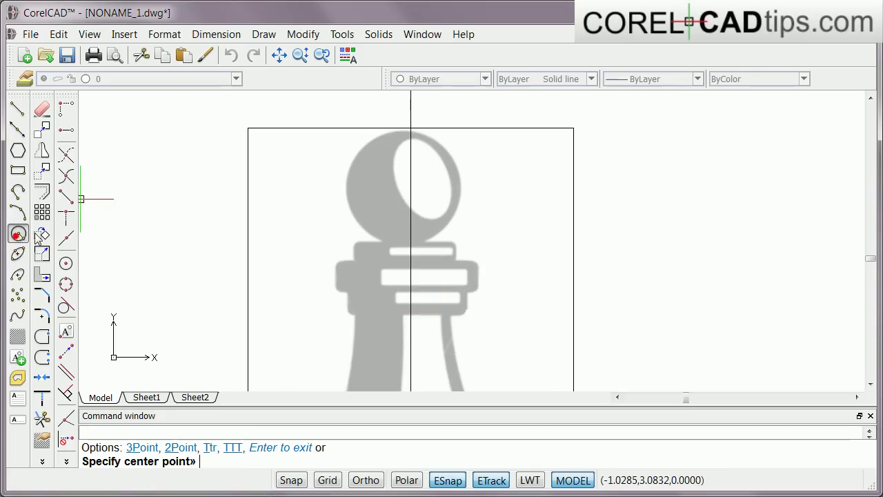
pyautogui.click(356, 137)
pyautogui.click(373, 195)
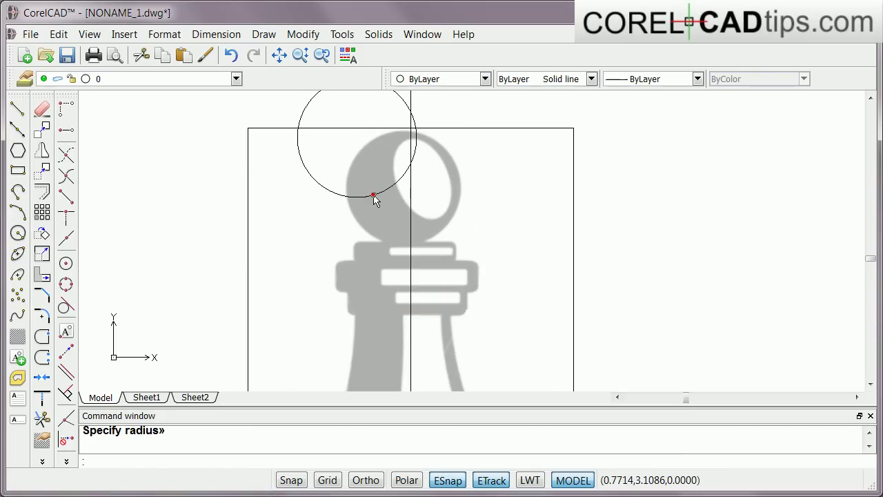
pyautogui.click(347, 194)
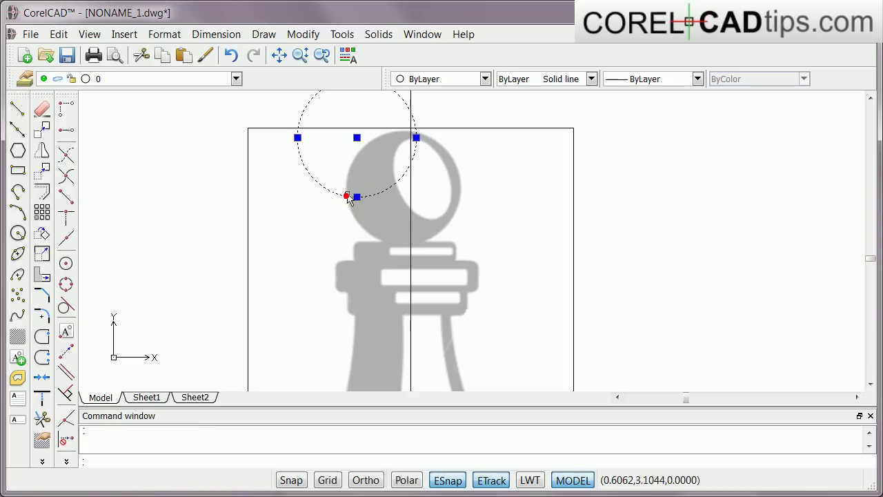
pyautogui.click(357, 137)
pyautogui.click(405, 191)
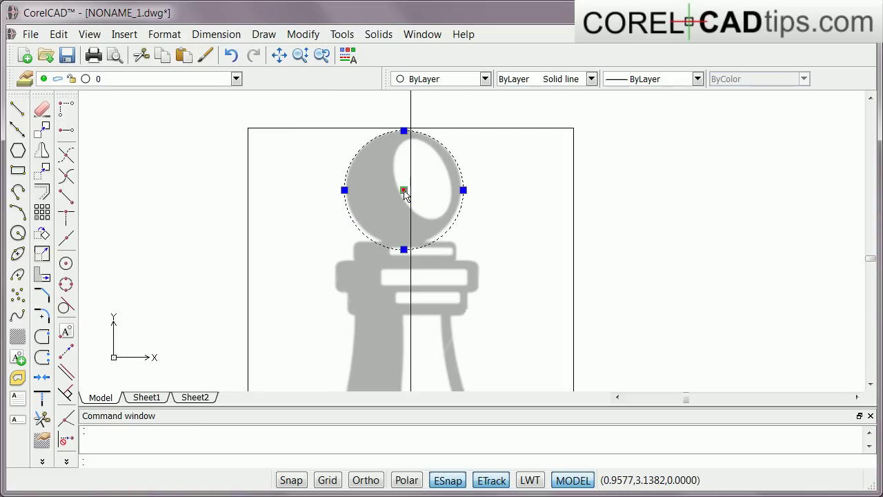
# Step: Resize the circle with its top and bottom quadrant grips to fit the head outline
pyautogui.click(404, 250)
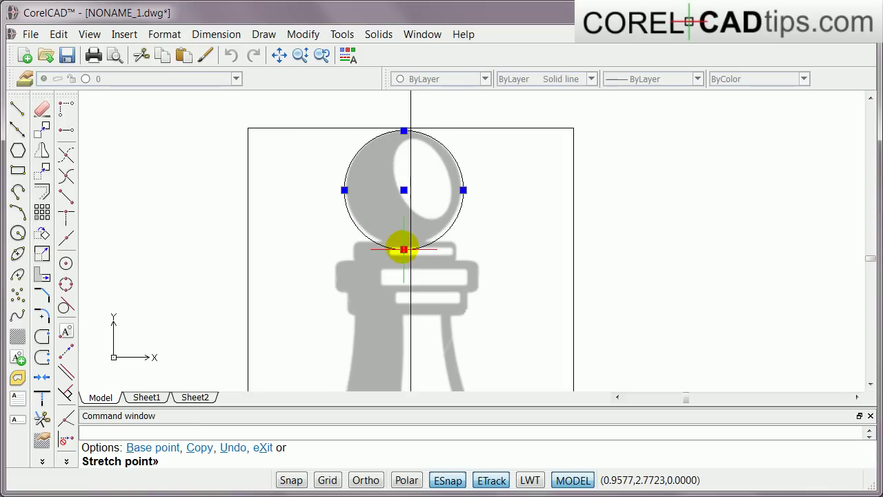
pyautogui.click(403, 245)
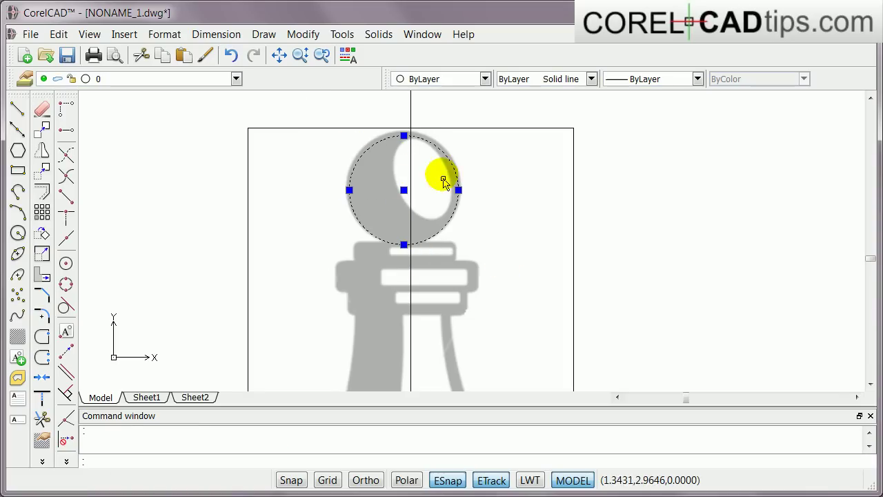
pyautogui.click(404, 134)
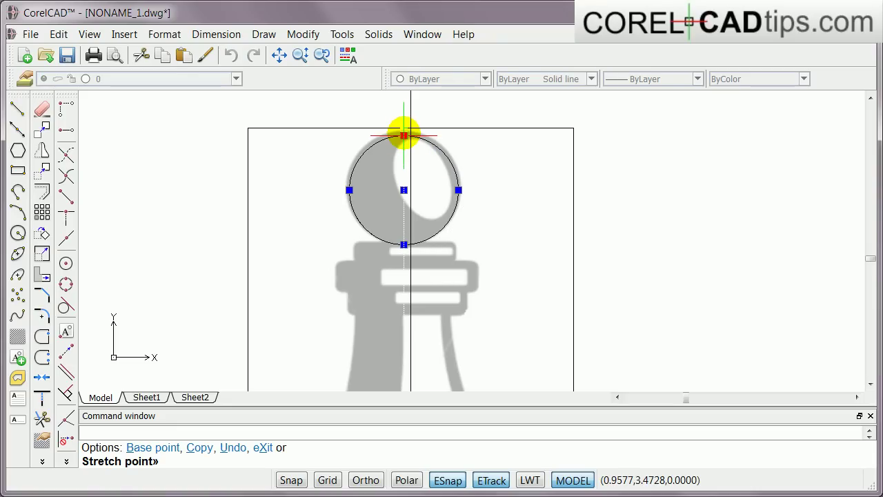
pyautogui.scroll(5, 404, 134)
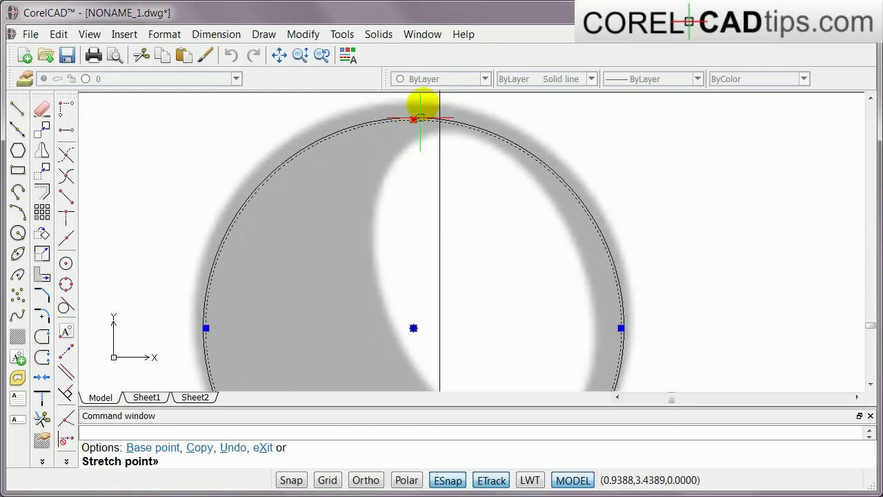
pyautogui.click(423, 100)
pyautogui.scroll(-3, 439, 183)
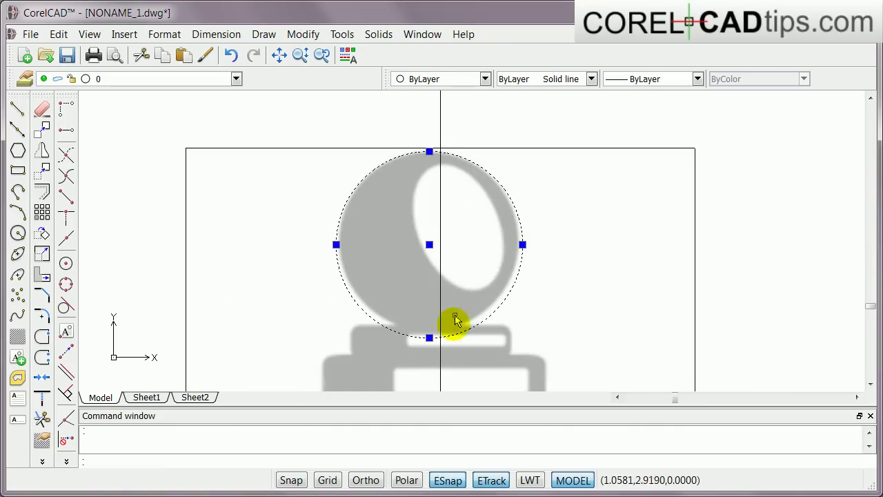
pyautogui.click(429, 339)
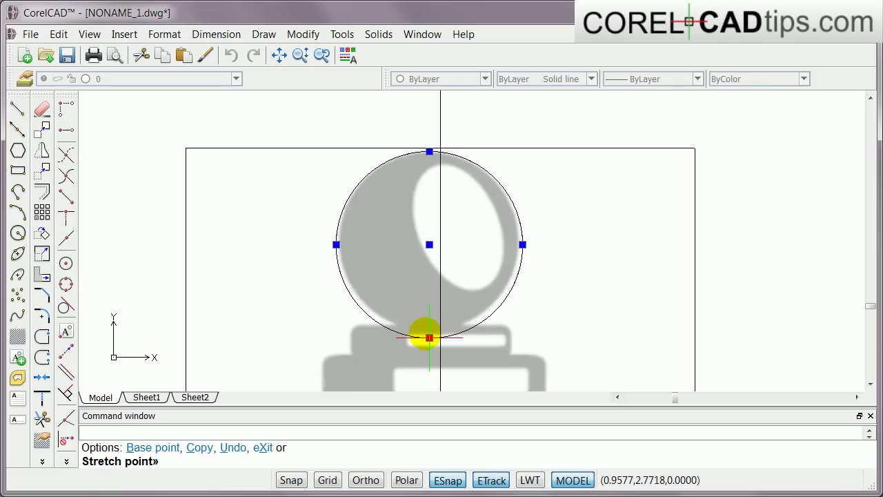
pyautogui.click(428, 332)
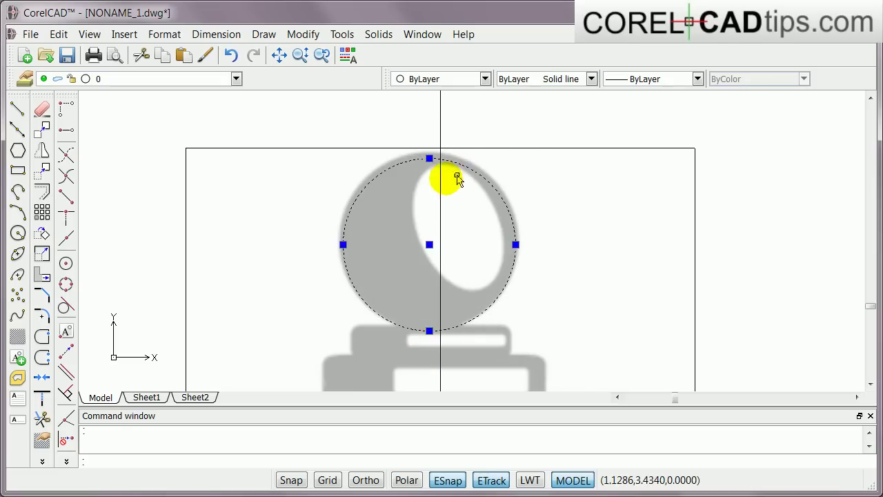
pyautogui.scroll(2, 394, 250)
pyautogui.scroll(-1, 398, 236)
pyautogui.scroll(1, 418, 270)
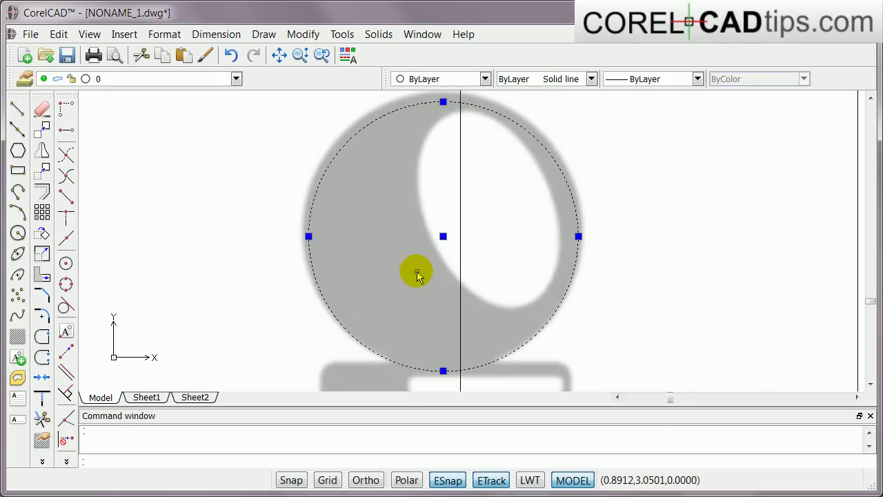
pyautogui.scroll(-1, 455, 223)
pyautogui.scroll(-1, 470, 267)
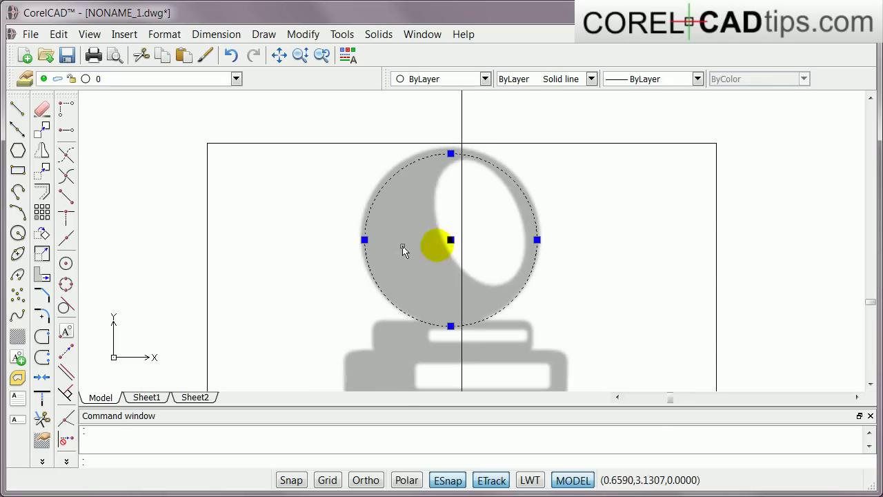
# Step: Stretch the vertical centre line's top end to the circle centre and clear the selection
pyautogui.click(462, 258)
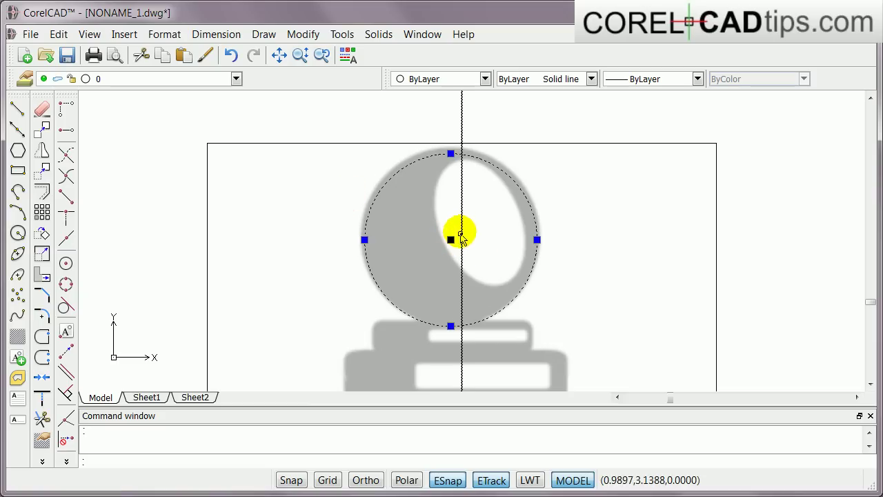
pyautogui.click(461, 144)
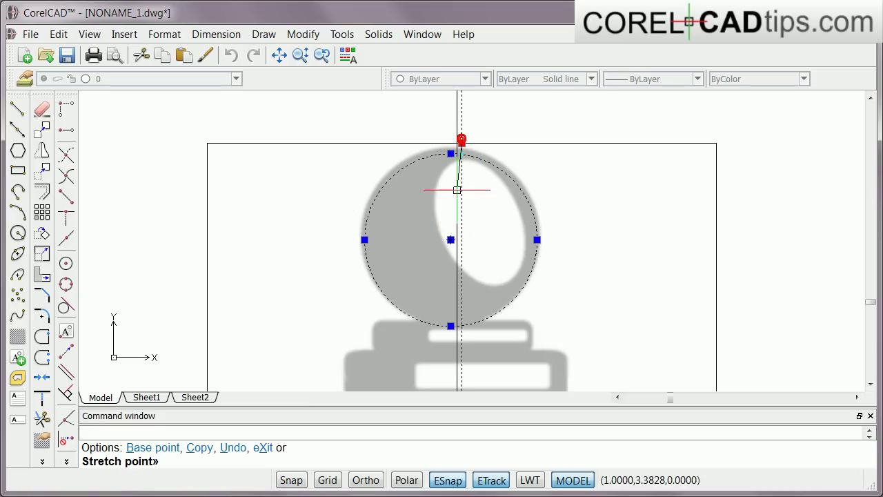
pyautogui.click(450, 240)
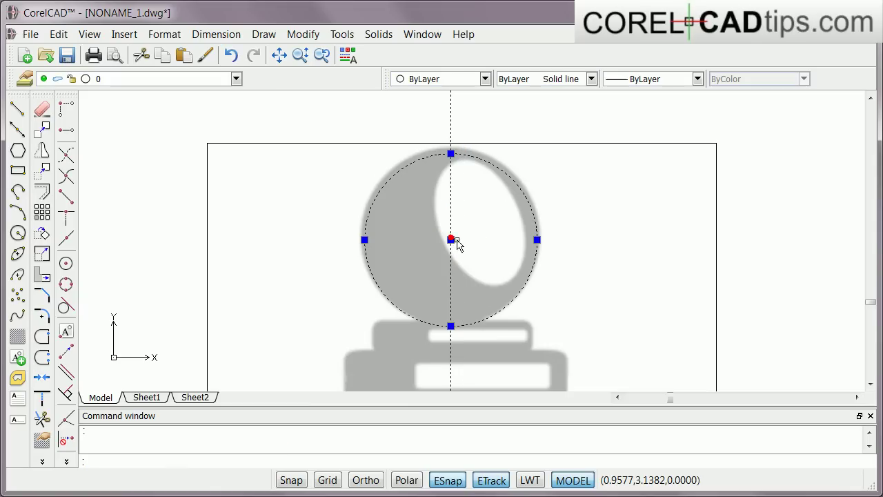
pyautogui.scroll(-1, 468, 355)
pyautogui.scroll(-1, 468, 355)
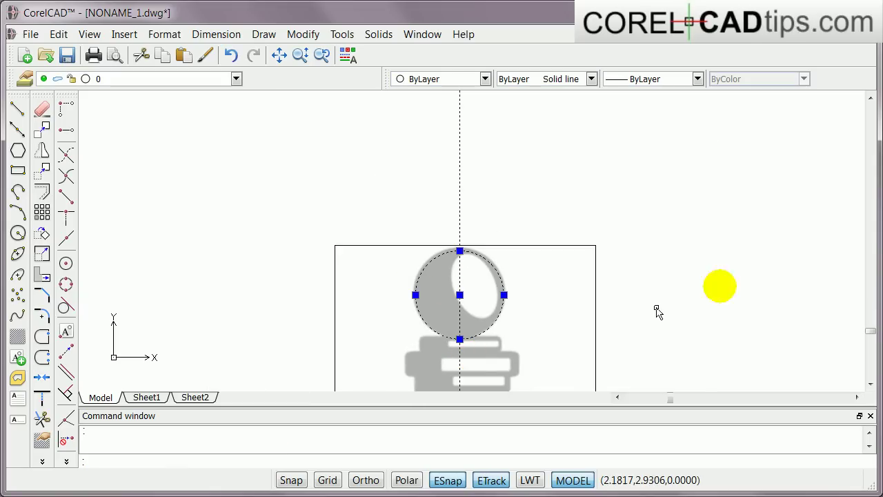
pyautogui.click(870, 387)
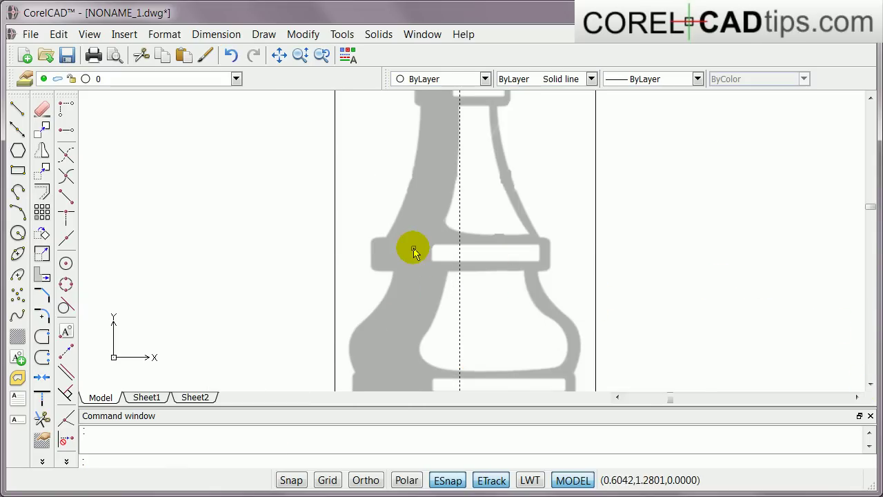
pyautogui.scroll(-1, 413, 252)
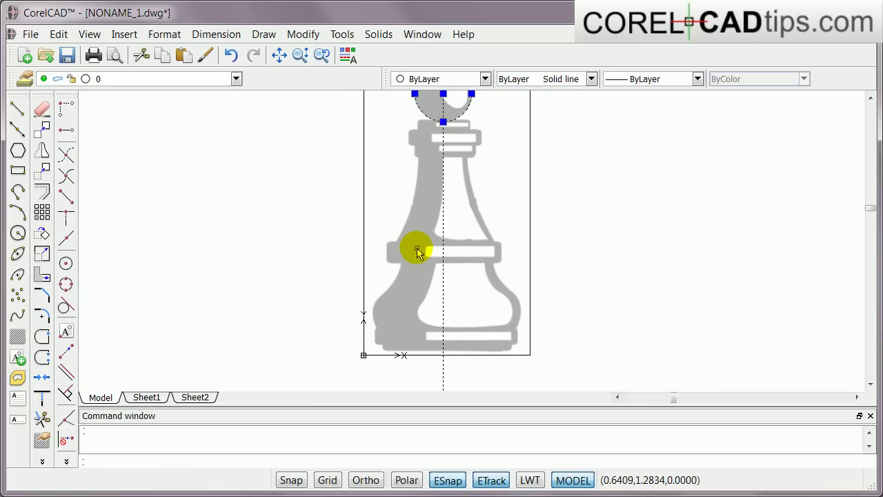
pyautogui.scroll(-2, 416, 253)
pyautogui.scroll(3, 419, 122)
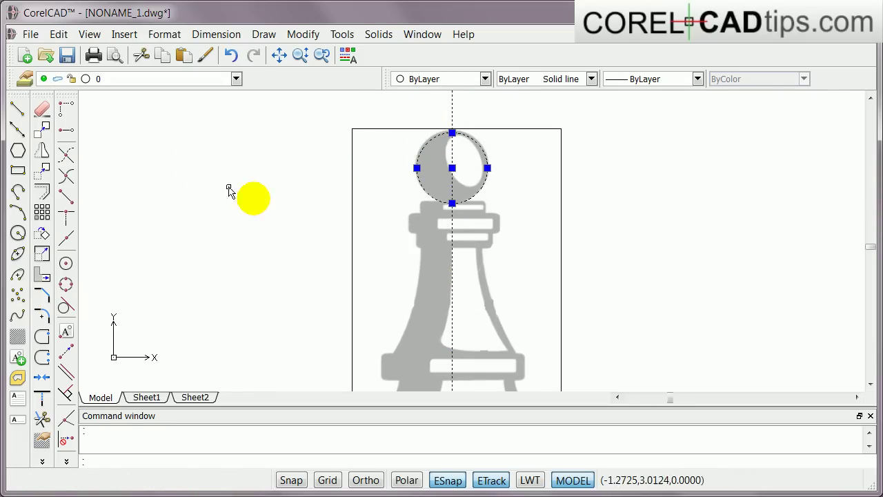
pyautogui.press('Escape')
pyautogui.scroll(3, 425, 228)
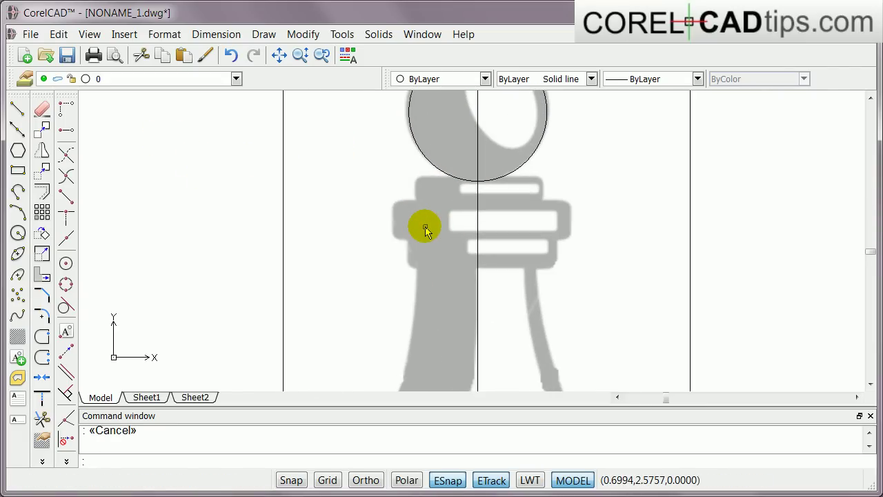
pyautogui.scroll(1, 426, 230)
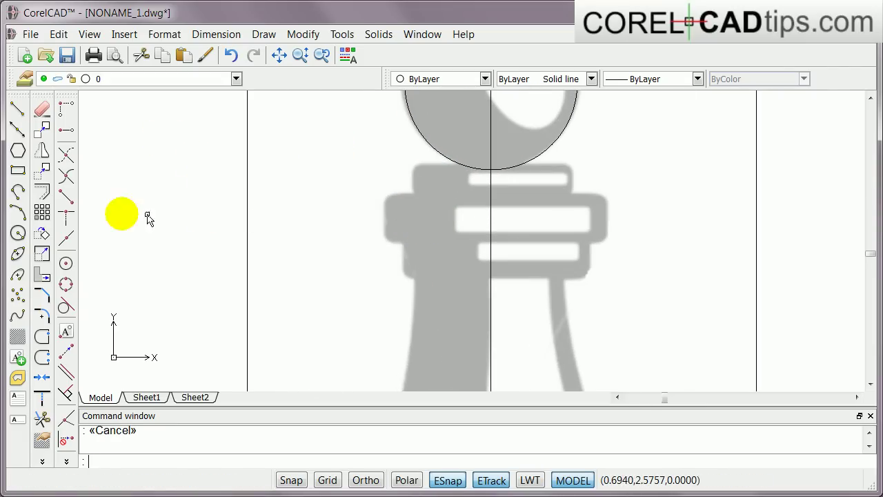
# Step: Trace three rectangles over the collar's top tier, wide ring and lower band
pyautogui.click(18, 172)
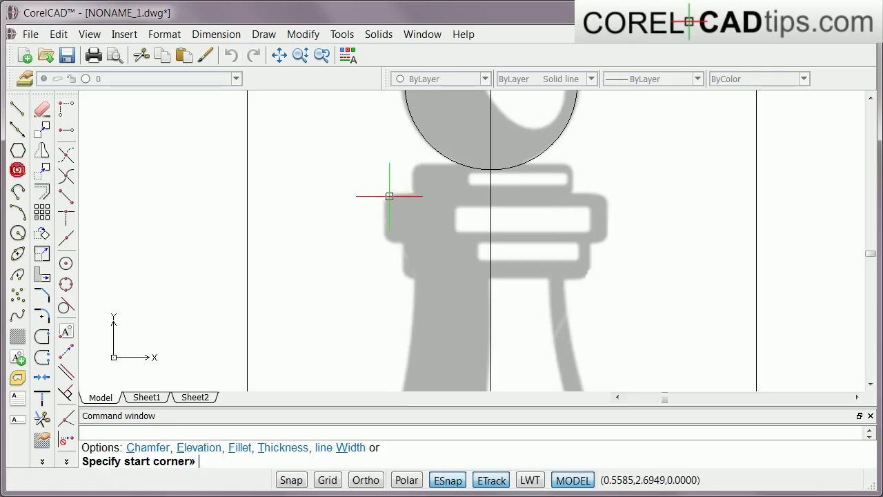
pyautogui.click(410, 165)
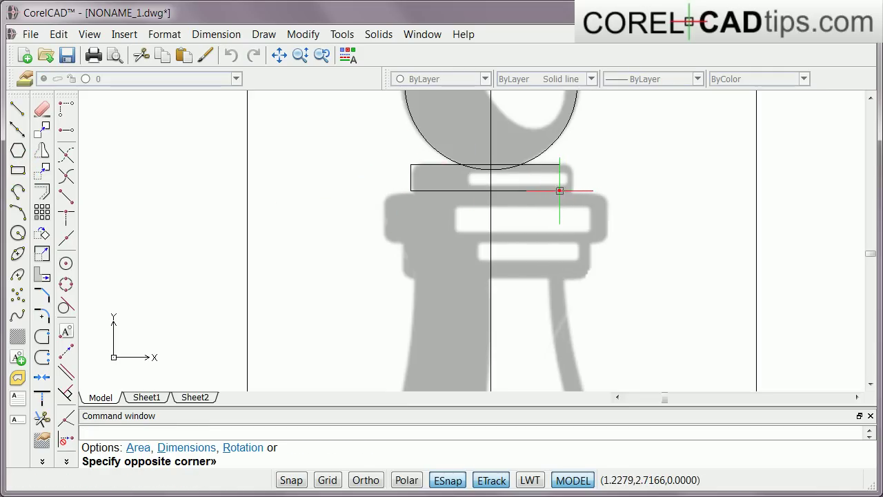
pyautogui.click(559, 190)
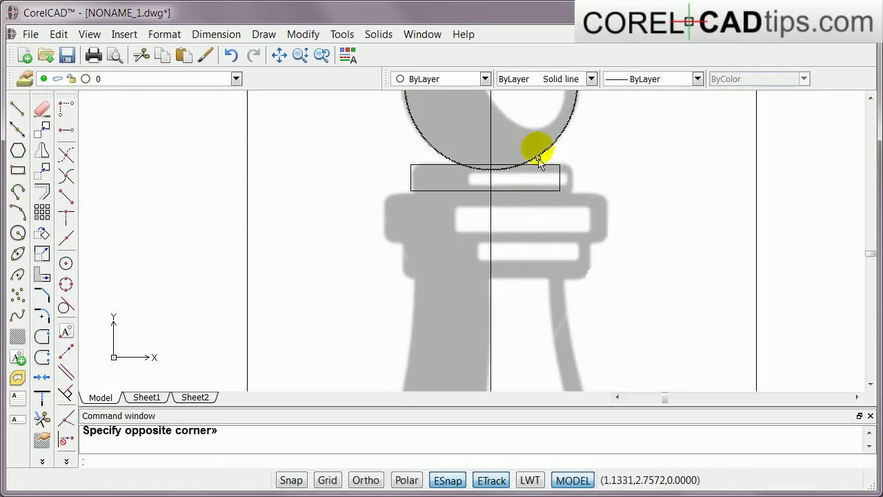
pyautogui.click(18, 171)
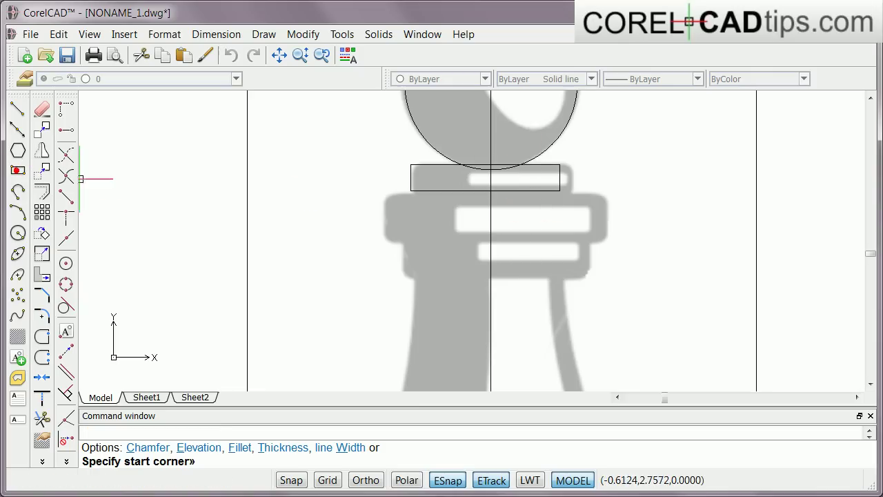
pyautogui.click(380, 191)
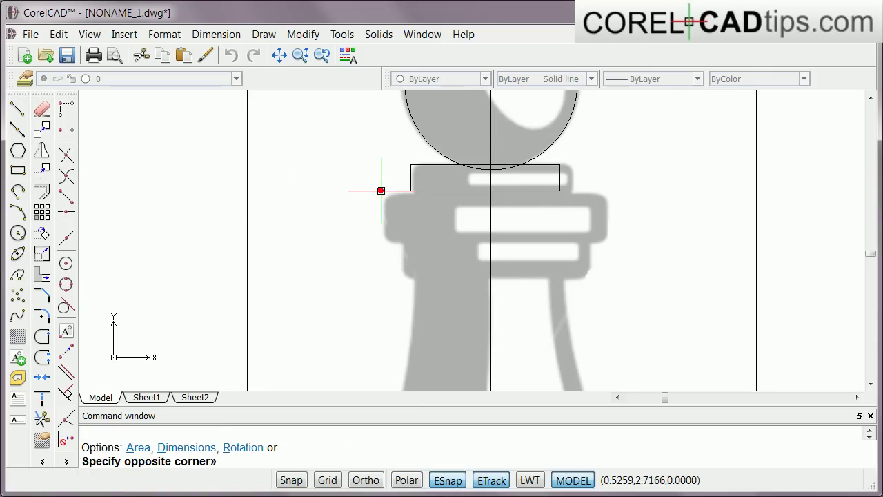
pyautogui.click(614, 239)
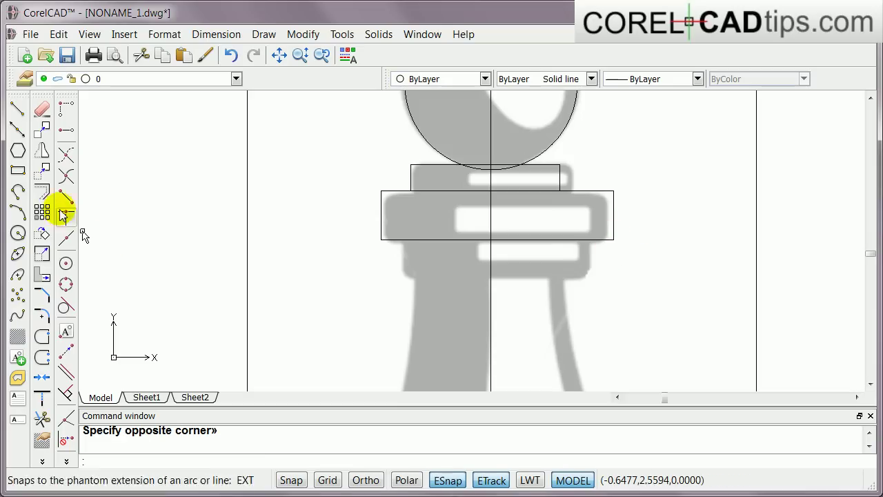
pyautogui.click(19, 171)
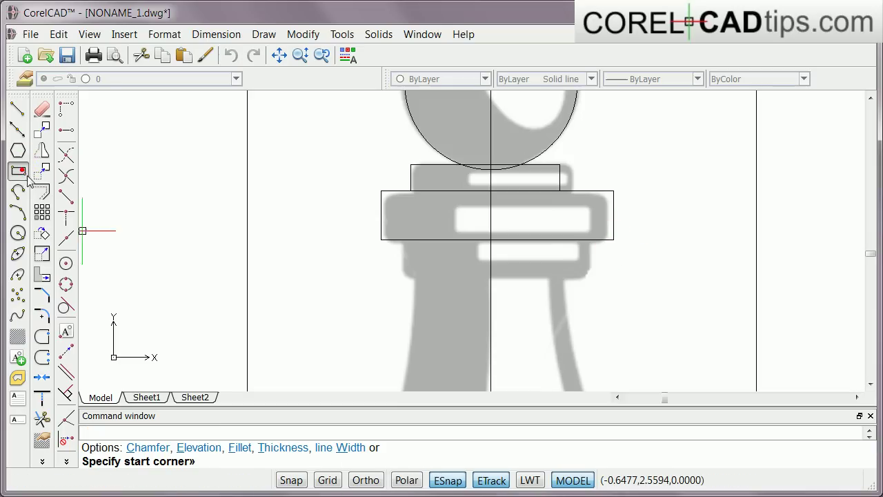
pyautogui.click(402, 236)
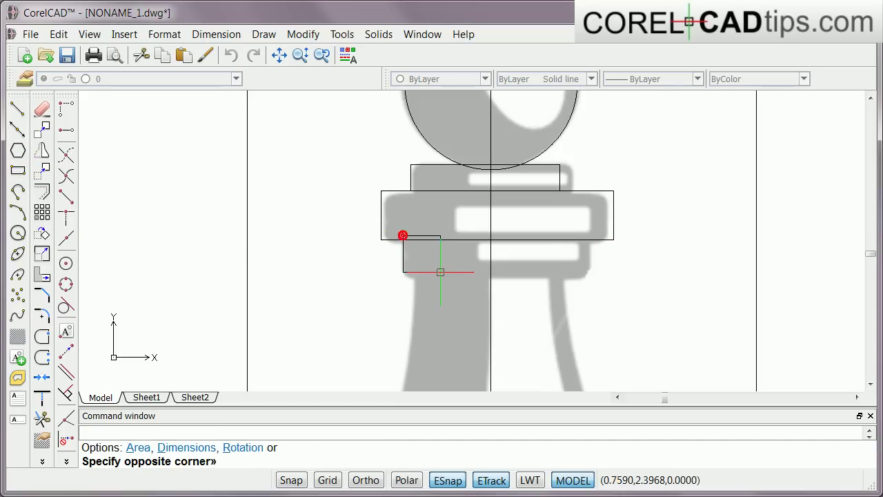
pyautogui.click(545, 279)
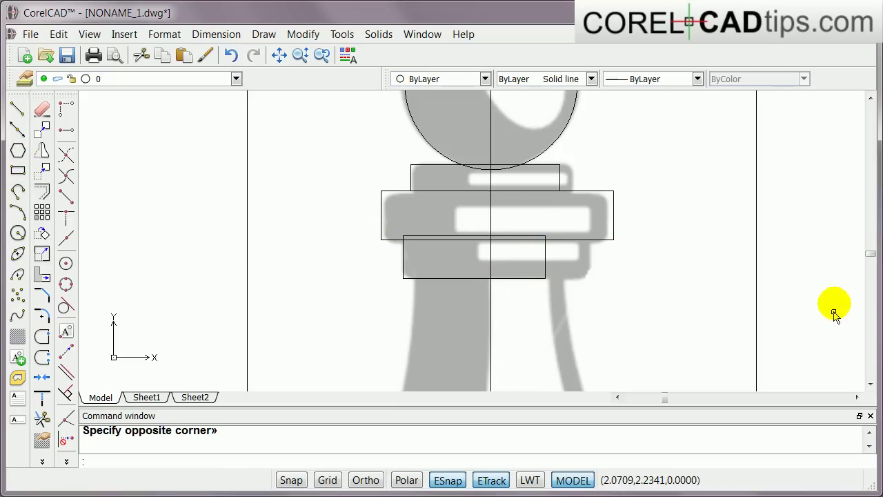
# Step: Trace three rectangles over the pawn's base bands down to its bottom edge
pyautogui.click(870, 386)
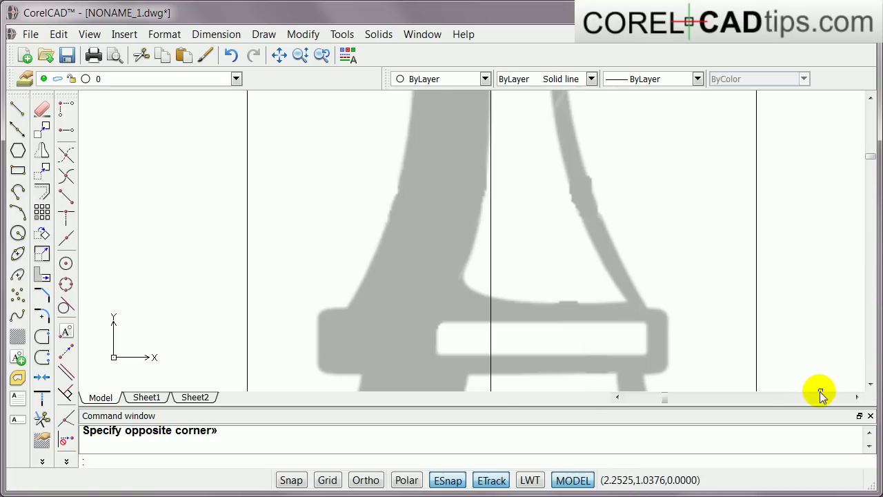
pyautogui.click(23, 163)
pyautogui.click(321, 309)
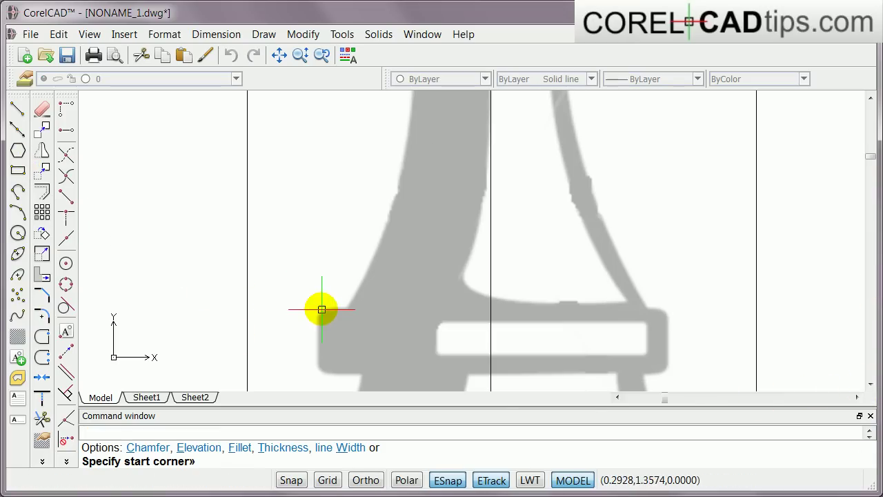
pyautogui.click(637, 373)
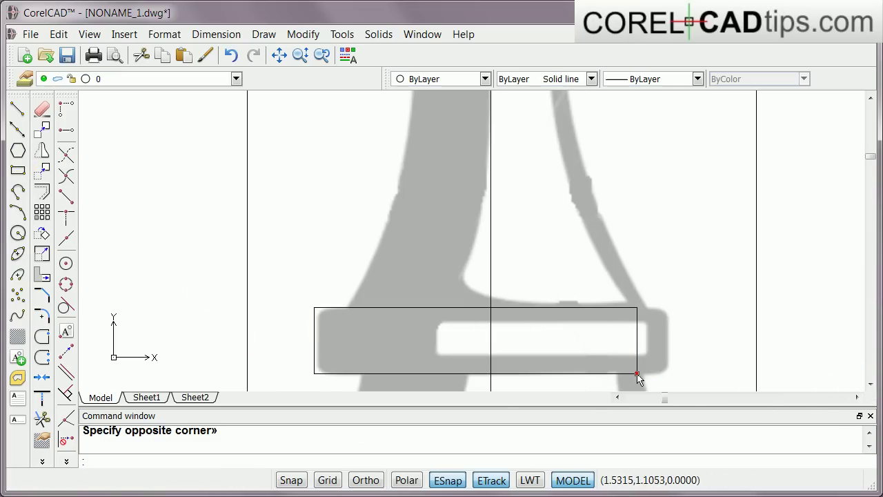
pyautogui.moveTo(509, 331)
pyautogui.mouseDown(button='middle')
pyautogui.moveTo(509, 211)
pyautogui.moveTo(519, 169)
pyautogui.mouseUp(button='middle')
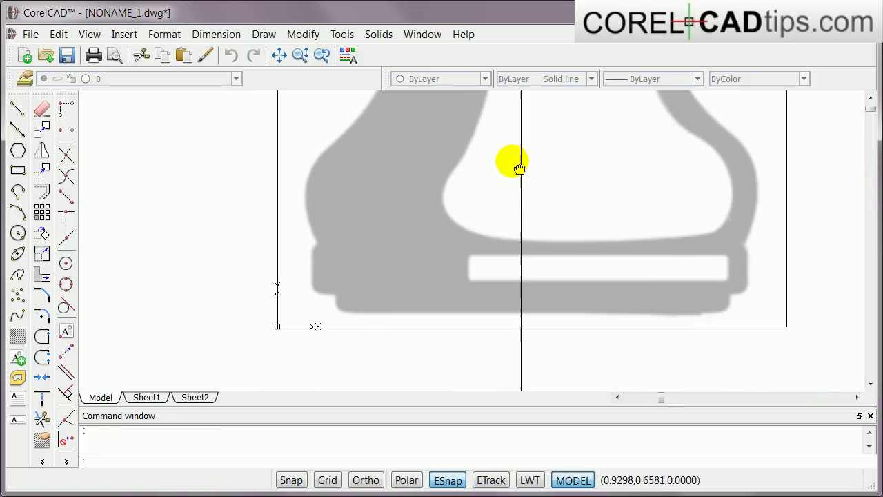
pyautogui.click(18, 170)
pyautogui.click(308, 246)
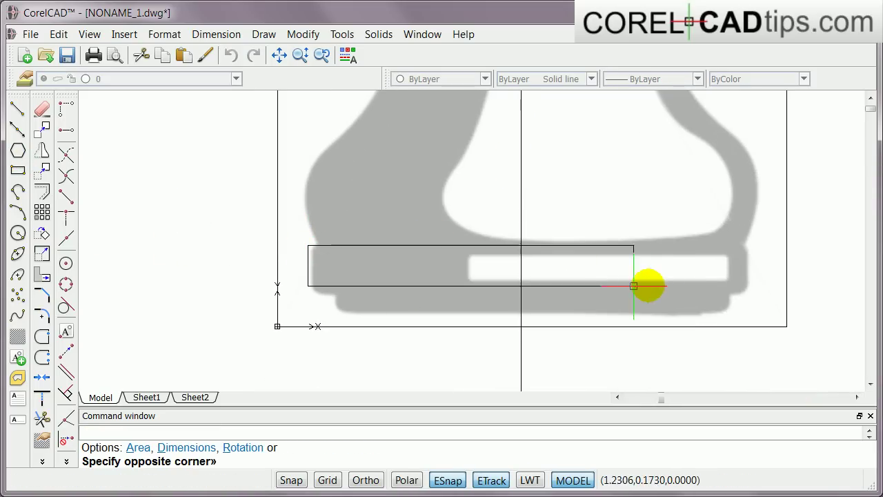
pyautogui.click(658, 291)
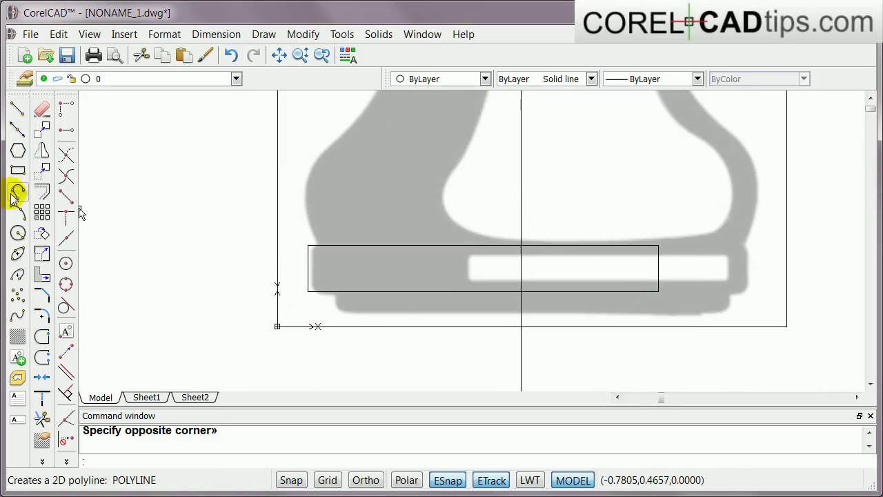
pyautogui.click(18, 170)
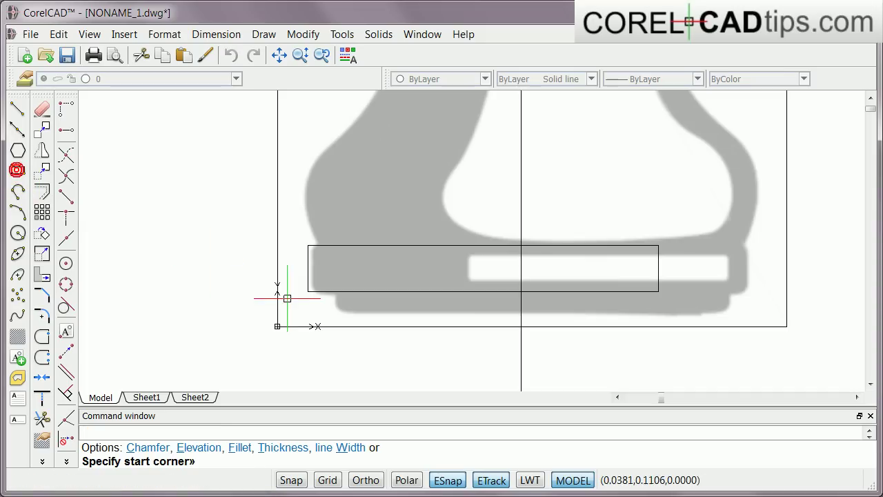
pyautogui.click(334, 287)
pyautogui.click(574, 313)
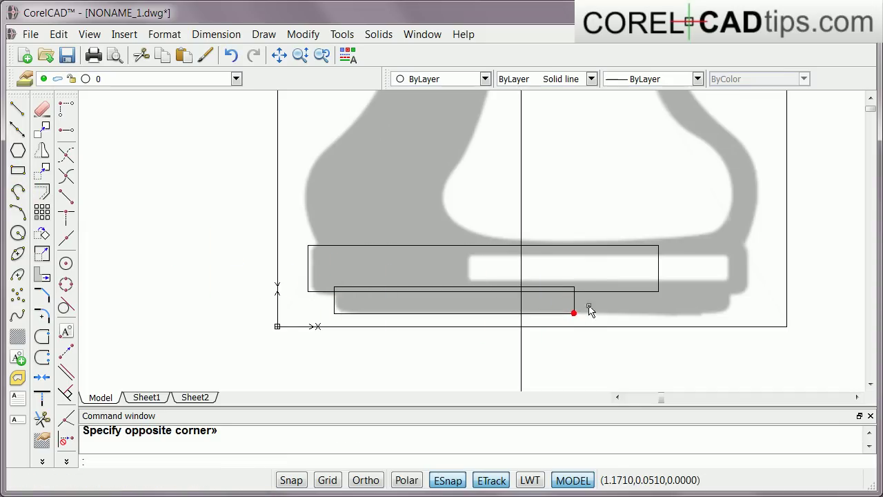
pyautogui.scroll(-2, 658, 291)
pyautogui.scroll(1, 658, 292)
# Step: Draw a five-point spline down the stem's left edge, from the collar to the base rectangle
pyautogui.rightClick(229, 207)
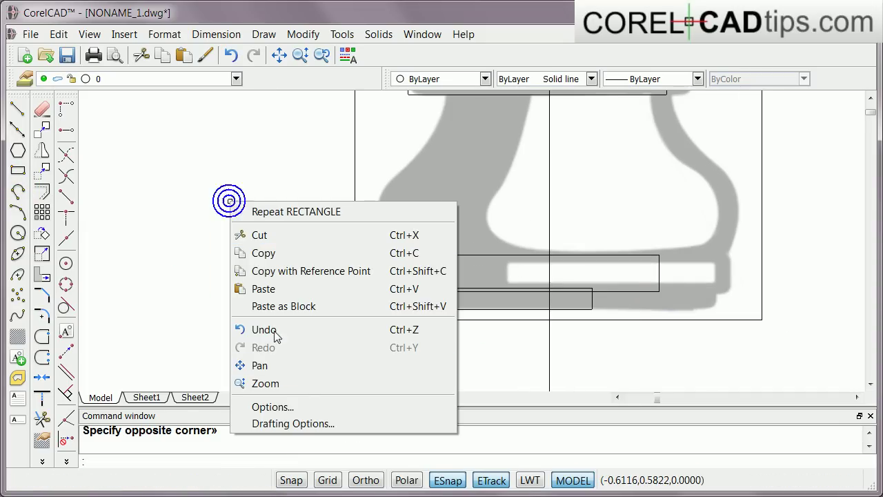
pyautogui.click(290, 384)
pyautogui.rightClick(247, 235)
pyautogui.click(293, 370)
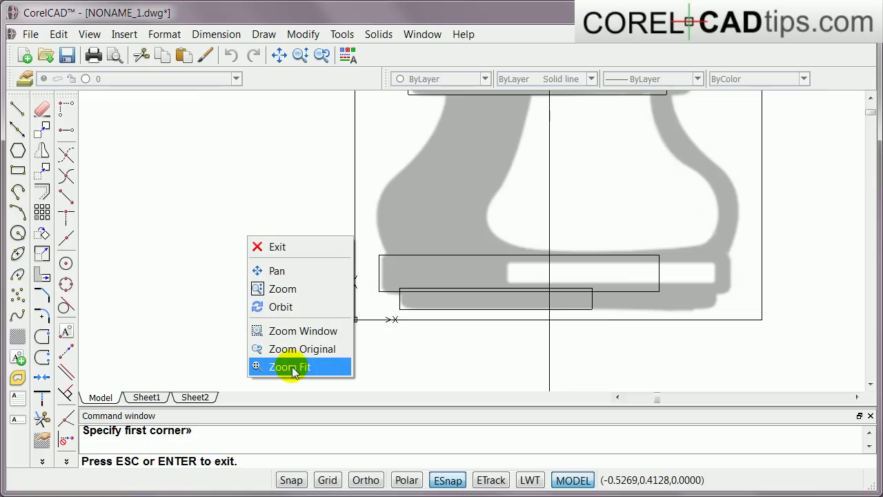
pyautogui.click(412, 129)
pyautogui.moveTo(422, 125)
pyautogui.mouseDown()
pyautogui.moveTo(457, 141)
pyautogui.moveTo(460, 304)
pyautogui.mouseUp()
pyautogui.moveTo(422, 357)
pyautogui.mouseDown()
pyautogui.moveTo(414, 351)
pyautogui.moveTo(446, 181)
pyautogui.moveTo(402, 386)
pyautogui.mouseUp()
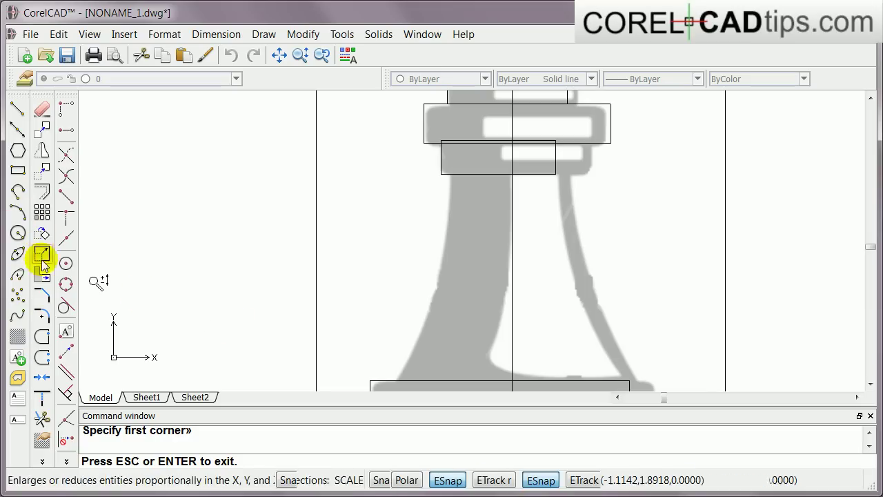
pyautogui.click(18, 315)
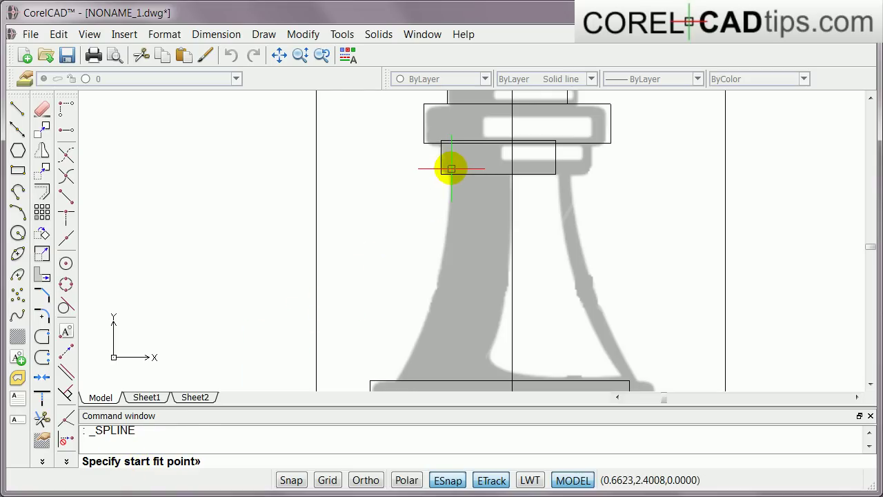
pyautogui.click(455, 212)
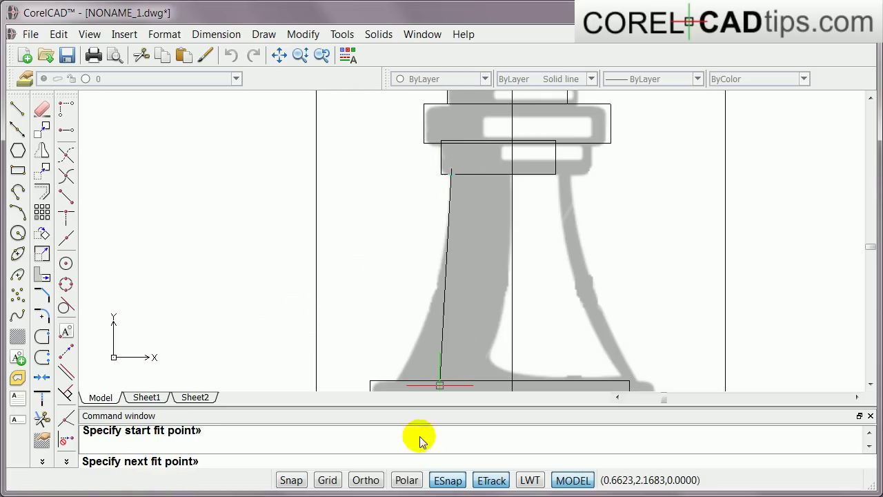
pyautogui.click(447, 240)
pyautogui.click(437, 299)
pyautogui.click(414, 353)
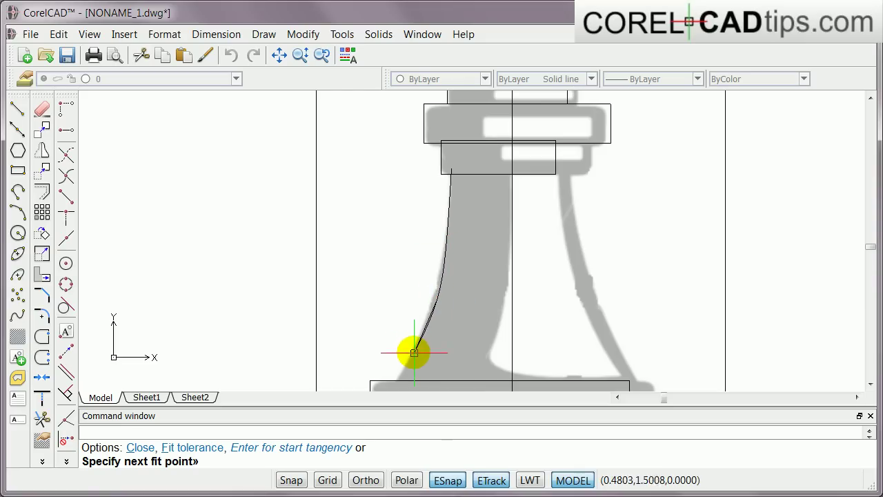
pyautogui.click(398, 383)
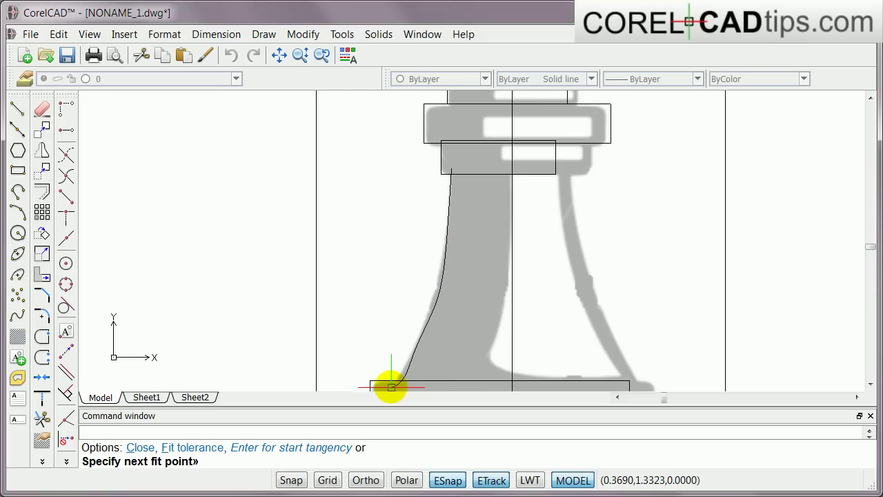
pyautogui.press('Return')
pyautogui.press('Return')
pyautogui.press('Return')
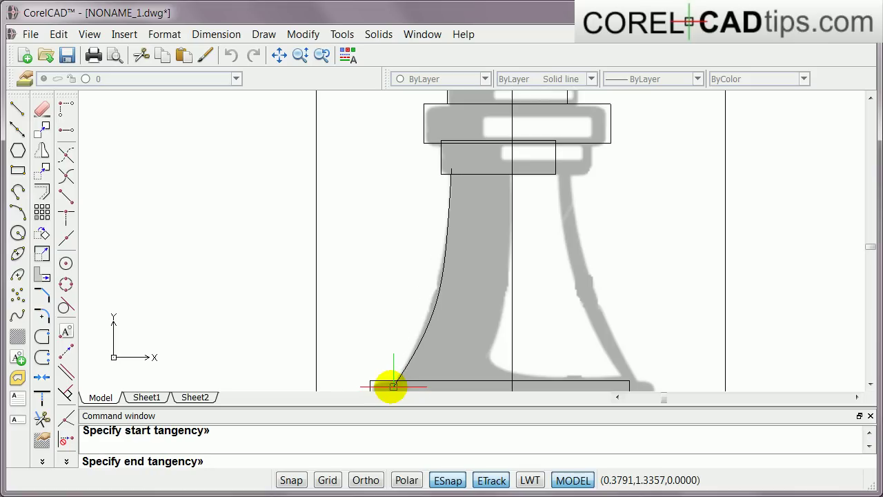
# Step: Grip-stretch one of the spline's fit points onto the stem edge, then deselect the curve
pyautogui.scroll(1, 442, 317)
pyautogui.scroll(-1, 437, 349)
pyautogui.click(435, 319)
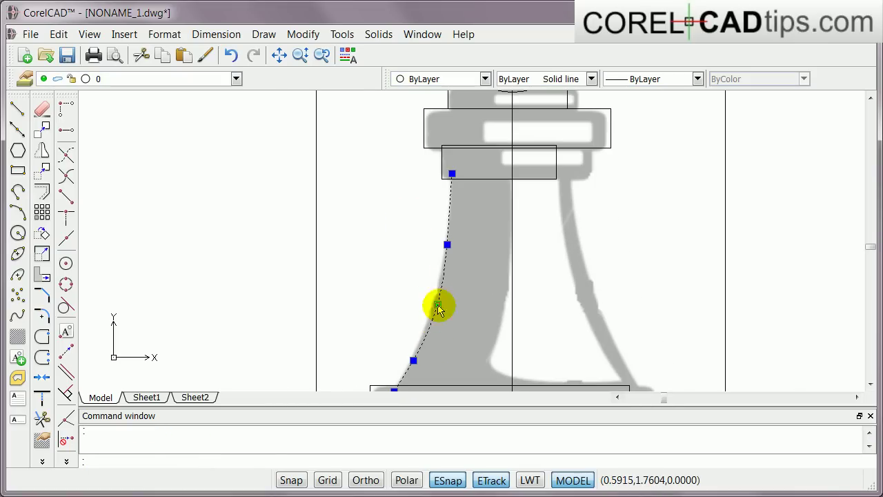
pyautogui.click(437, 305)
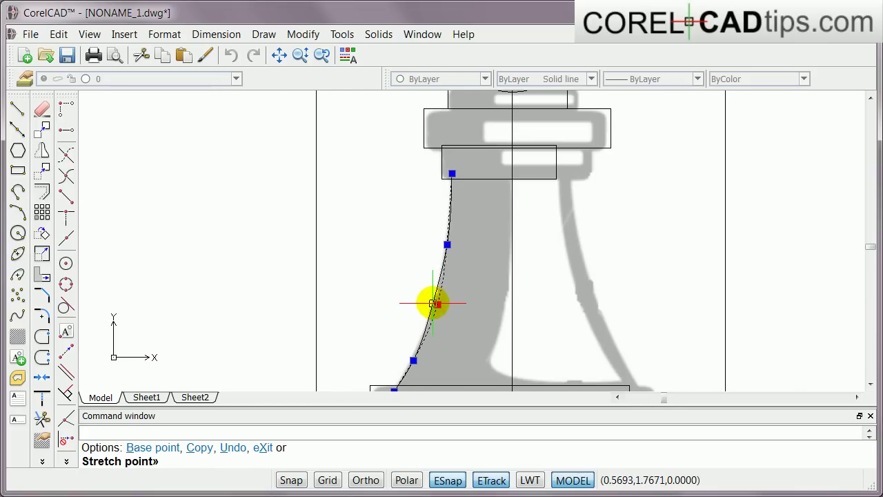
pyautogui.click(437, 304)
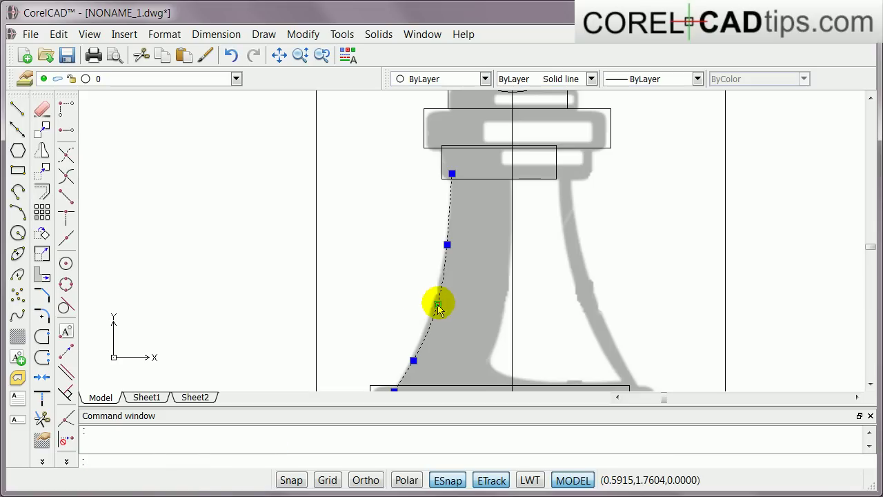
pyautogui.click(437, 305)
pyautogui.scroll(4, 437, 304)
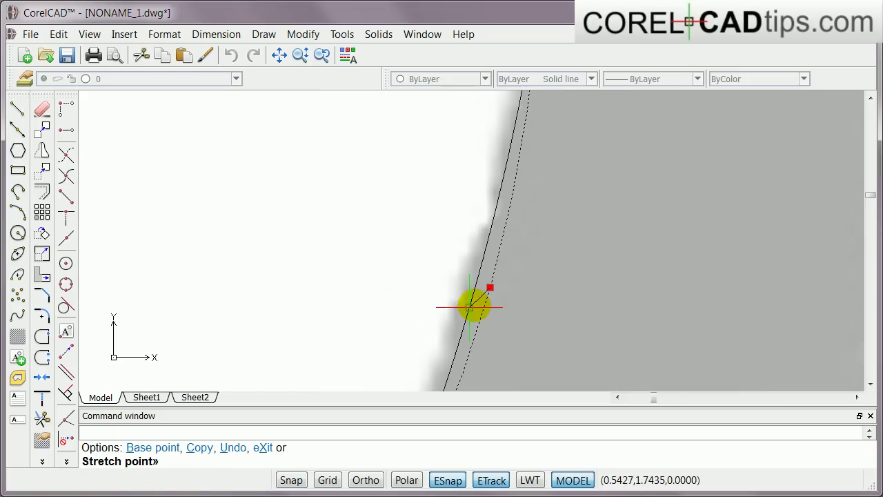
pyautogui.click(468, 296)
pyautogui.scroll(-5, 467, 299)
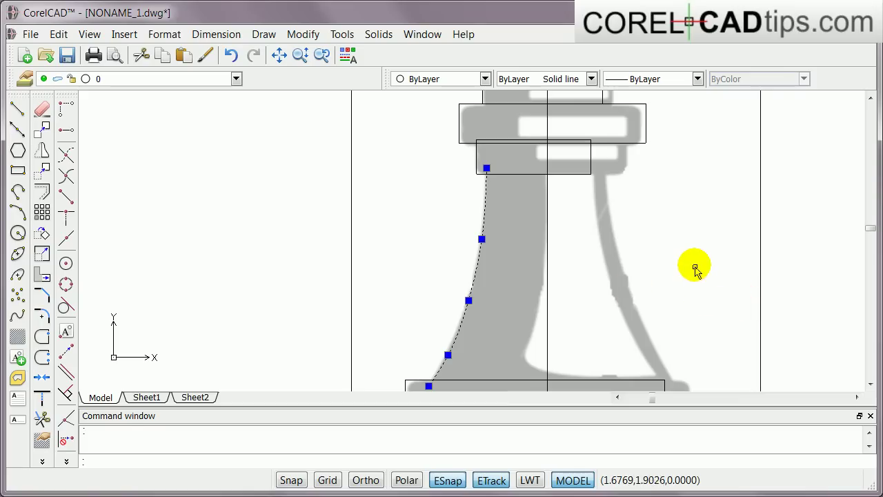
pyautogui.press('Escape')
pyautogui.scroll(-2, 710, 269)
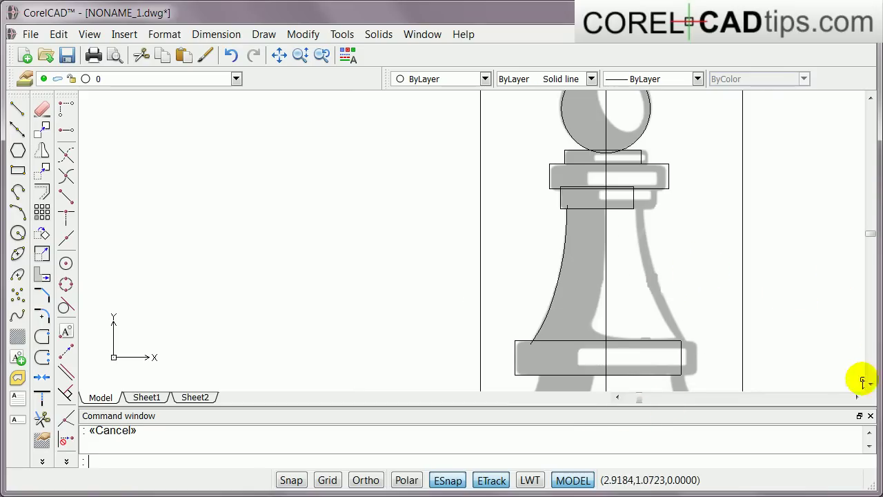
# Step: Draw a spline from the upper base rectangle down along the base flare
pyautogui.scroll(1, 483, 255)
pyautogui.moveTo(662, 296)
pyautogui.mouseDown(button='middle')
pyautogui.moveTo(434, 125)
pyautogui.moveTo(429, 73)
pyautogui.mouseUp(button='middle')
pyautogui.moveTo(423, 253)
pyautogui.mouseDown(button='middle')
pyautogui.moveTo(434, 198)
pyautogui.moveTo(415, 242)
pyautogui.mouseUp(button='middle')
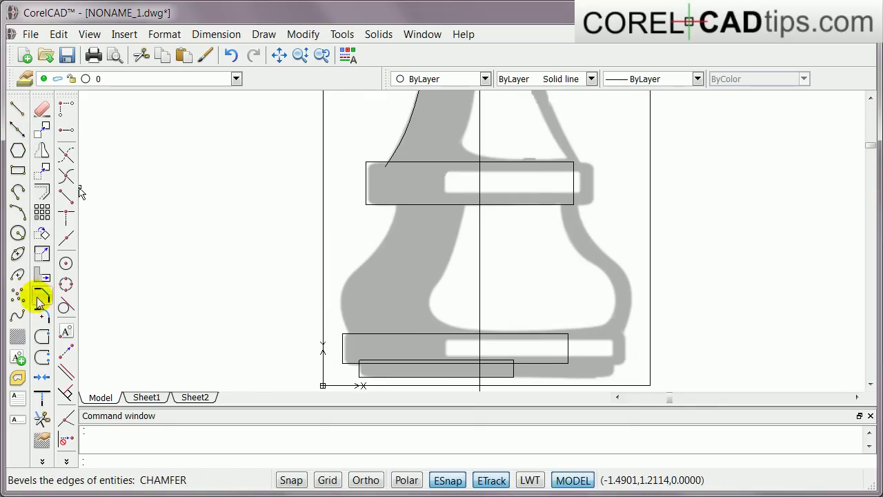
pyautogui.click(18, 315)
pyautogui.click(391, 204)
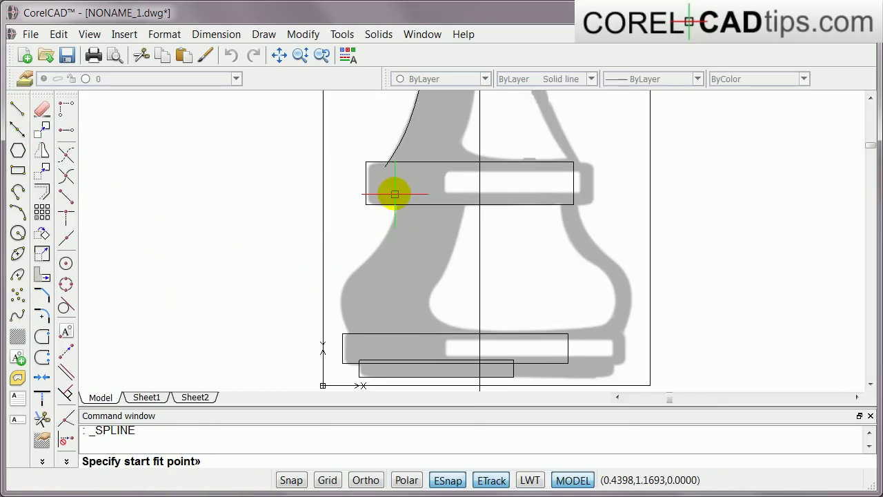
pyautogui.click(391, 222)
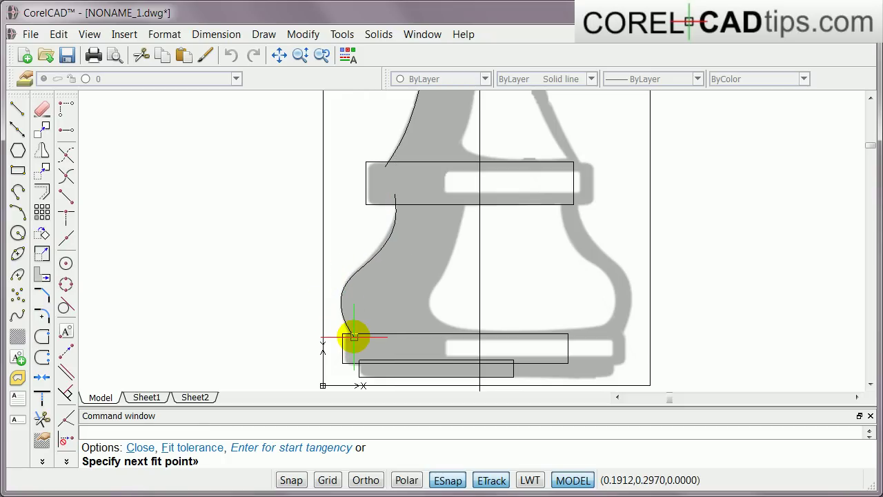
pyautogui.press('Return')
pyautogui.press('Return')
pyautogui.press('Return')
# Step: Move the base spline's middle and top fit points onto the reference outline
pyautogui.scroll(3, 381, 252)
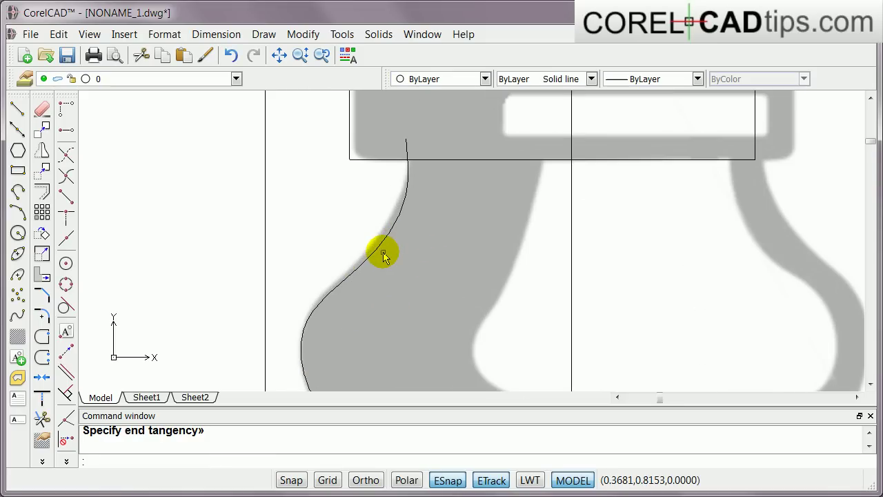
pyautogui.scroll(2, 385, 248)
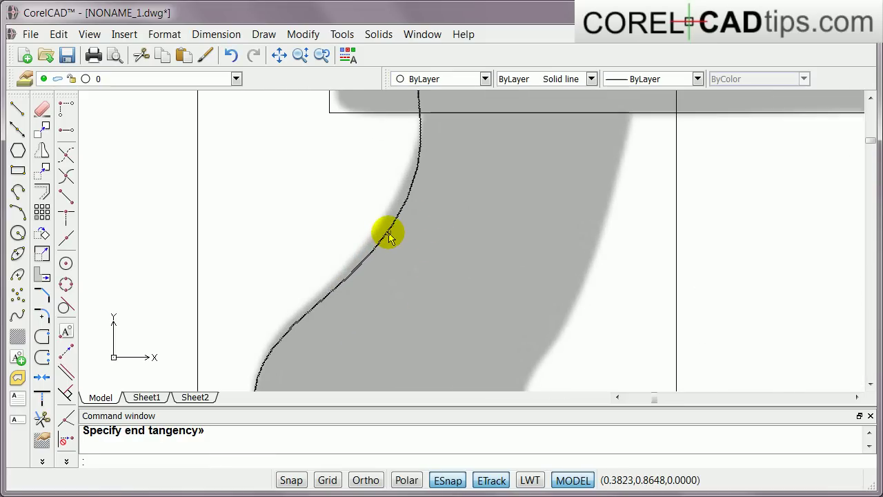
pyautogui.click(388, 231)
pyautogui.click(346, 278)
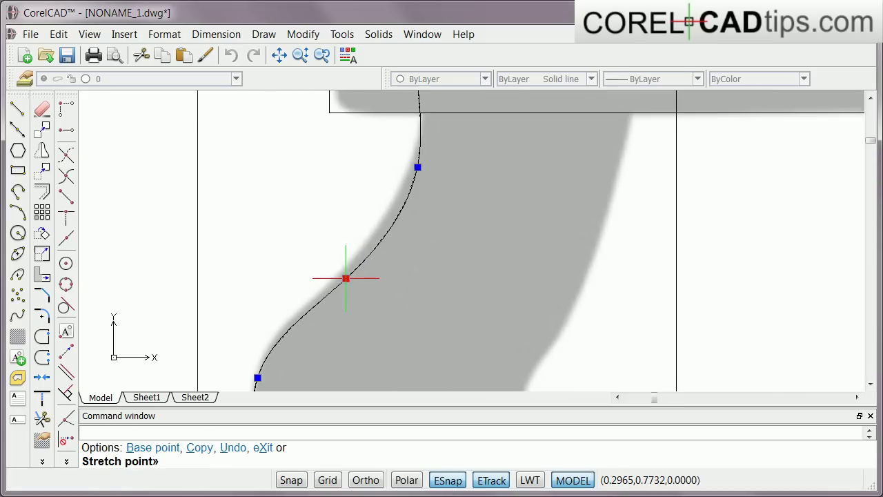
pyautogui.click(340, 271)
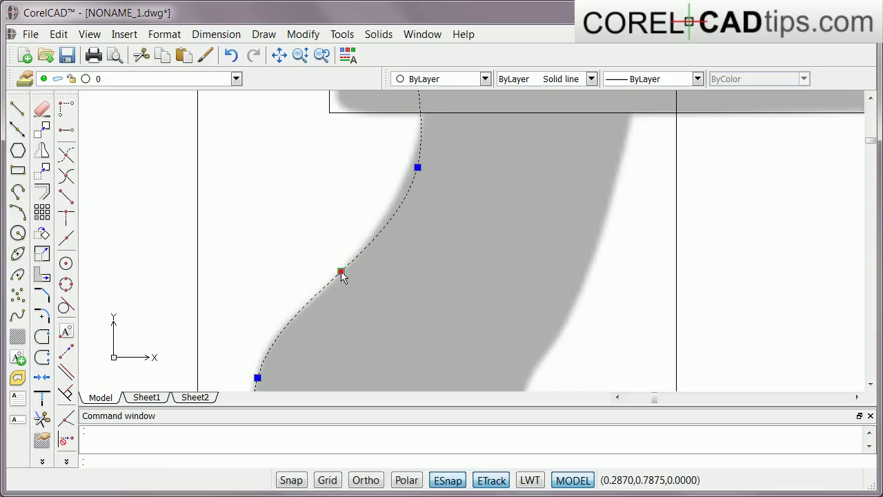
pyautogui.click(418, 168)
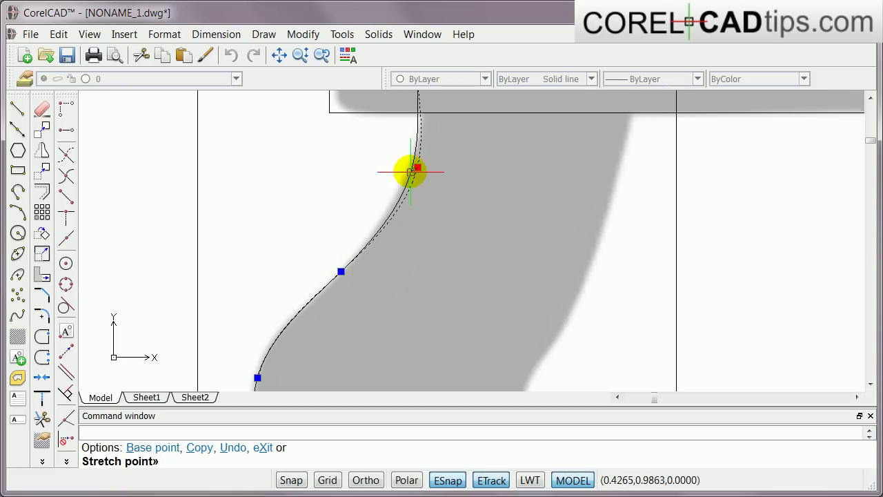
pyautogui.click(411, 172)
pyautogui.scroll(-3, 410, 193)
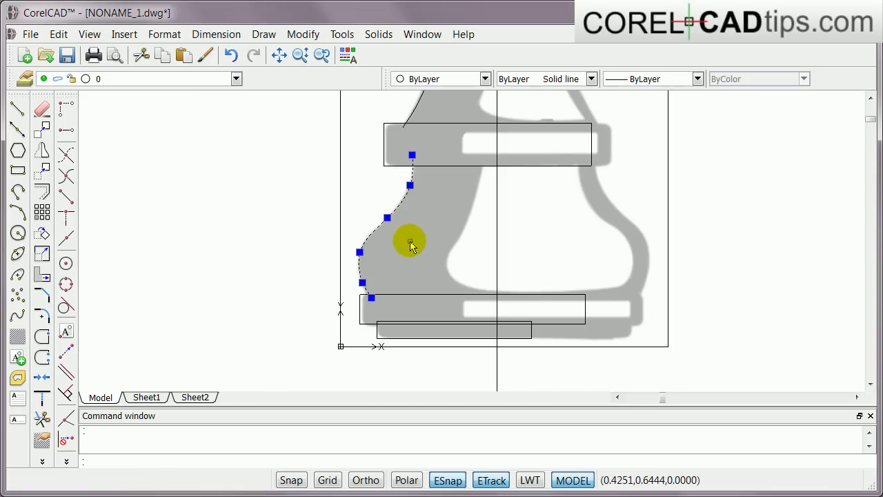
# Step: Deselect the base spline, zoom to fit the pawn, then zoom in on the collar rectangles
pyautogui.rightClick(192, 222)
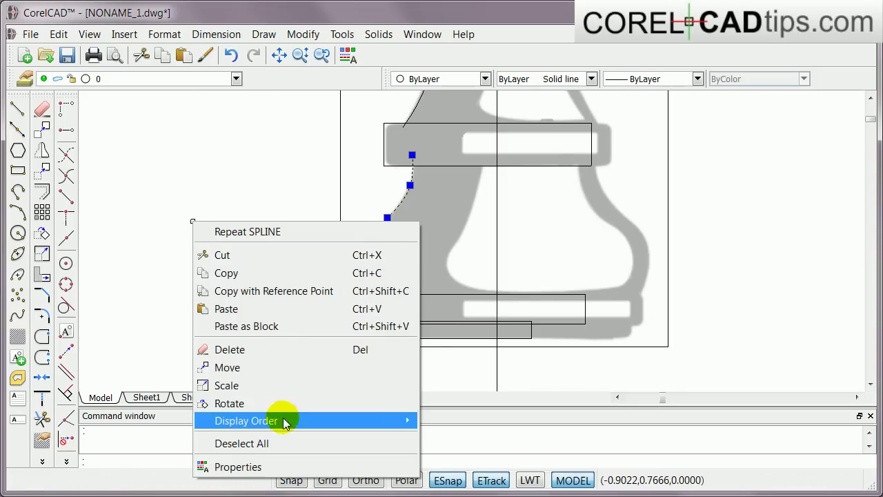
pyautogui.click(127, 275)
pyautogui.rightClick(168, 211)
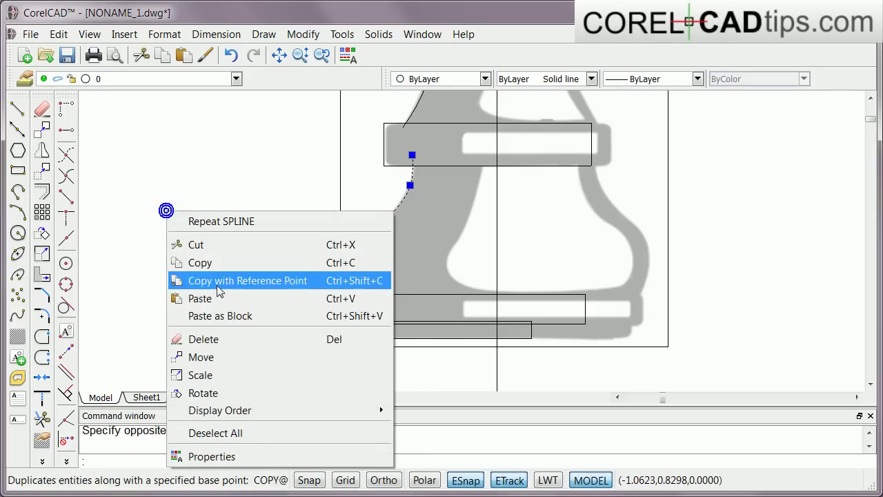
pyautogui.click(126, 310)
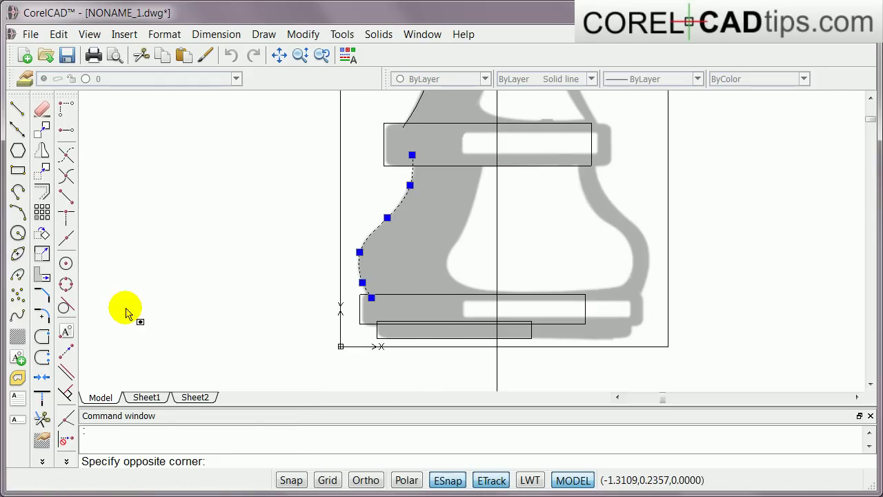
pyautogui.press('Escape')
pyautogui.press('Escape')
pyautogui.rightClick(153, 280)
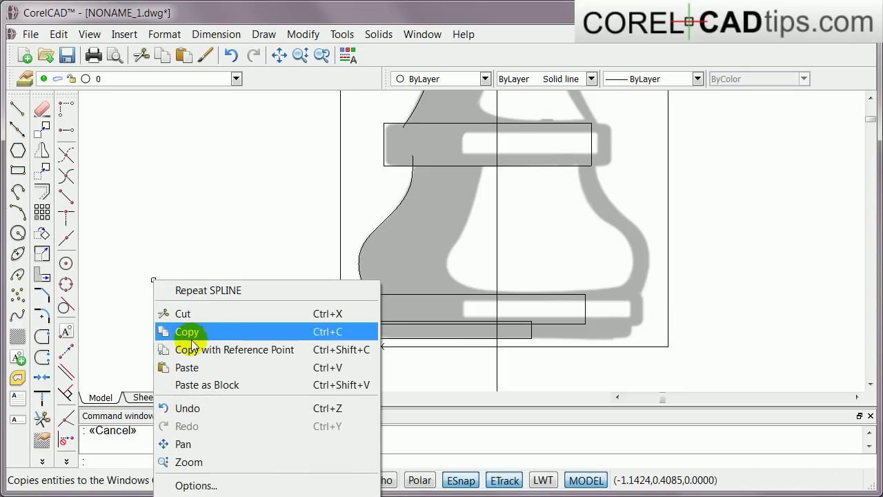
pyautogui.click(190, 462)
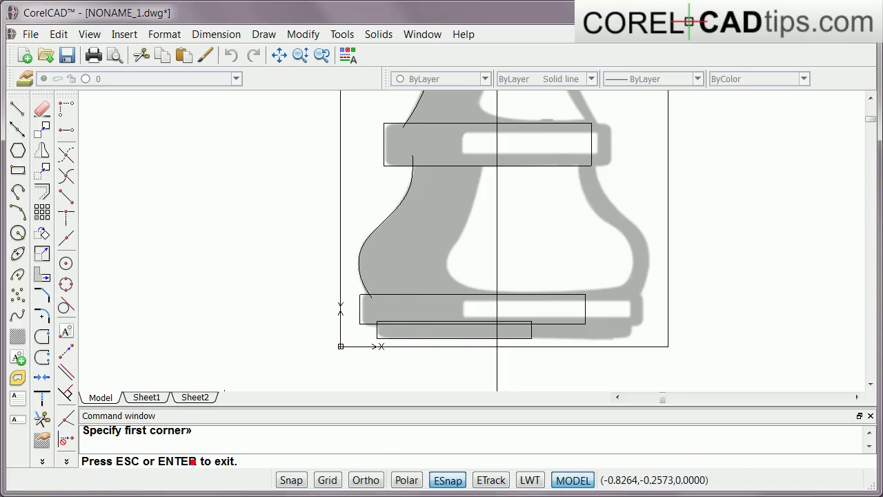
pyautogui.rightClick(310, 168)
pyautogui.click(343, 288)
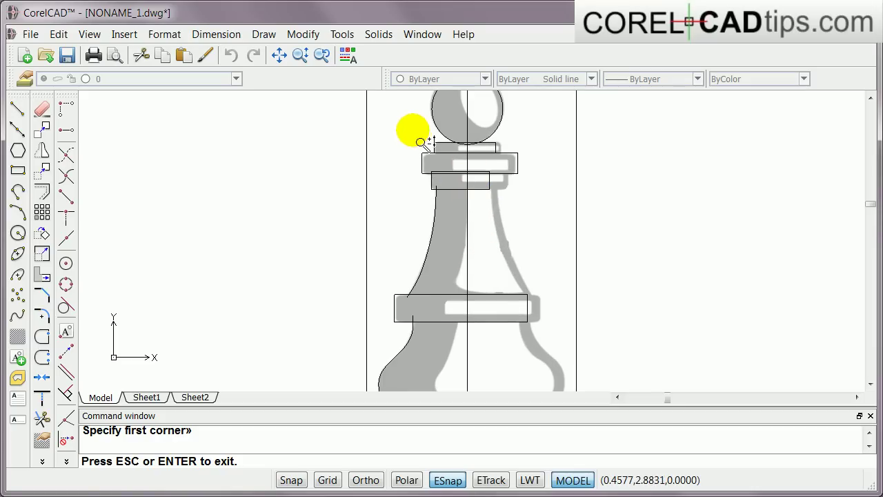
pyautogui.scroll(5, 428, 144)
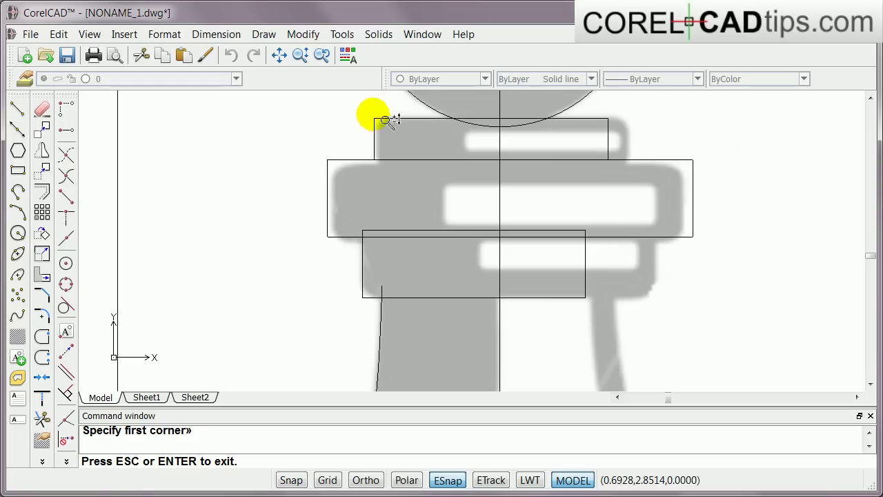
# Step: Fillet the top and wider collar rectangles' upper-left corners with radius 0.05
pyautogui.click(42, 319)
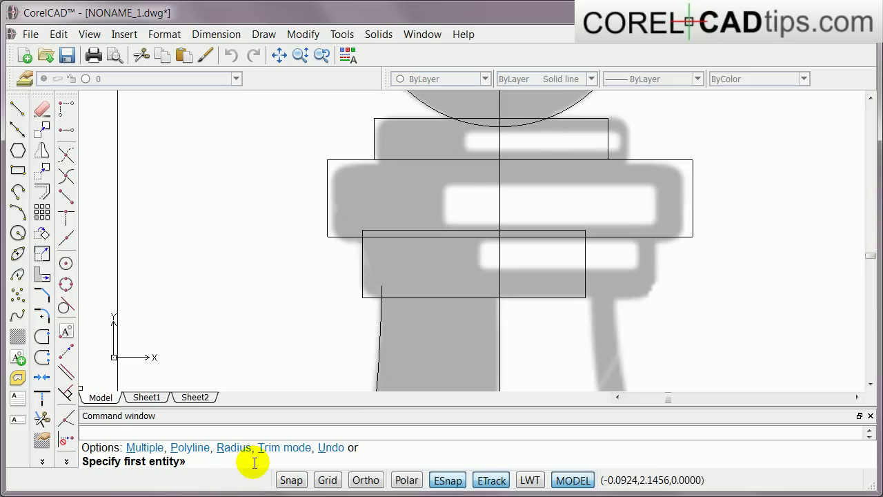
pyautogui.press('Return')
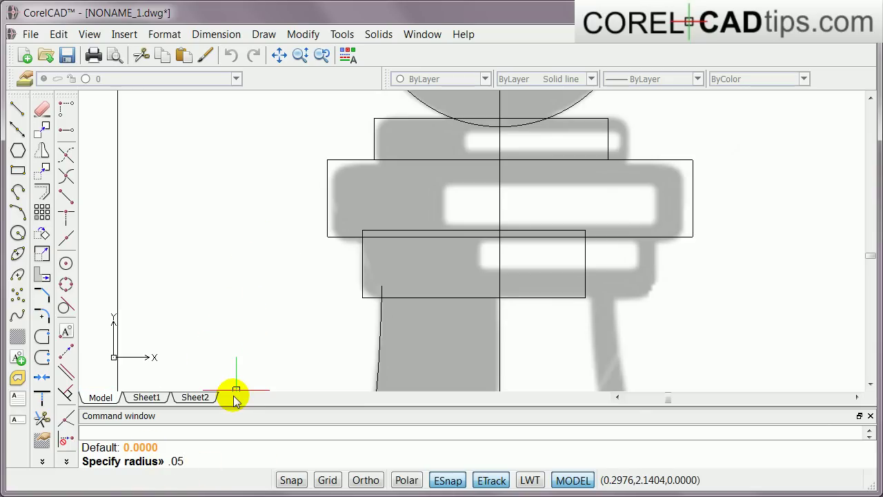
pyautogui.press('Return')
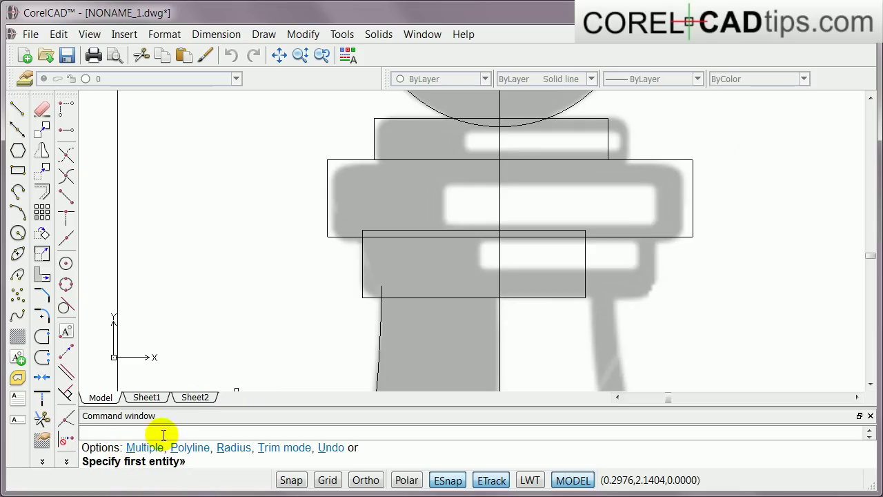
pyautogui.click(392, 118)
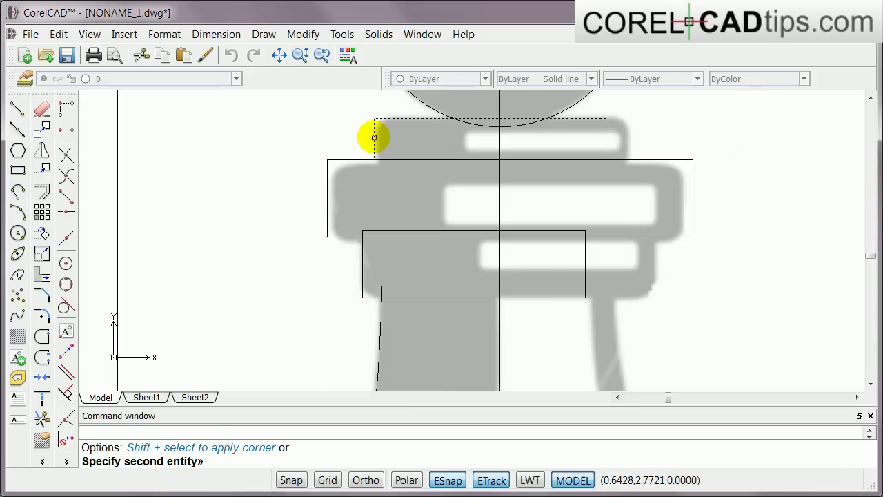
pyautogui.click(374, 137)
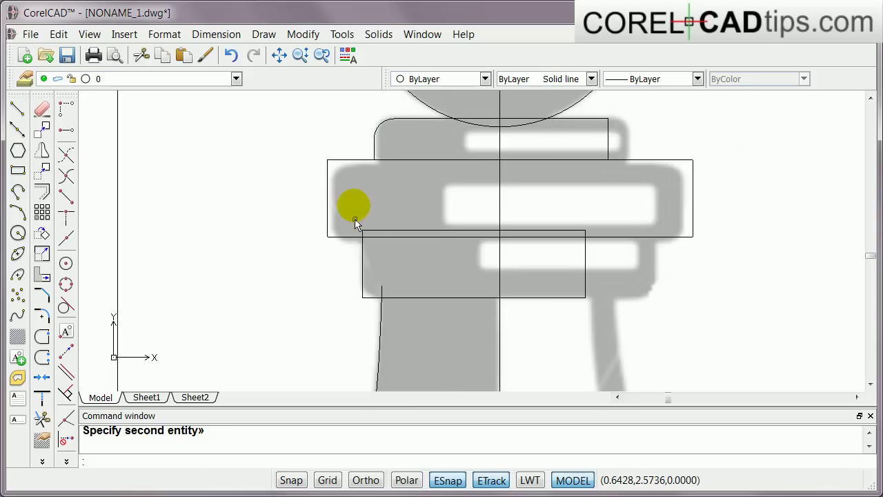
pyautogui.rightClick(238, 139)
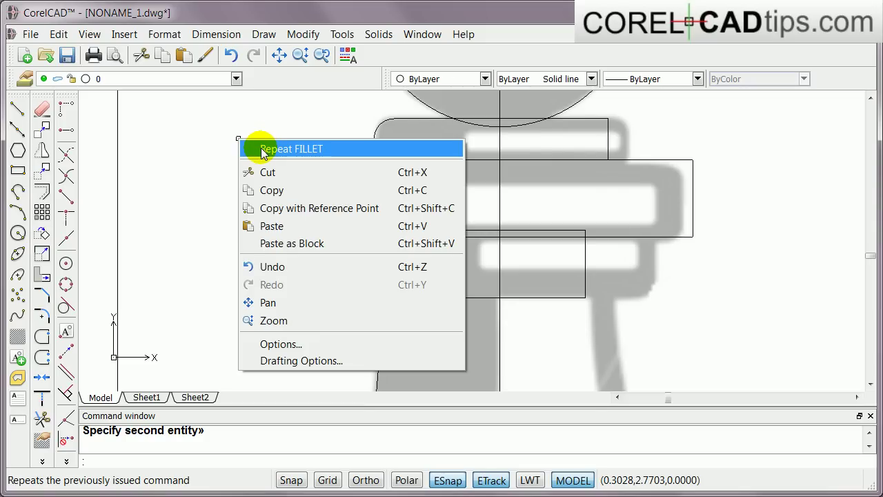
pyautogui.click(290, 149)
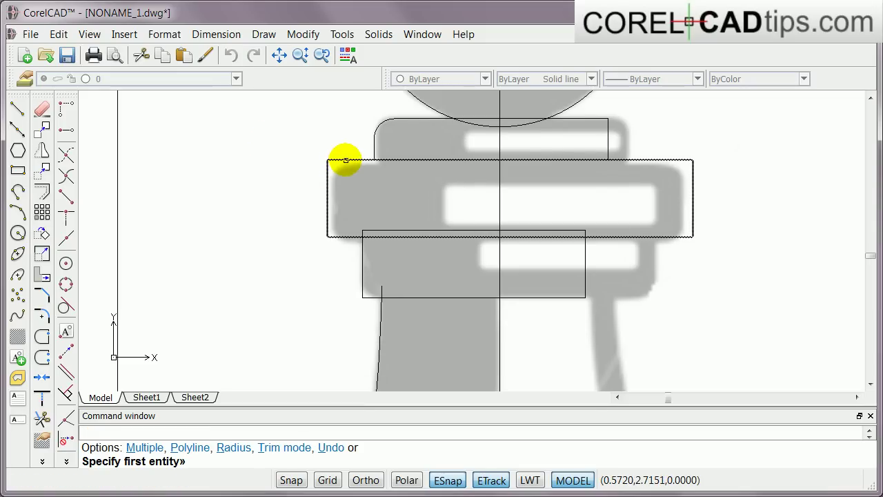
pyautogui.click(345, 160)
pyautogui.click(328, 179)
# Step: Fillet the bottom-left collar corner and the lower rectangle's corner against the profile
pyautogui.rightClick(279, 187)
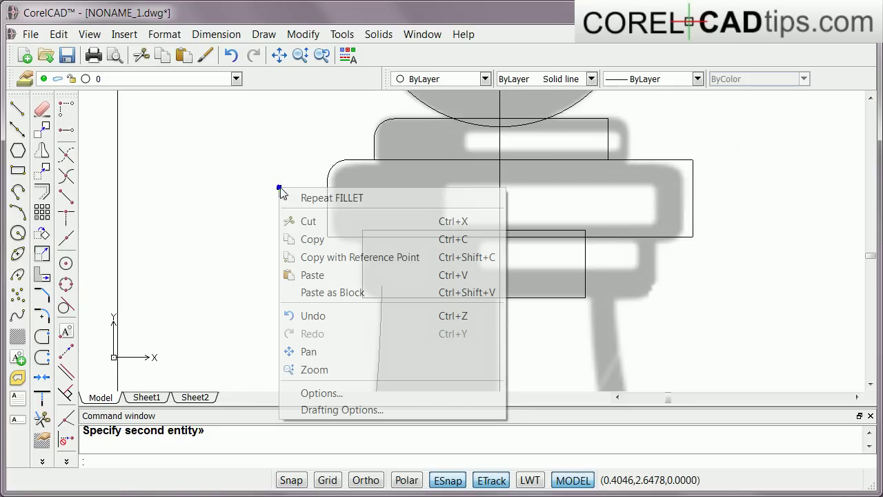
pyautogui.click(314, 198)
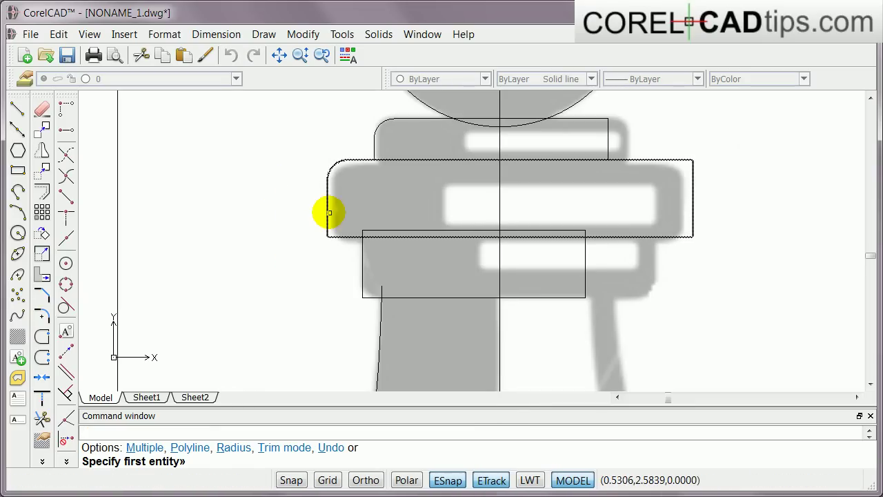
pyautogui.click(328, 212)
pyautogui.click(338, 237)
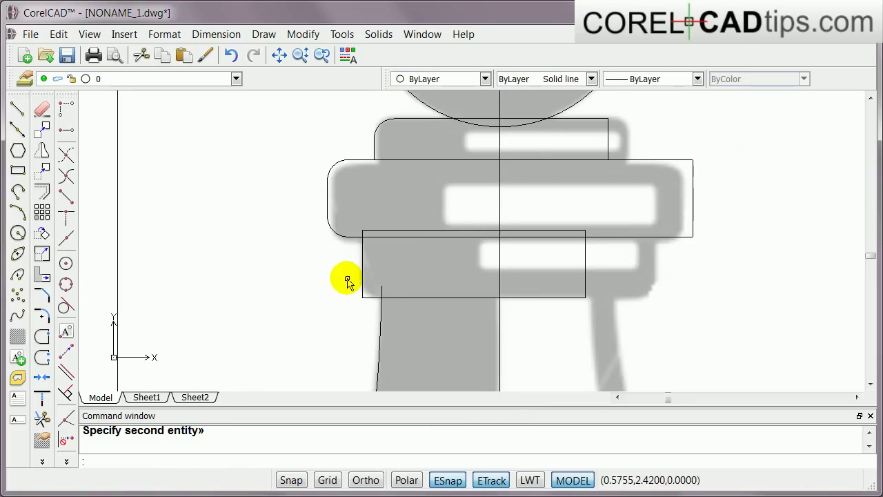
pyautogui.scroll(2, 392, 311)
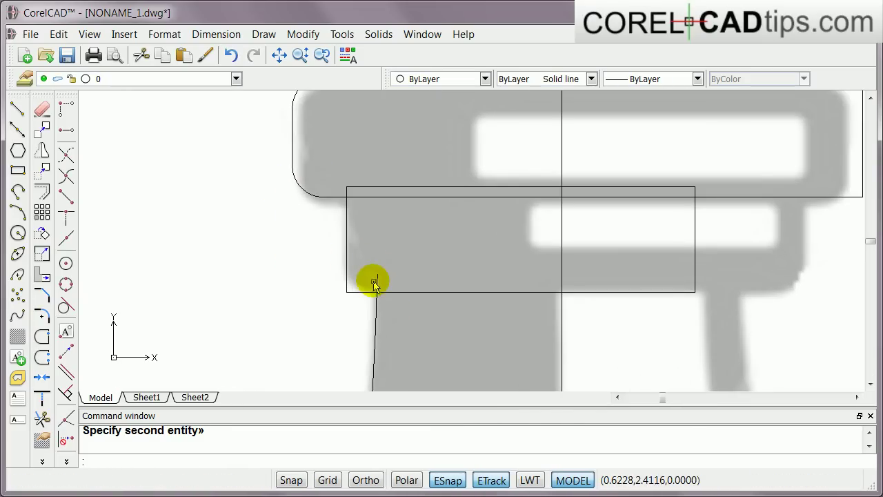
pyautogui.rightClick(261, 226)
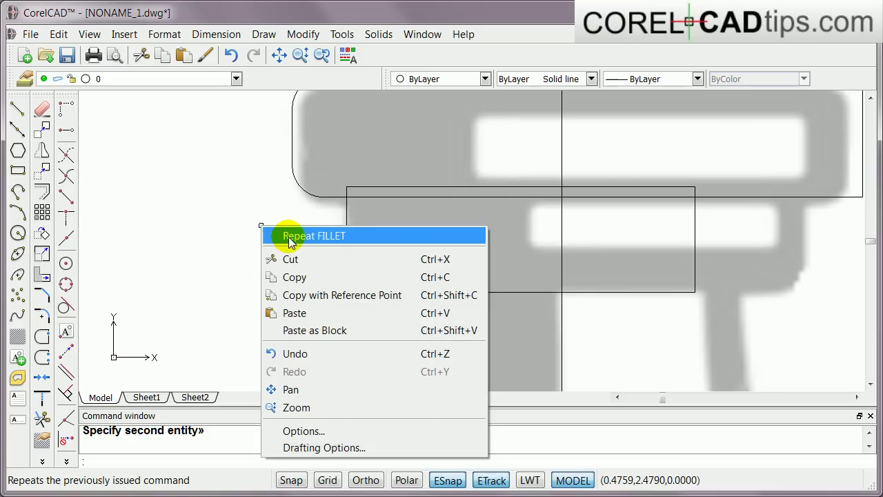
pyautogui.click(289, 238)
pyautogui.click(347, 266)
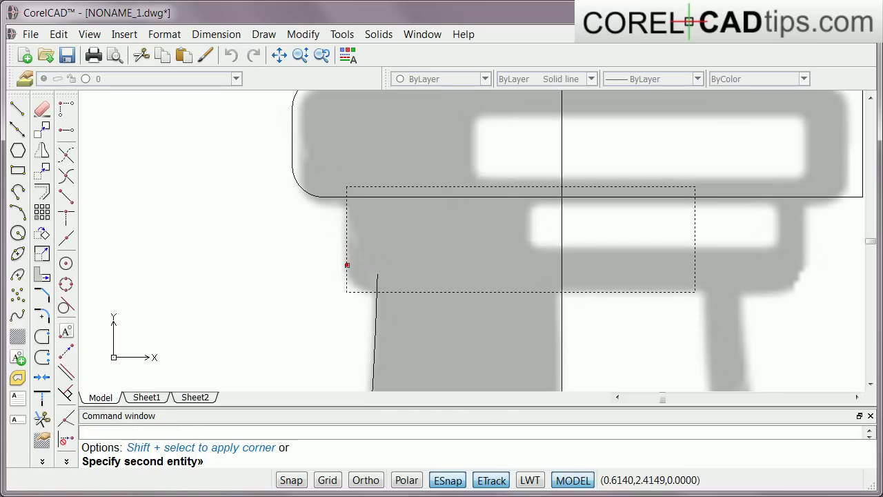
pyautogui.click(361, 292)
pyautogui.scroll(-3, 477, 315)
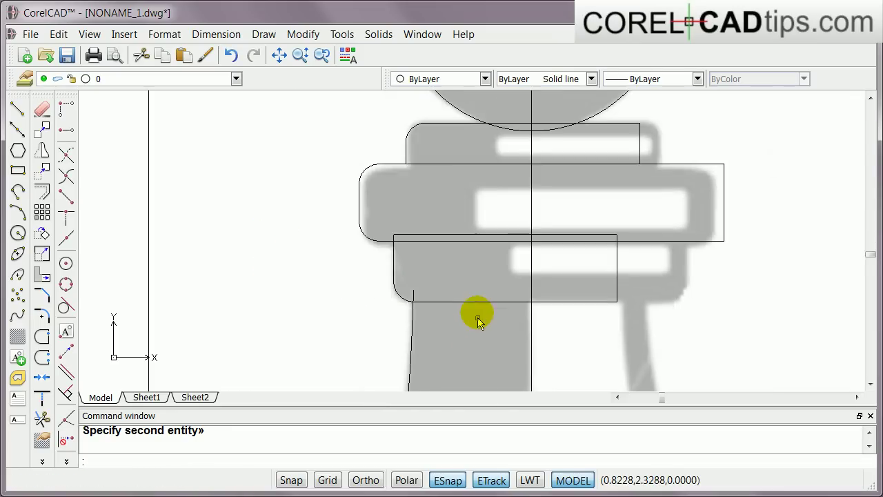
pyautogui.moveTo(536, 296)
pyautogui.mouseDown(button='middle')
pyautogui.moveTo(535, 253)
pyautogui.moveTo(465, 211)
pyautogui.moveTo(493, 109)
pyautogui.moveTo(474, 213)
pyautogui.moveTo(463, 192)
pyautogui.mouseUp(button='middle')
# Step: Fillet the middle rectangle's top-left and bottom-left corners with radius 0.07
pyautogui.press('F11')
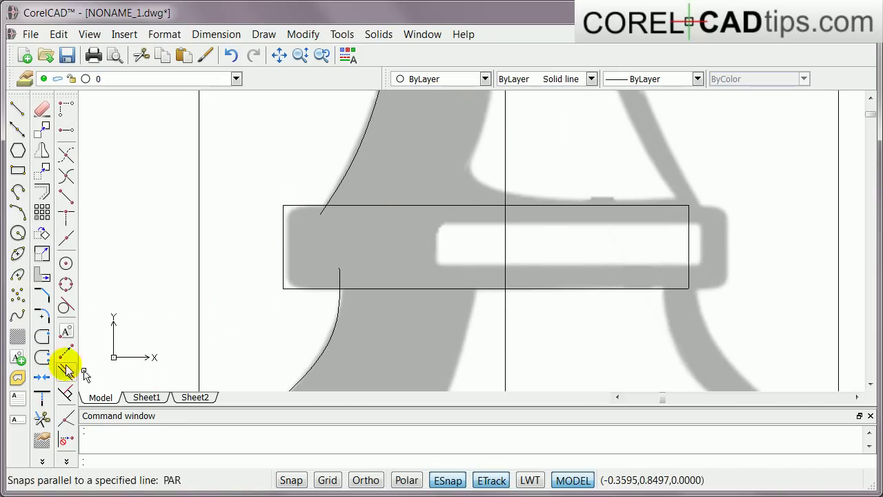
pyautogui.click(43, 315)
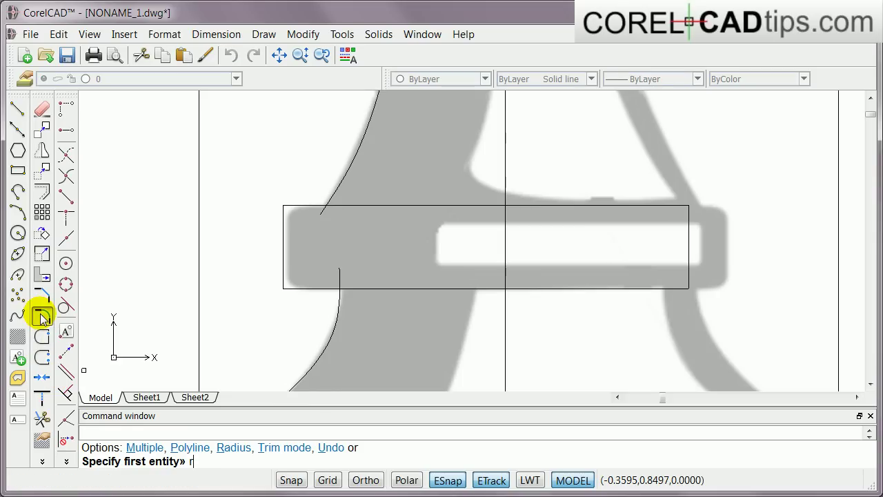
pyautogui.press('Return')
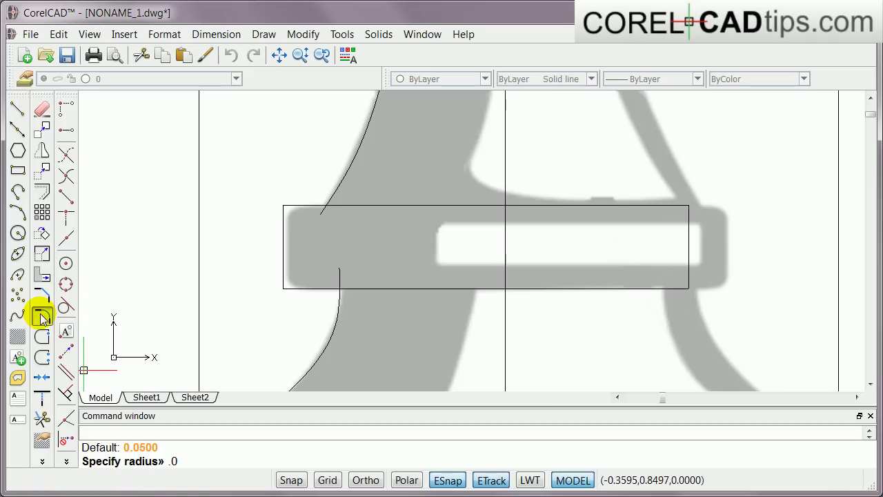
pyautogui.press('Return')
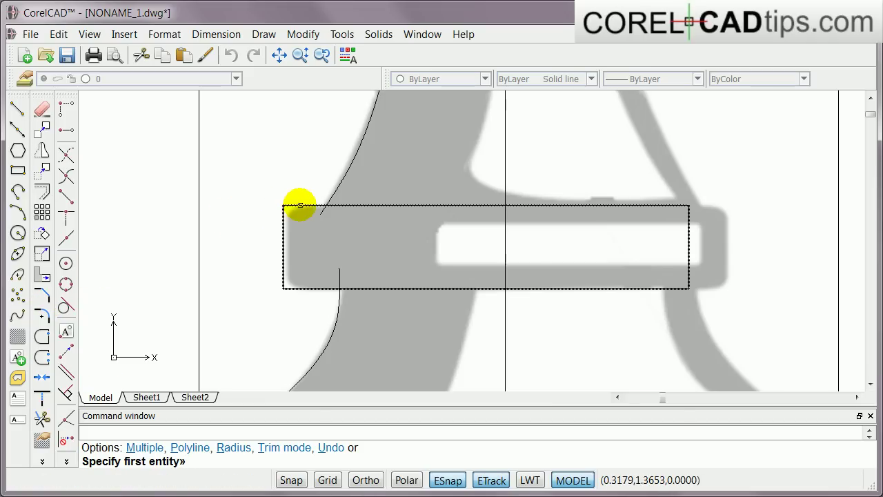
pyautogui.click(302, 205)
pyautogui.click(282, 223)
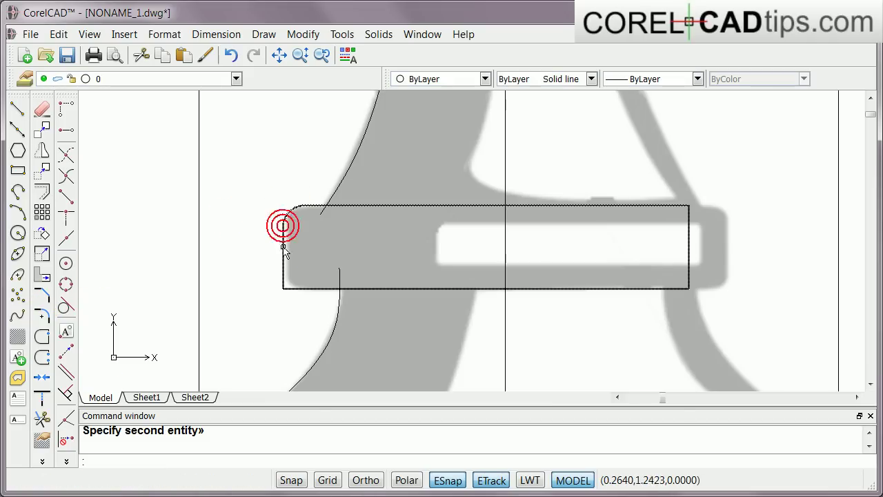
pyautogui.rightClick(241, 260)
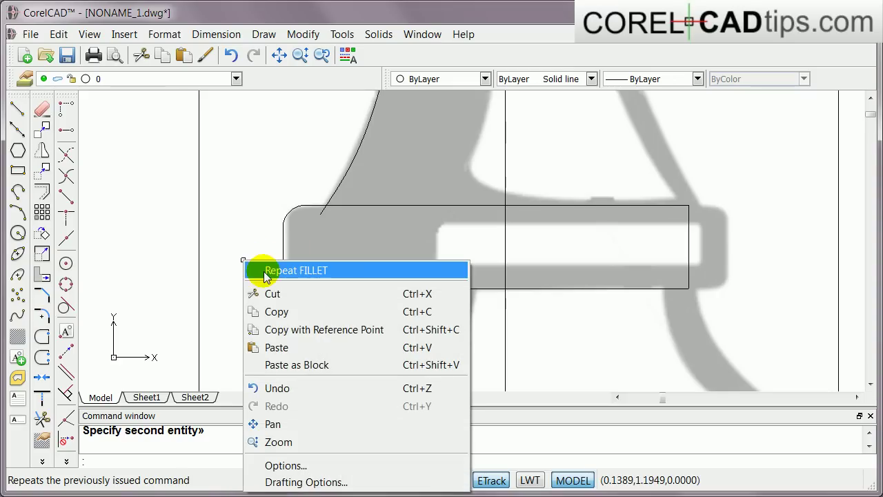
pyautogui.click(263, 270)
pyautogui.click(283, 253)
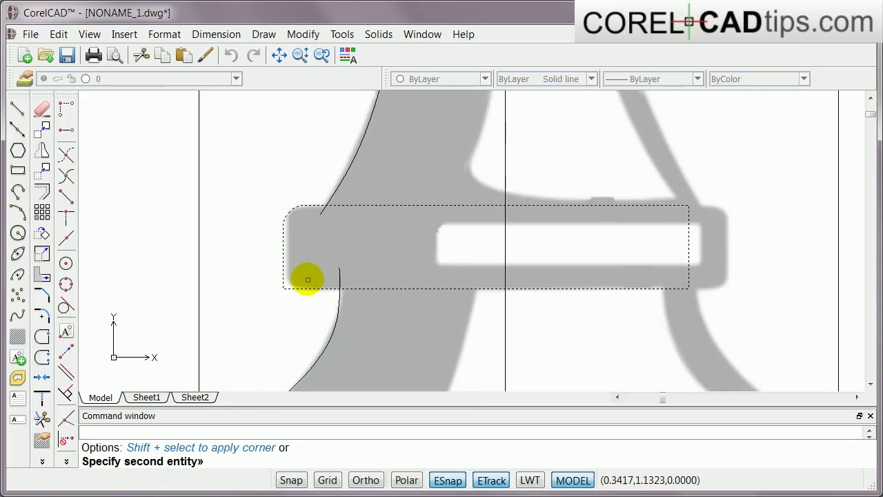
pyautogui.click(309, 290)
# Step: Fillet both left corners of the wider upper base rectangle
pyautogui.moveTo(473, 341)
pyautogui.mouseDown(button='middle')
pyautogui.moveTo(484, 253)
pyautogui.moveTo(446, 310)
pyautogui.moveTo(462, 195)
pyautogui.mouseUp(button='middle')
pyautogui.click(253, 263)
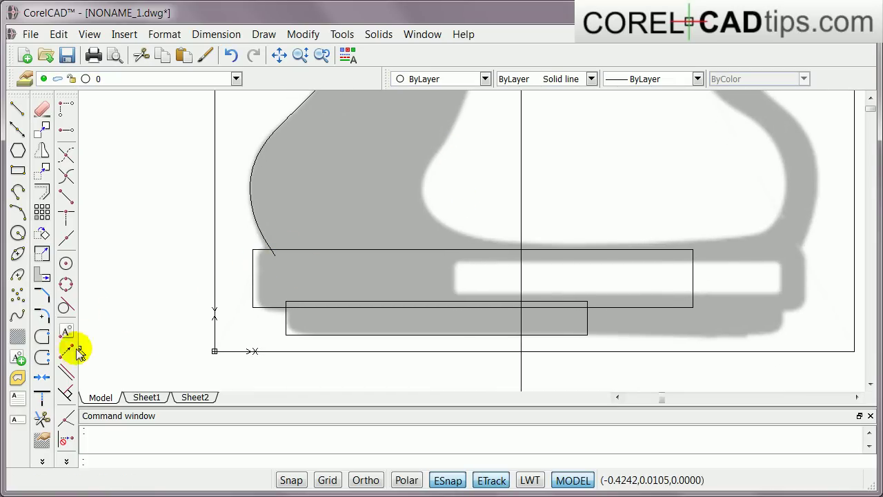
pyautogui.rightClick(168, 253)
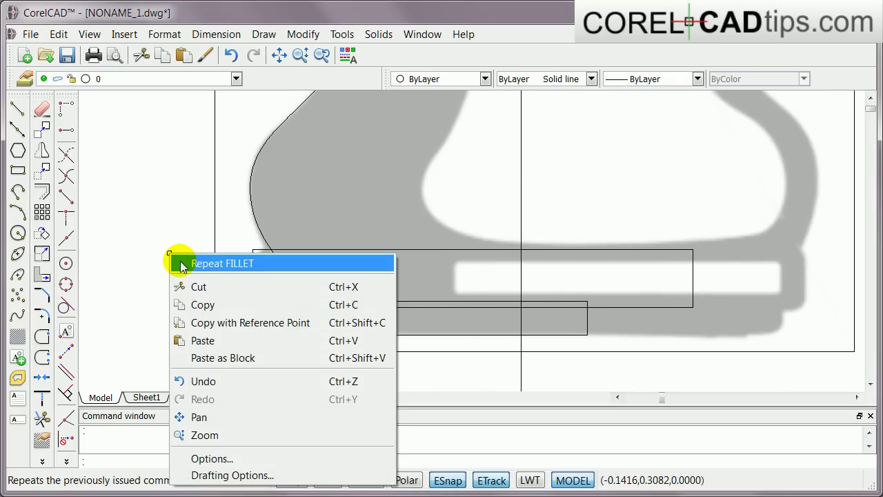
pyautogui.click(183, 265)
pyautogui.click(266, 252)
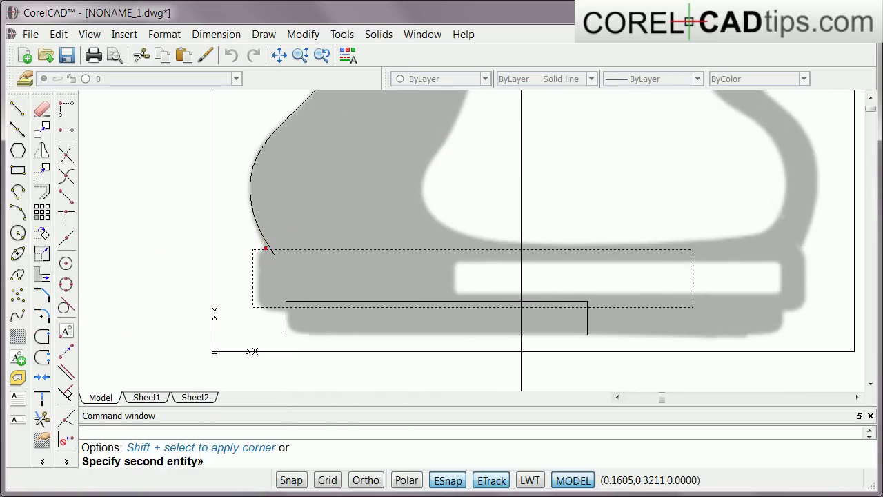
pyautogui.rightClick(173, 230)
pyautogui.click(201, 239)
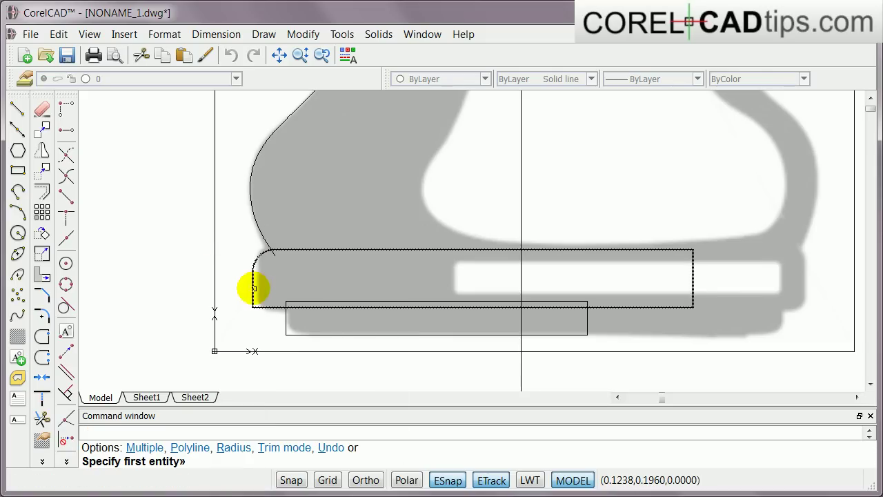
pyautogui.click(253, 289)
pyautogui.click(267, 305)
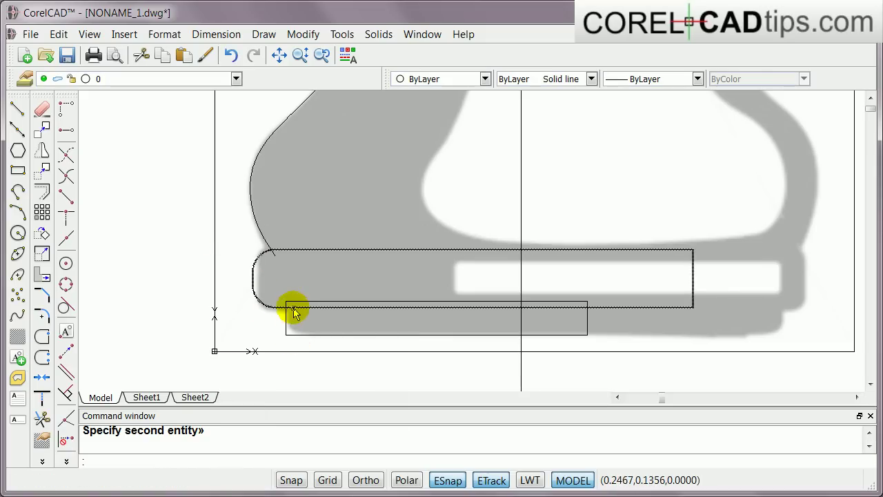
pyautogui.scroll(-4, 416, 335)
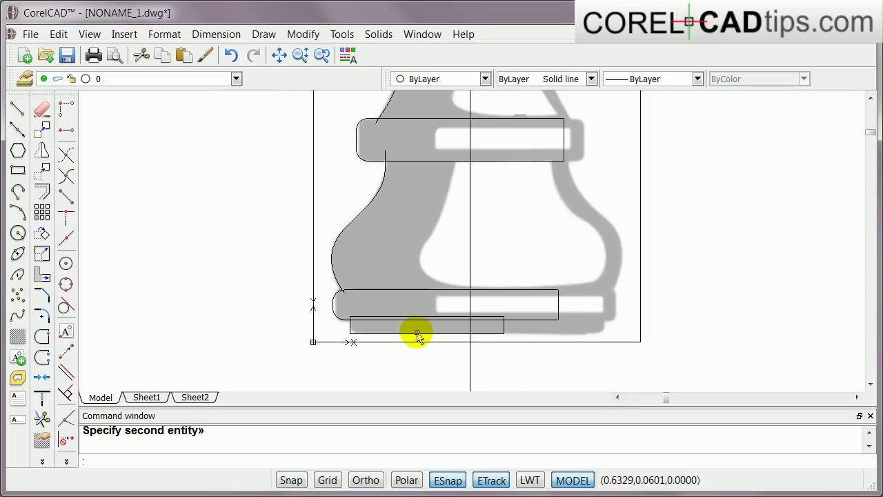
pyautogui.rightClick(191, 251)
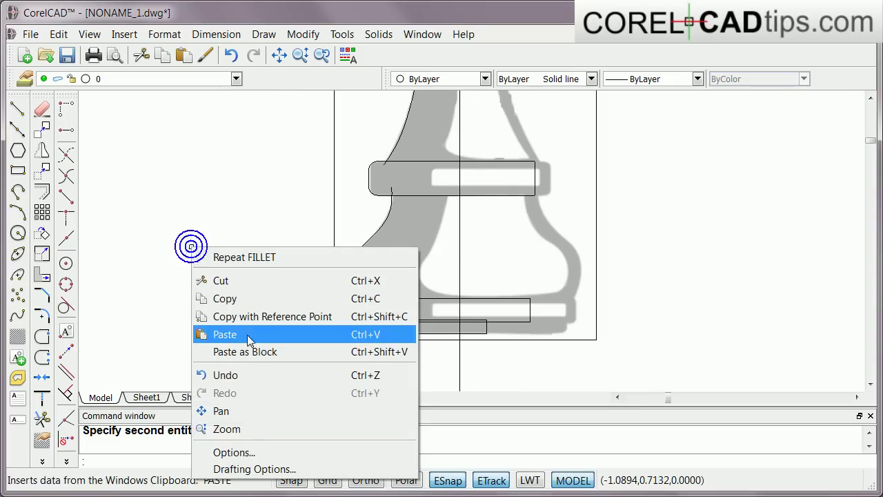
pyautogui.click(251, 426)
pyautogui.rightClick(210, 229)
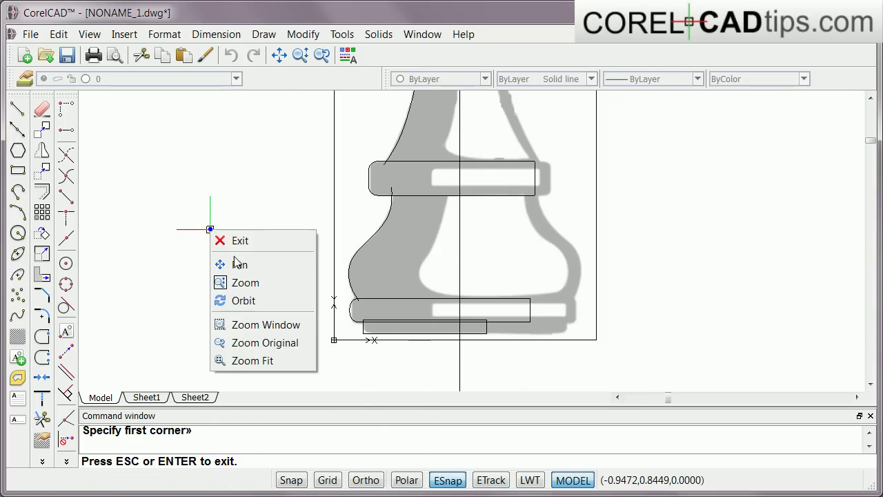
# Step: Zoom to fit so the entire traced pawn outline is visible
pyautogui.click(253, 360)
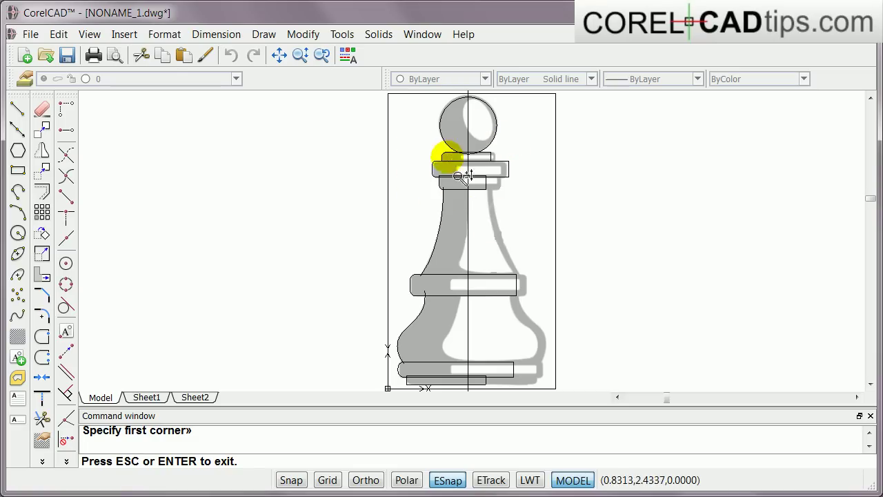
# Step: Trim, using all objects as cutting edges, the overlapping base segments and the slot's top line
pyautogui.click(42, 420)
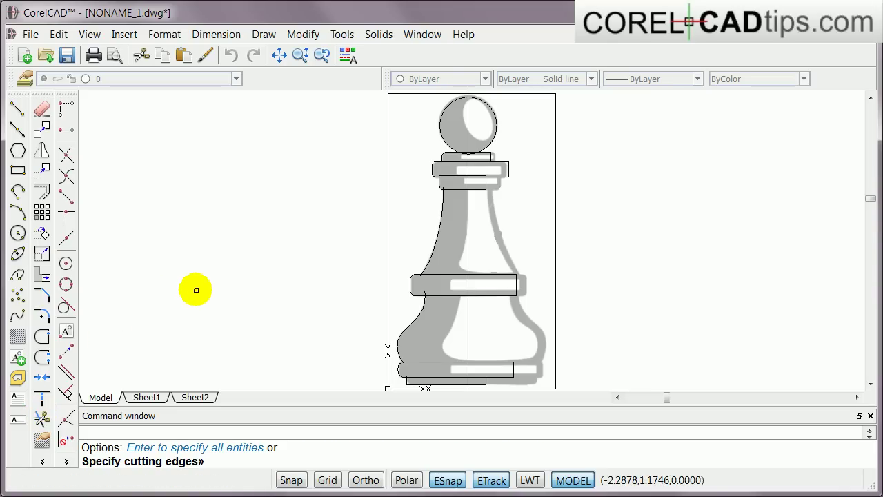
pyautogui.press('Return')
pyautogui.click(440, 376)
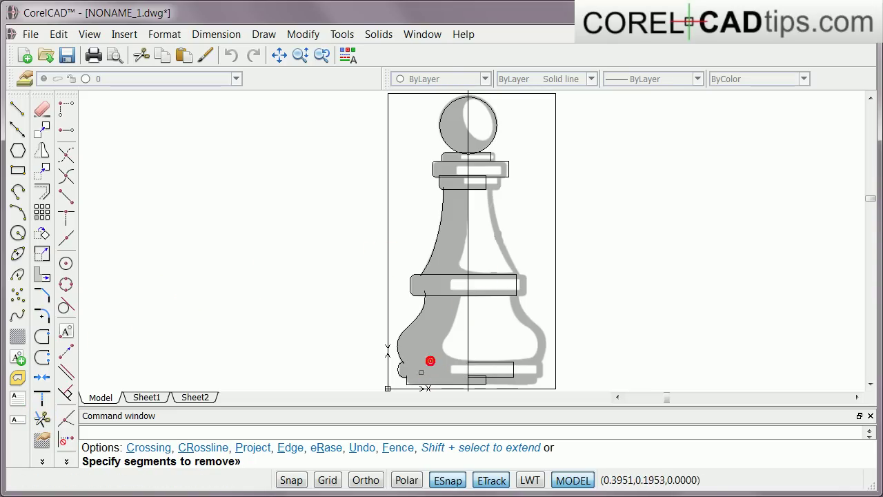
pyautogui.scroll(5, 407, 365)
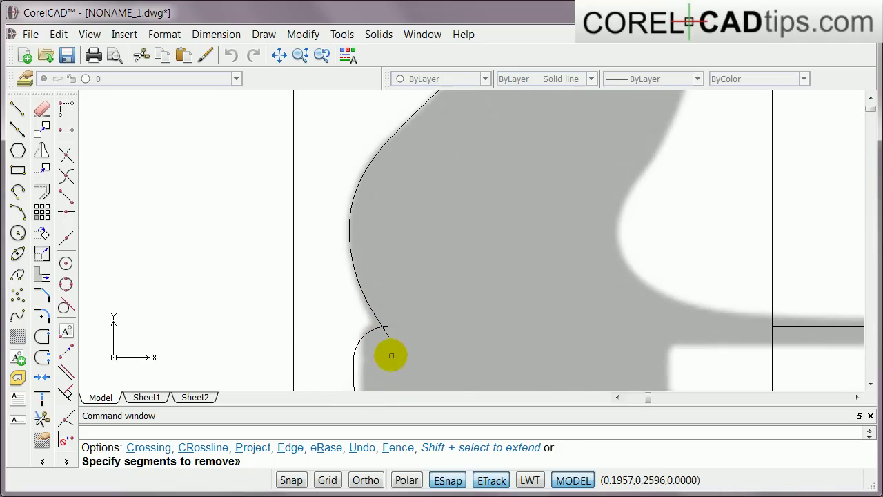
pyautogui.scroll(1, 391, 355)
pyautogui.moveTo(463, 339); pyautogui.dragTo(287, 133, button='middle')
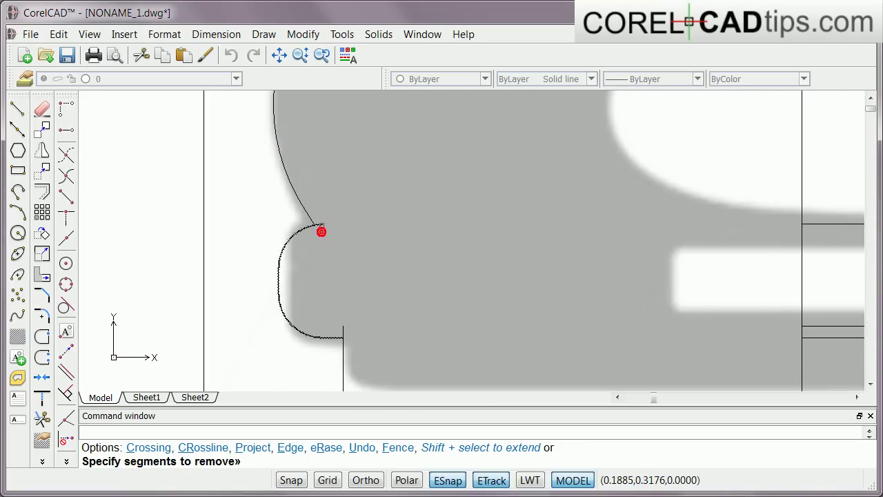
pyautogui.click(356, 327)
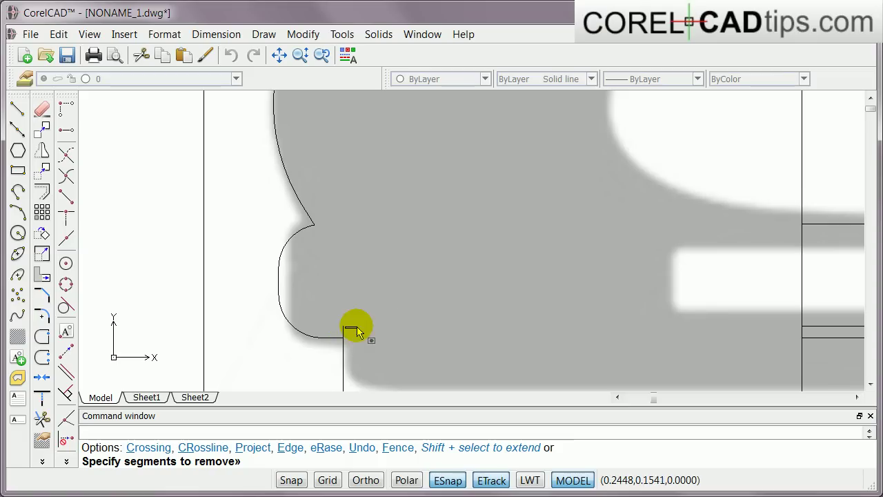
pyautogui.scroll(-3, 449, 219)
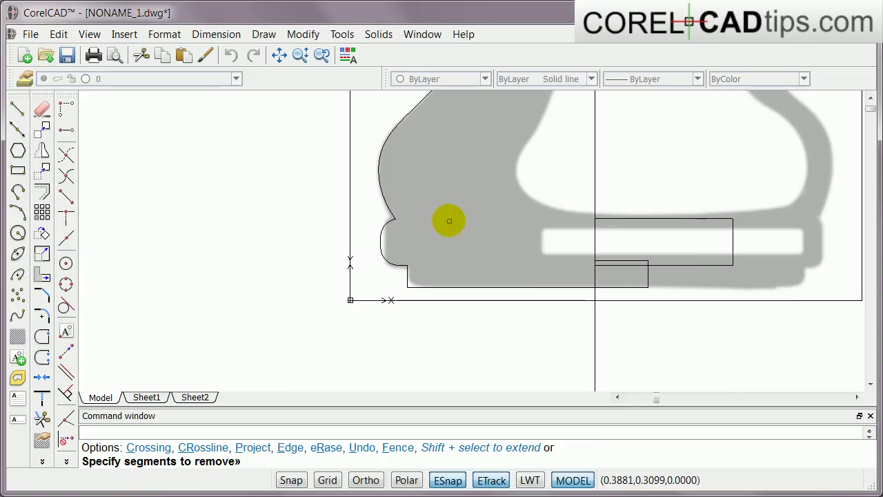
pyautogui.scroll(3, 370, 361)
pyautogui.moveTo(370, 361)
pyautogui.mouseDown(button='middle')
pyautogui.moveTo(398, 264)
pyautogui.moveTo(380, 295)
pyautogui.mouseUp(button='middle')
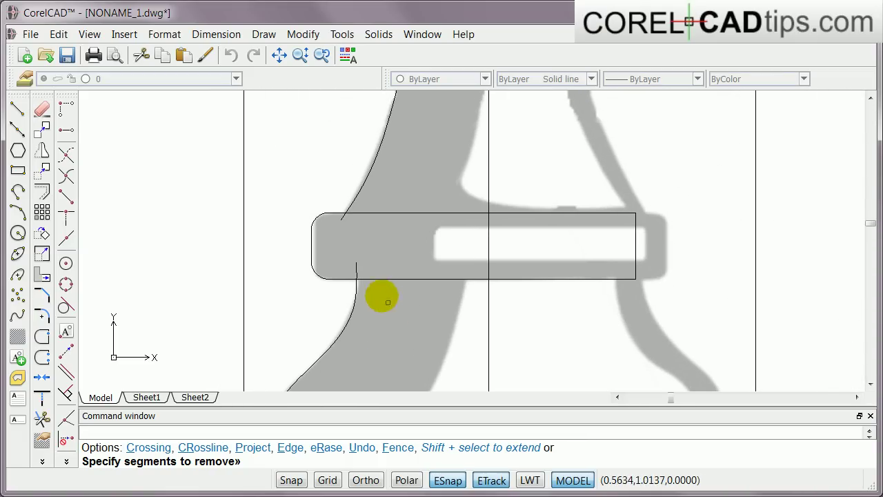
pyautogui.click(369, 213)
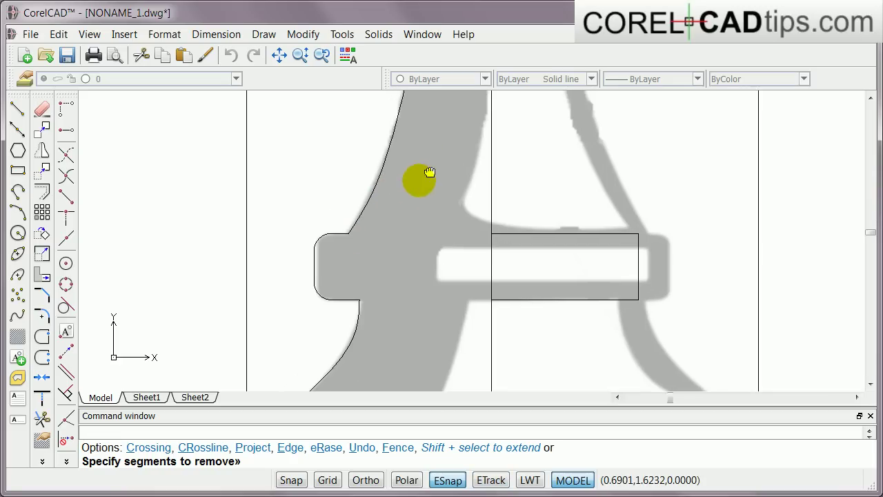
# Step: Trim the overlapping collar rectangle edges and the head circle's bottom arc
pyautogui.moveTo(414, 182); pyautogui.dragTo(345, 365, button='middle')
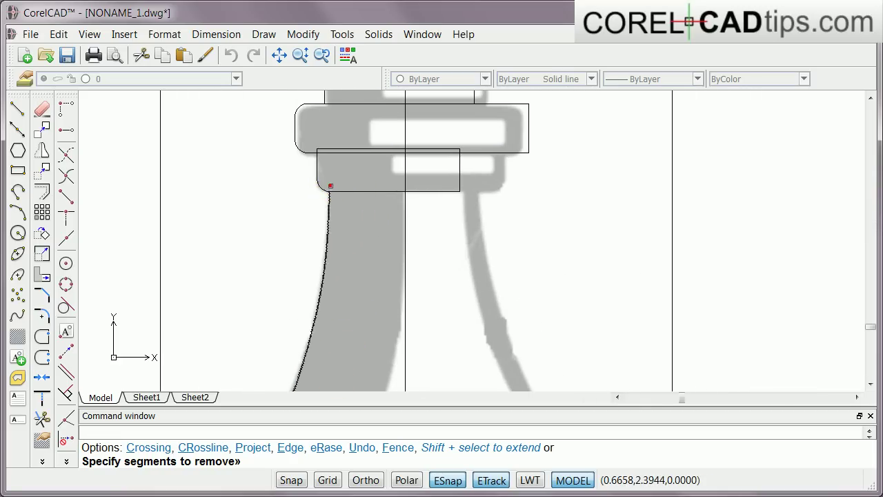
pyautogui.click(341, 194)
pyautogui.click(345, 192)
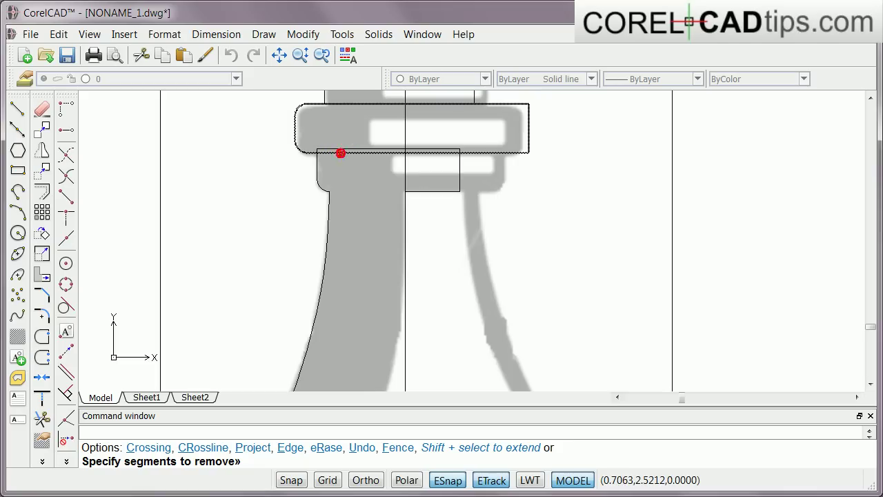
pyautogui.click(340, 151)
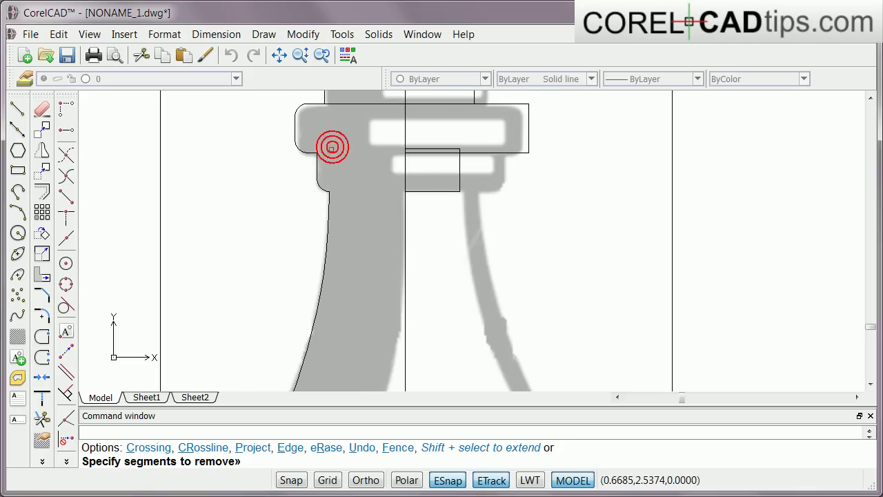
pyautogui.moveTo(318, 149)
pyautogui.mouseDown(button='middle')
pyautogui.moveTo(361, 158)
pyautogui.moveTo(339, 335)
pyautogui.mouseUp(button='middle')
pyautogui.click(337, 311)
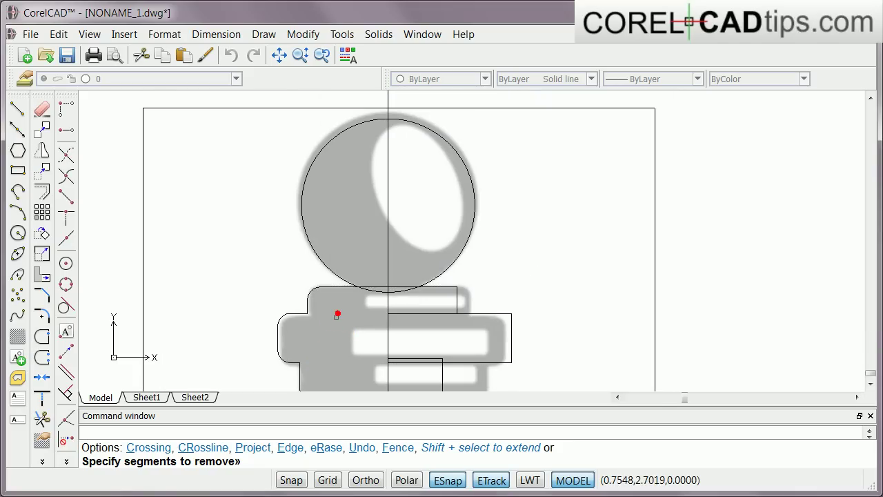
pyautogui.click(362, 286)
pyautogui.click(372, 293)
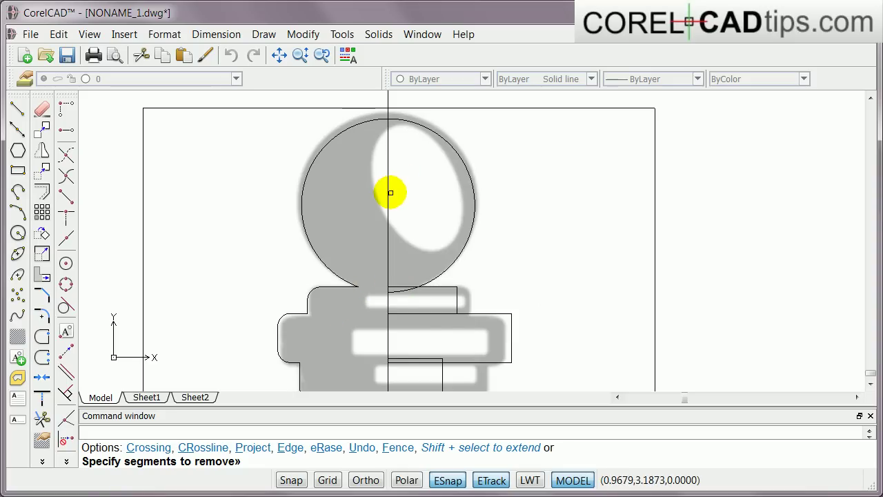
# Step: Trim away the head circle's right half at the vertical axis
pyautogui.scroll(-4, 434, 290)
pyautogui.scroll(3, 437, 298)
pyautogui.click(469, 236)
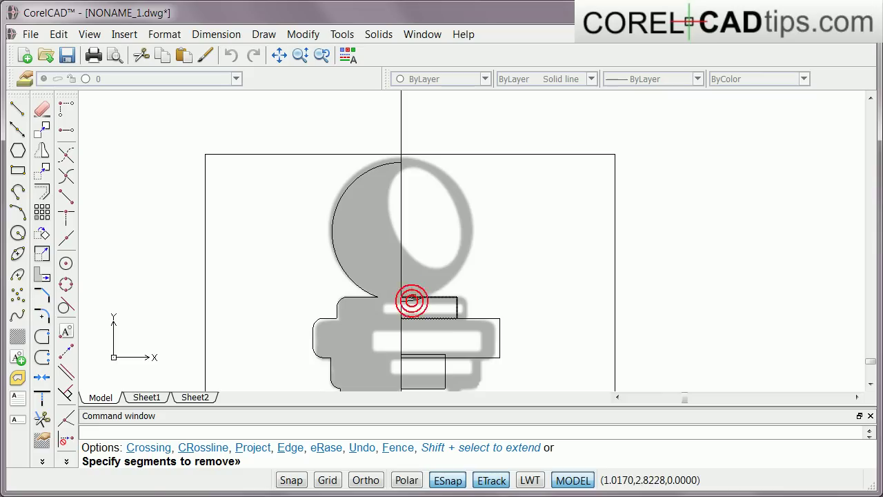
pyautogui.scroll(-4, 414, 298)
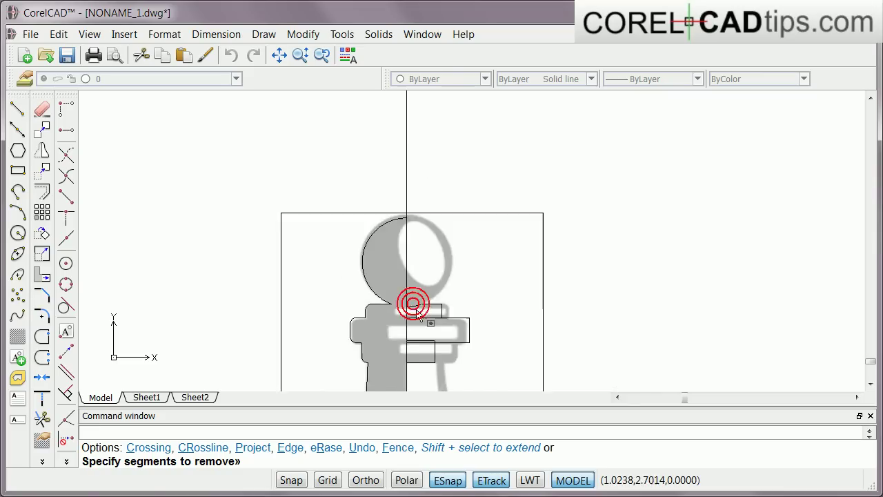
pyautogui.moveTo(414, 299); pyautogui.dragTo(449, 308)
pyautogui.scroll(4, 449, 329)
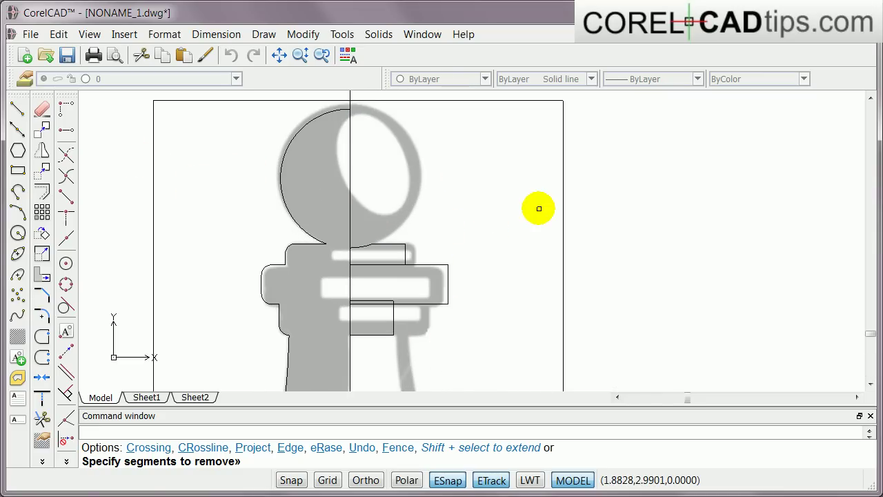
pyautogui.press('Escape')
pyautogui.click(543, 211)
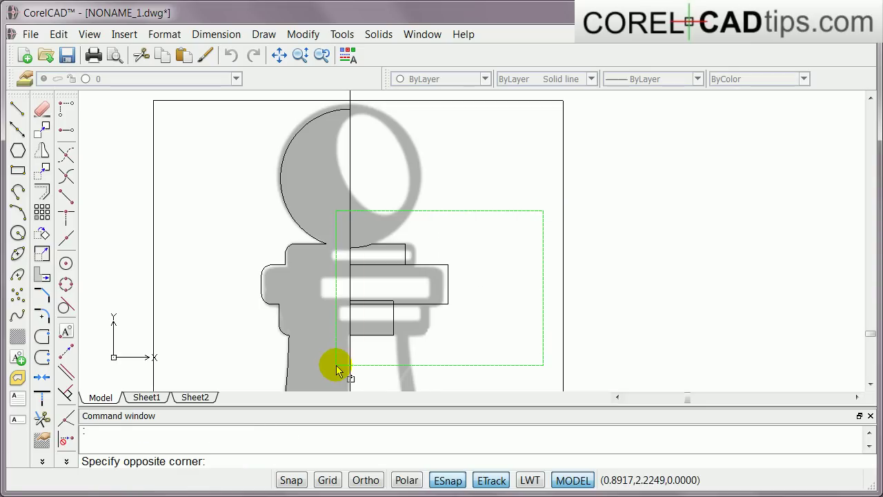
# Step: Window-select the helper rectangles and lines around the pawn's base
pyautogui.click(360, 356)
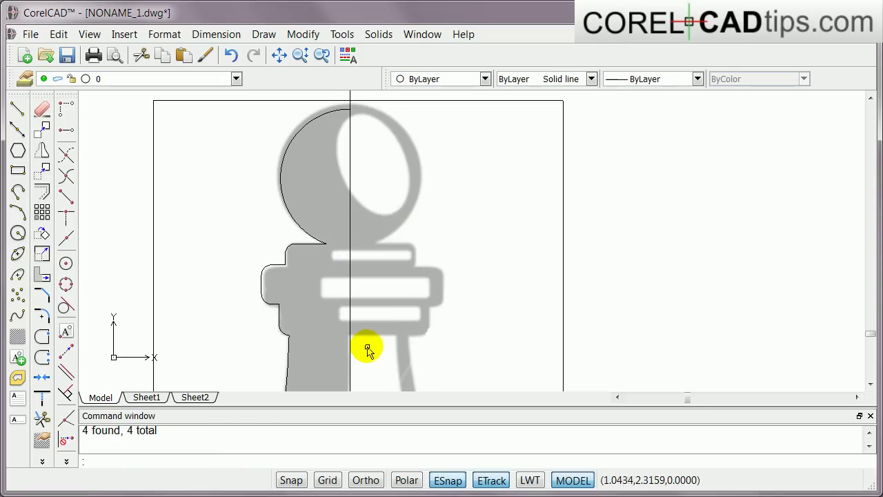
pyautogui.scroll(-3, 373, 345)
pyautogui.scroll(-2, 449, 234)
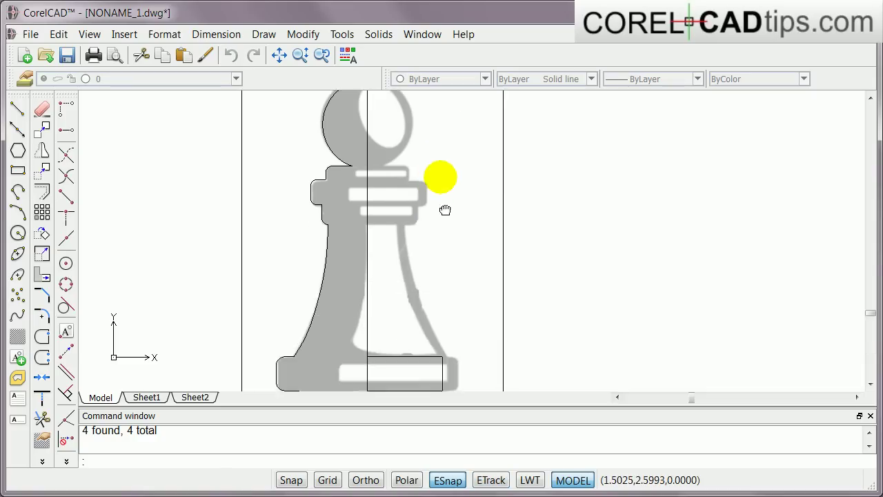
pyautogui.scroll(2, 430, 347)
pyautogui.moveTo(429, 347); pyautogui.dragTo(426, 262, button='middle')
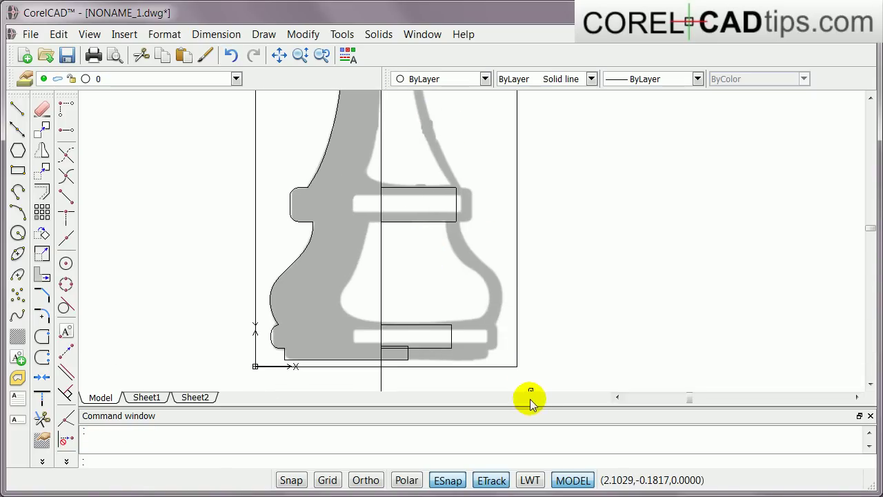
pyautogui.click(522, 369)
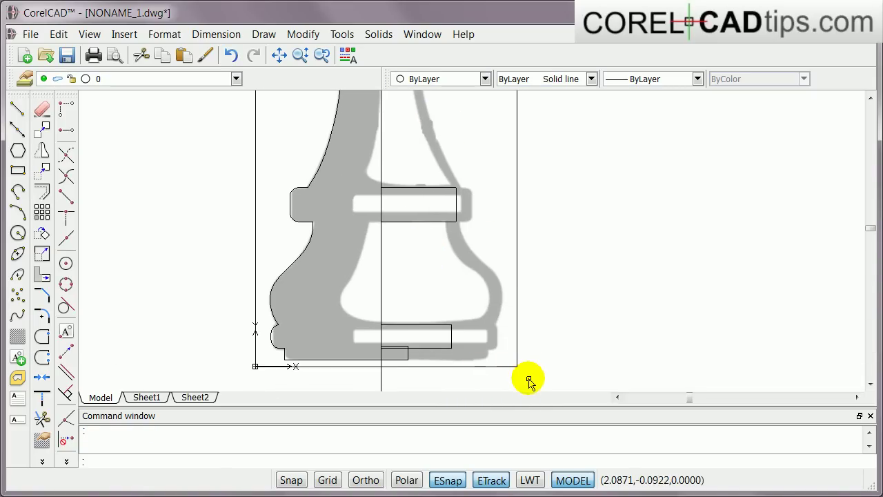
pyautogui.click(529, 385)
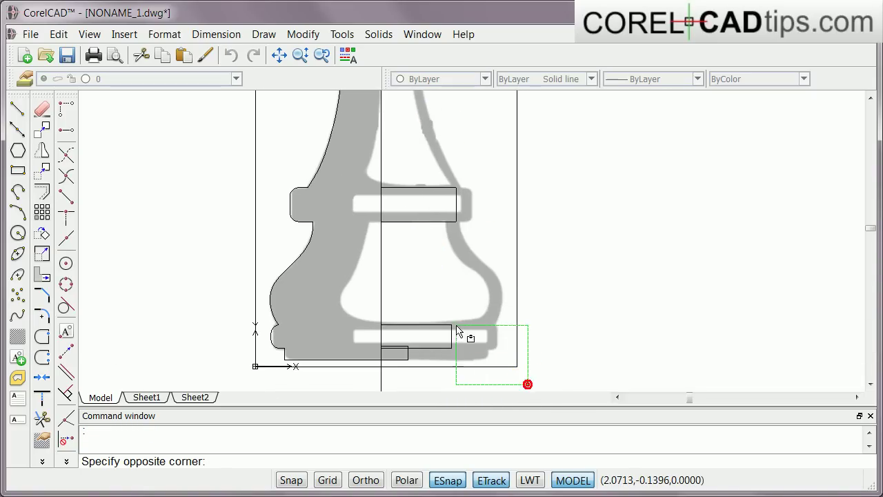
pyautogui.click(394, 176)
pyautogui.click(267, 245)
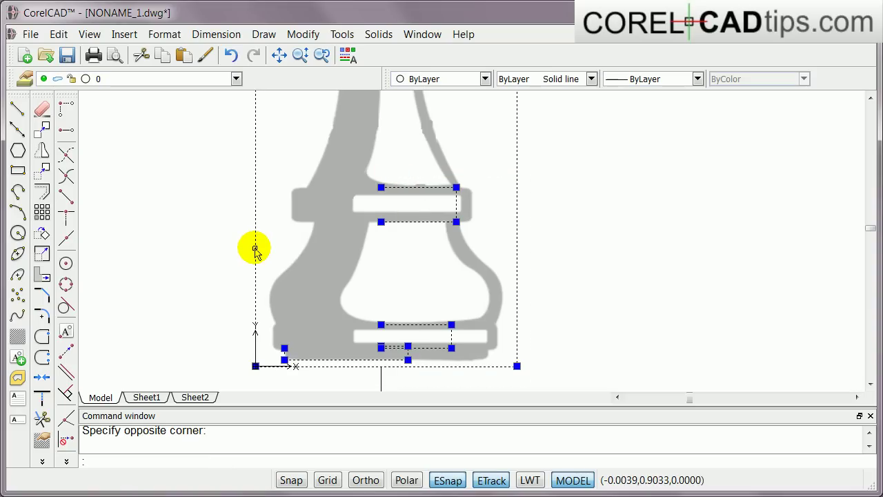
pyautogui.click(255, 248)
pyautogui.click(417, 297)
pyautogui.press('Escape')
pyautogui.press('Escape')
# Step: Erase the small base rectangle and the upper collar rectangle right of the centre line
pyautogui.moveTo(483, 371); pyautogui.dragTo(404, 321)
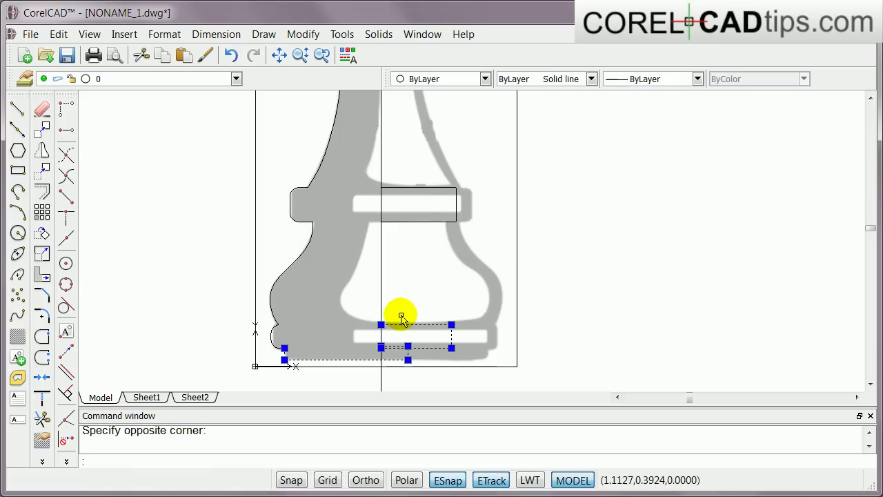
pyautogui.click(430, 311)
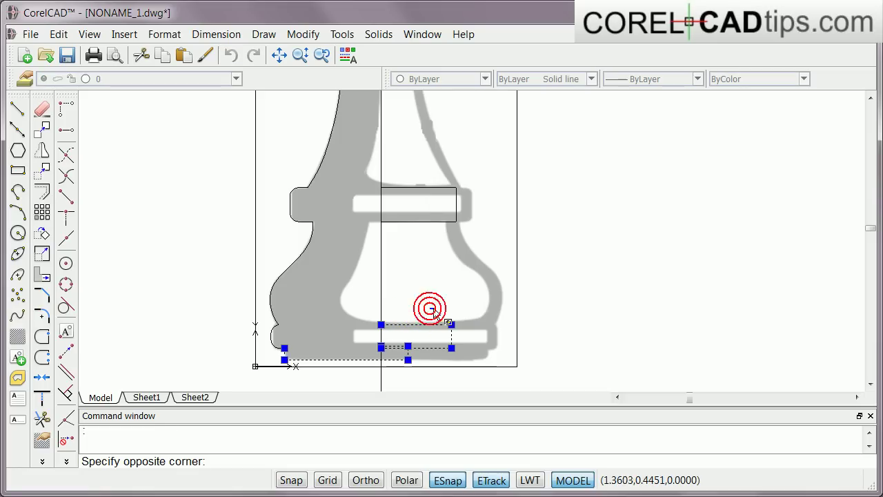
pyautogui.press('Escape')
pyautogui.click(447, 323)
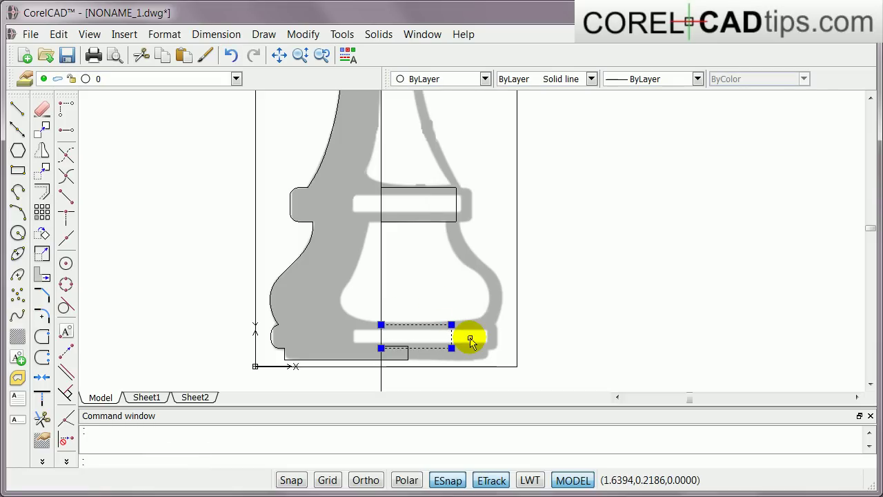
pyautogui.press('Delete')
pyautogui.click(417, 225)
pyautogui.press('Delete')
pyautogui.click(407, 349)
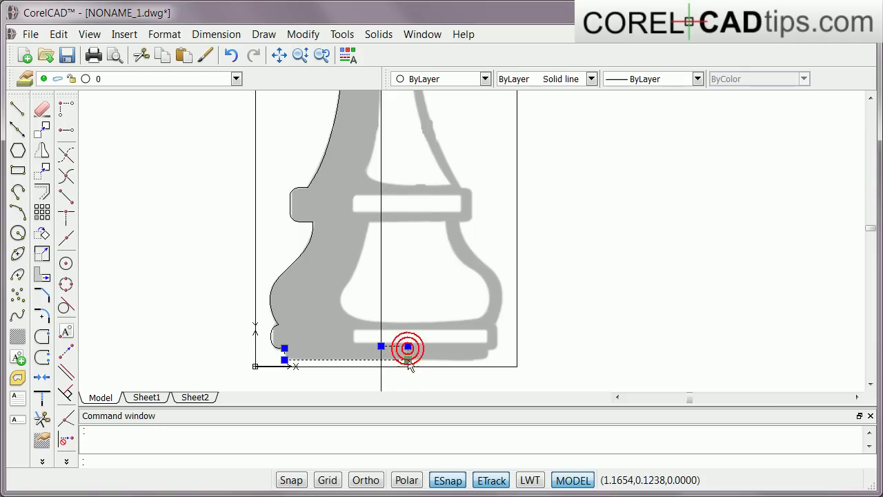
pyautogui.scroll(2, 384, 368)
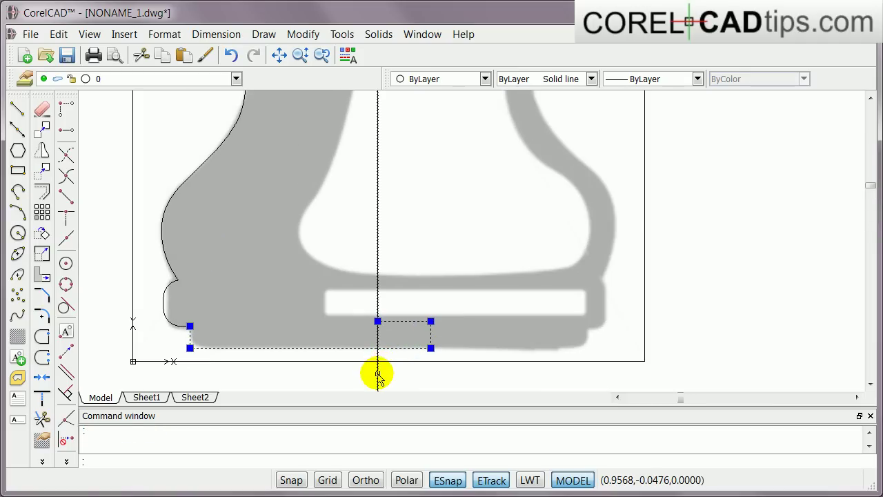
pyautogui.press('Escape')
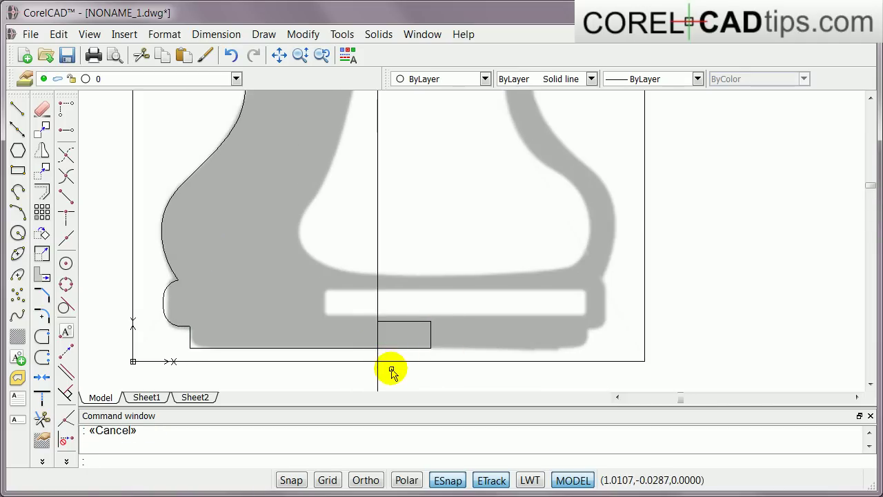
pyautogui.click(42, 419)
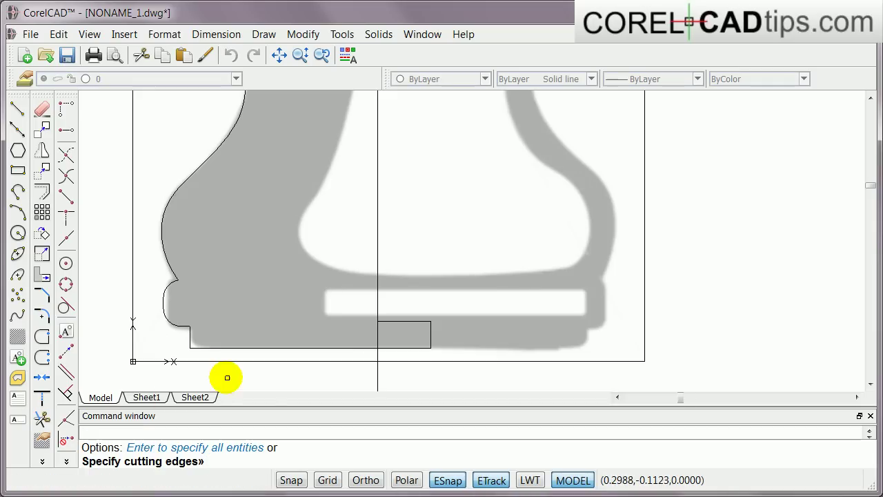
# Step: Trim the bottom base rectangle at the axis and select its short vertical stub
pyautogui.press('Return')
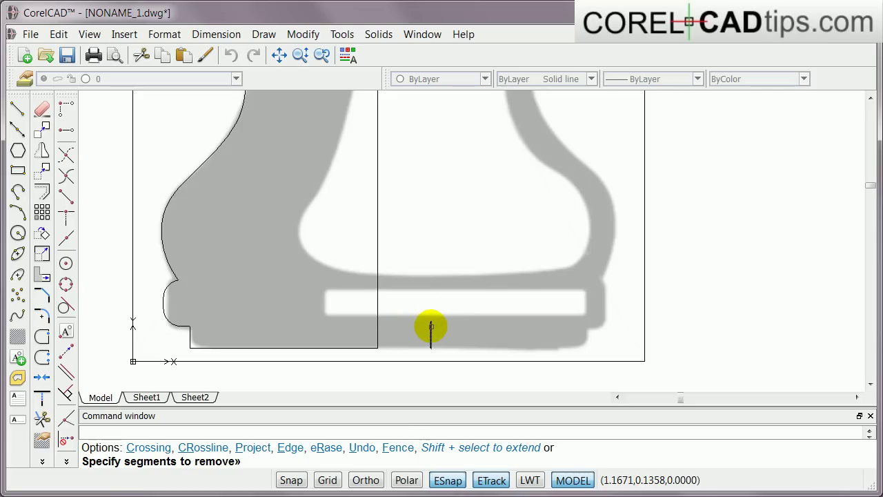
pyautogui.press('Escape')
pyautogui.click(416, 310)
pyautogui.click(451, 353)
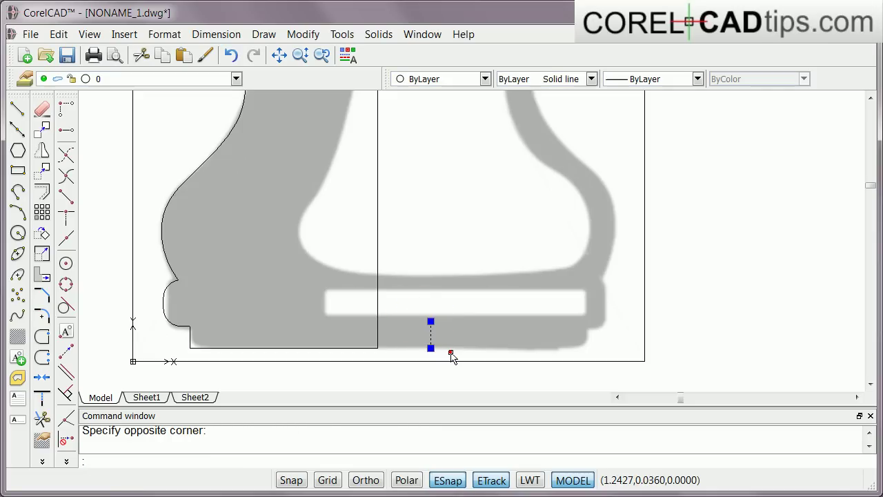
pyautogui.scroll(-3, 451, 356)
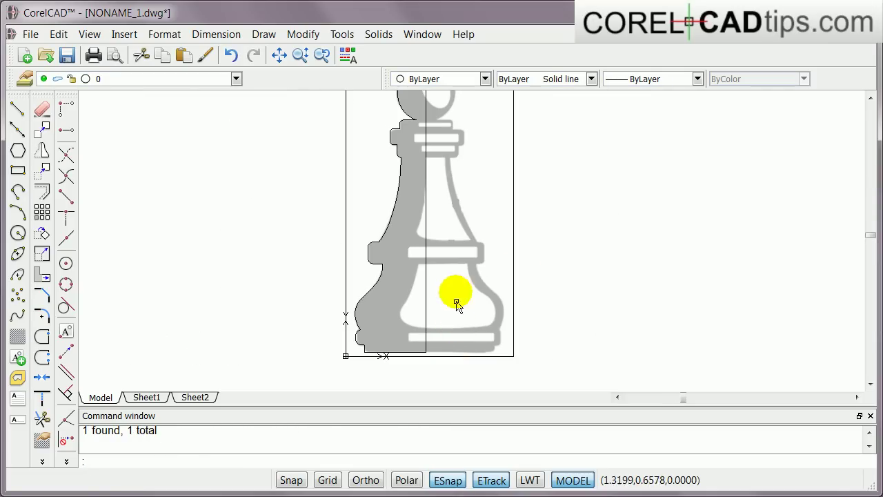
pyautogui.click(869, 98)
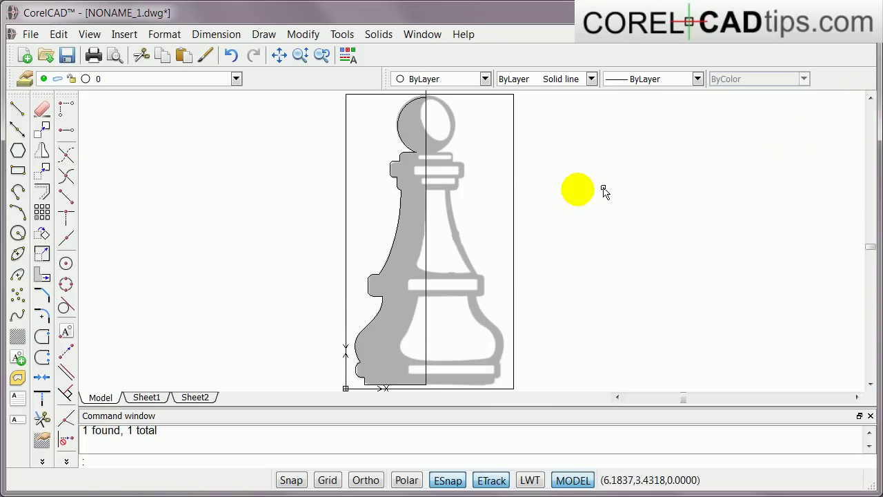
pyautogui.click(515, 173)
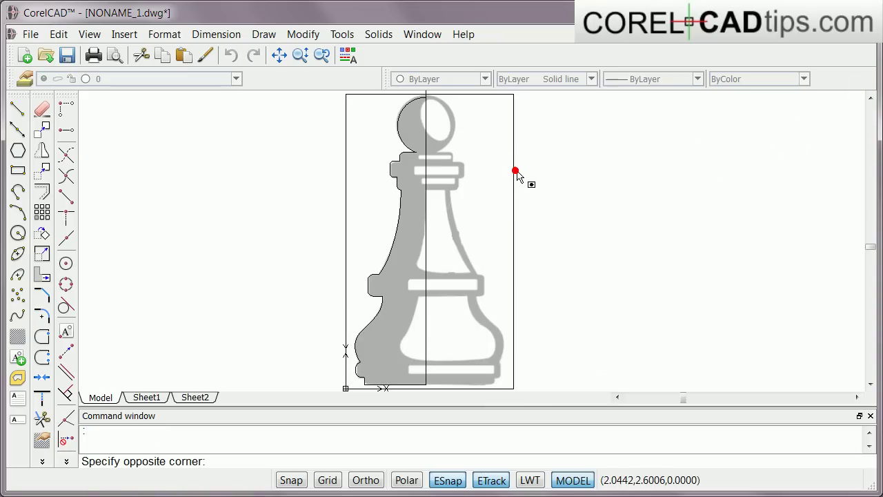
# Step: Delete the pawn reference image from the drawing
pyautogui.click(517, 183)
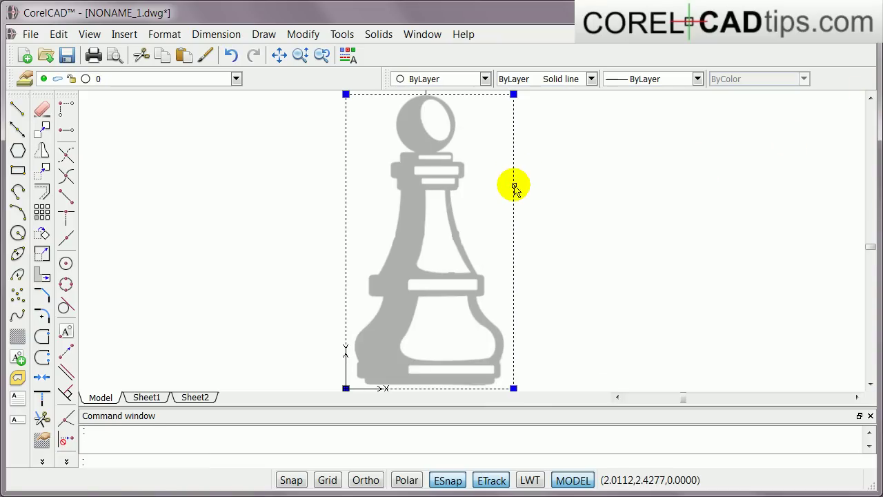
pyautogui.press('Delete')
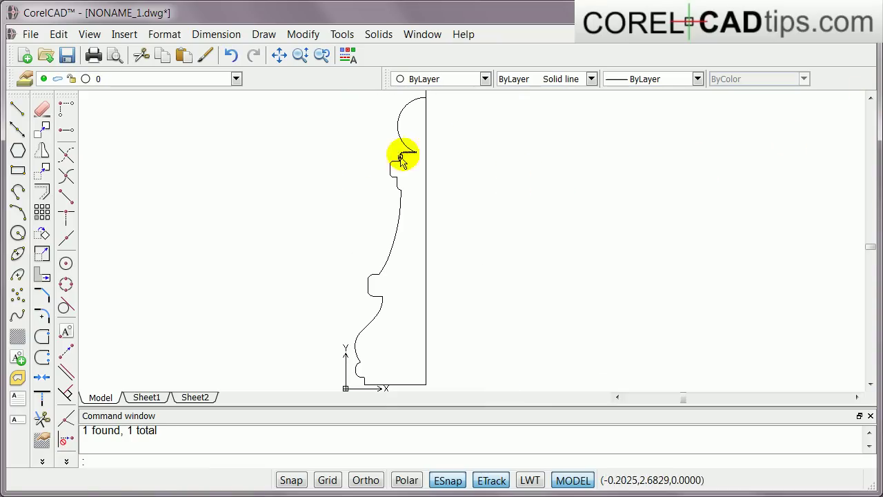
pyautogui.scroll(-2, 438, 126)
pyautogui.moveTo(432, 118); pyautogui.dragTo(410, 186, button='middle')
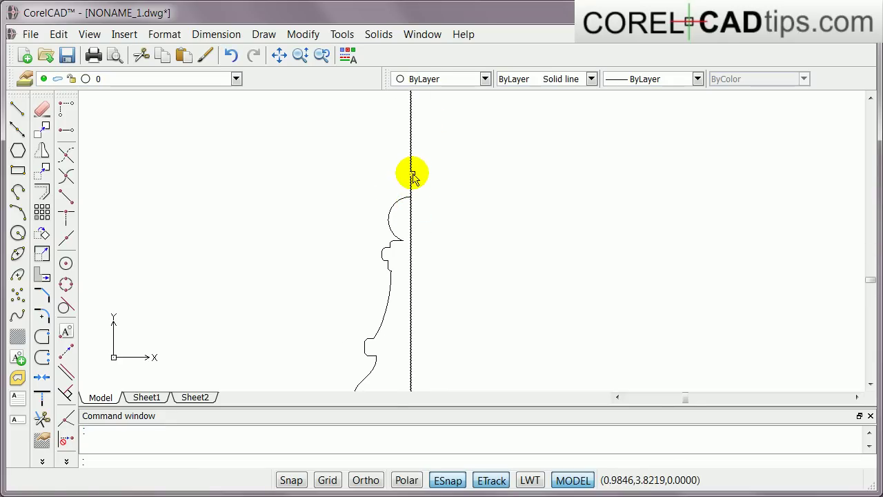
# Step: Select the vertical guide line beside the profile and frame the whole pawn outline
pyautogui.click(412, 176)
pyautogui.scroll(1, 421, 254)
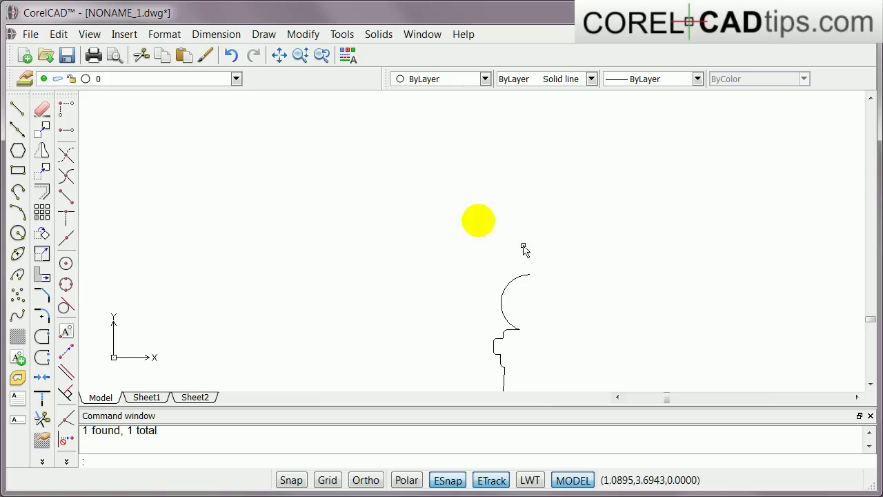
pyautogui.moveTo(518, 306); pyautogui.dragTo(663, 402, button='middle')
pyautogui.moveTo(486, 268); pyautogui.dragTo(316, 95, button='middle')
pyautogui.moveTo(501, 320)
pyautogui.mouseDown(button='middle')
pyautogui.moveTo(396, 240)
pyautogui.moveTo(365, 237)
pyautogui.mouseUp(button='middle')
pyautogui.scroll(-3, 370, 256)
pyautogui.moveTo(382, 307)
pyautogui.mouseDown(button='middle')
pyautogui.moveTo(369, 267)
pyautogui.moveTo(355, 292)
pyautogui.mouseUp(button='middle')
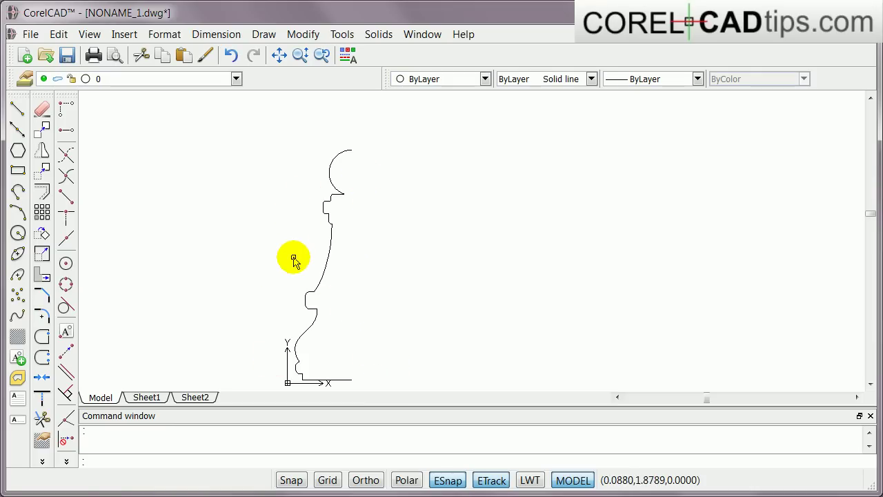
pyautogui.click(374, 35)
pyautogui.moveTo(385, 53)
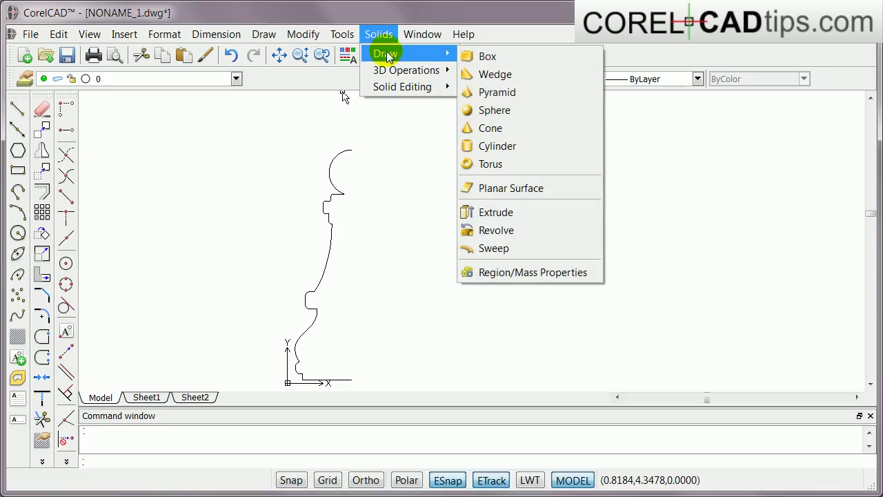
# Step: Revolve the nine profile entities 360 degrees about an axis from the profile's bottom to top
pyautogui.click(512, 235)
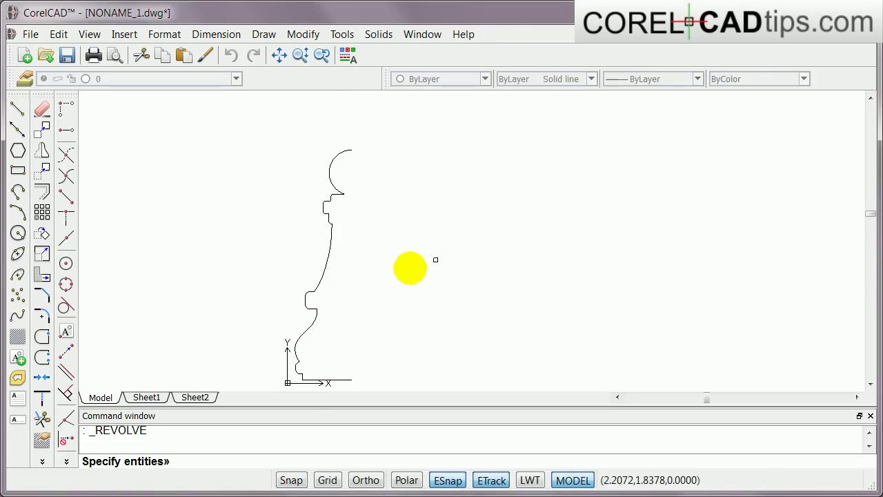
pyautogui.click(266, 130)
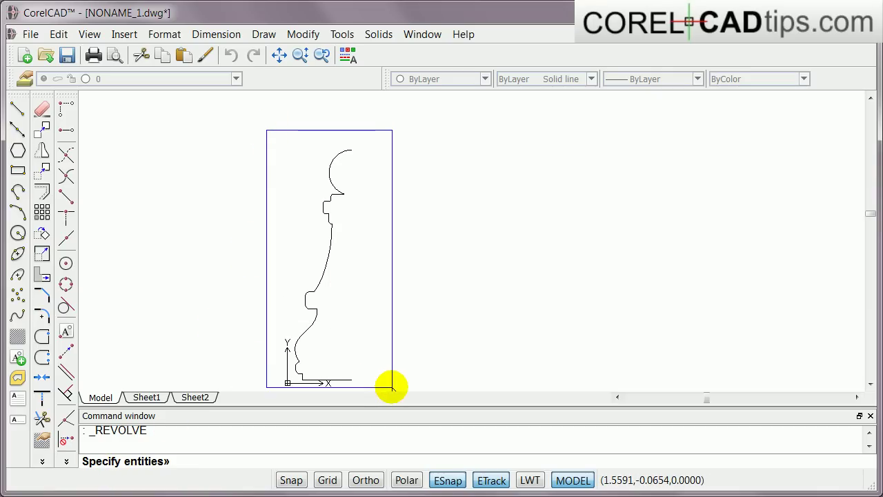
pyautogui.click(392, 387)
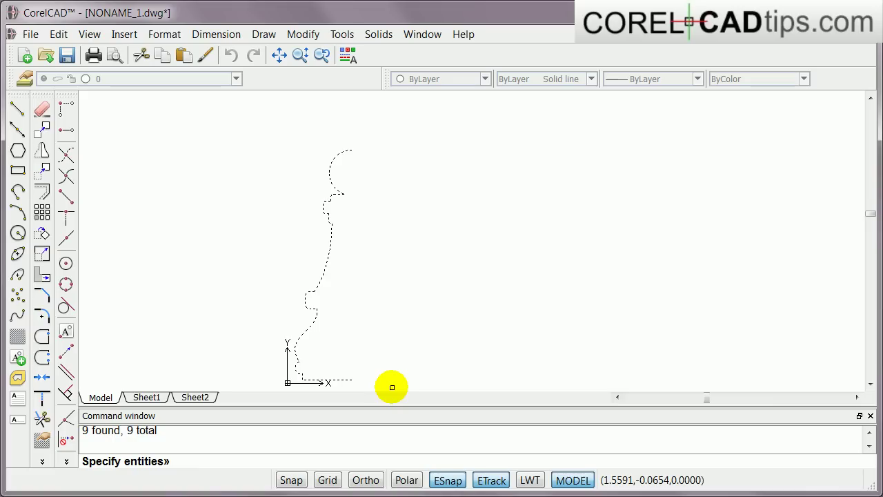
pyautogui.press('Return')
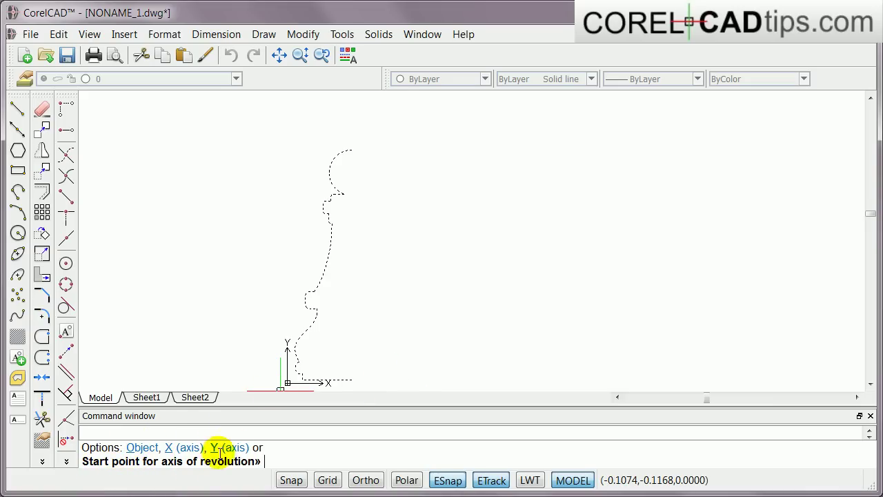
pyautogui.click(352, 380)
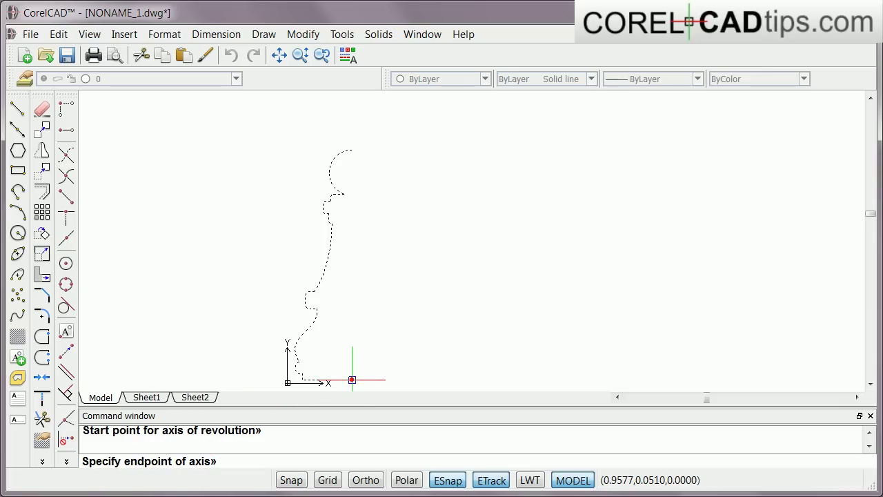
pyautogui.click(352, 150)
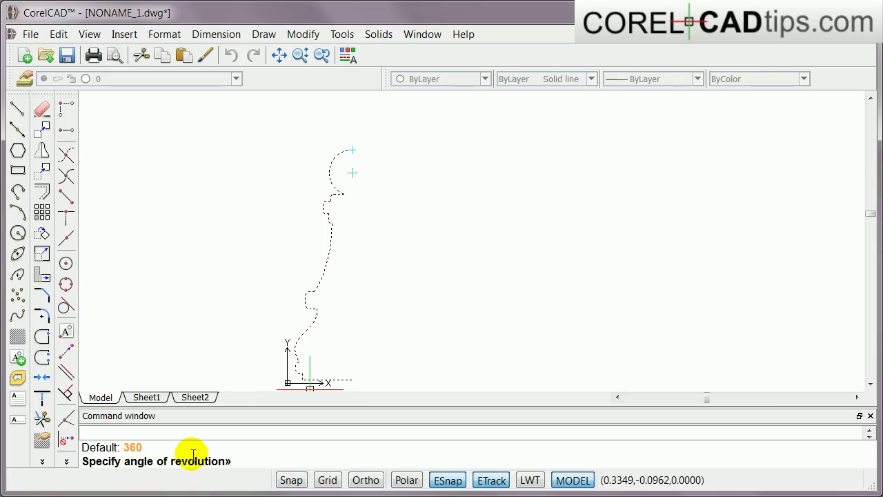
pyautogui.press('Return')
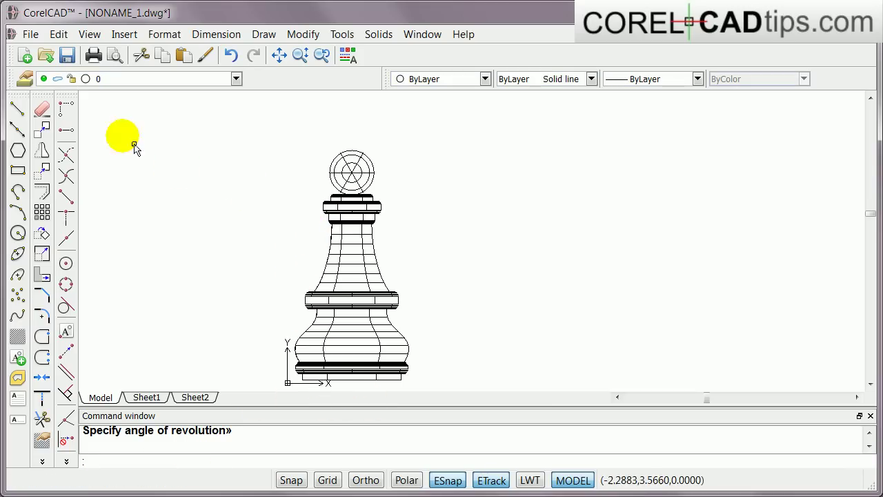
# Step: Switch to the SW Isometric view of the revolved pawn
pyautogui.click(90, 33)
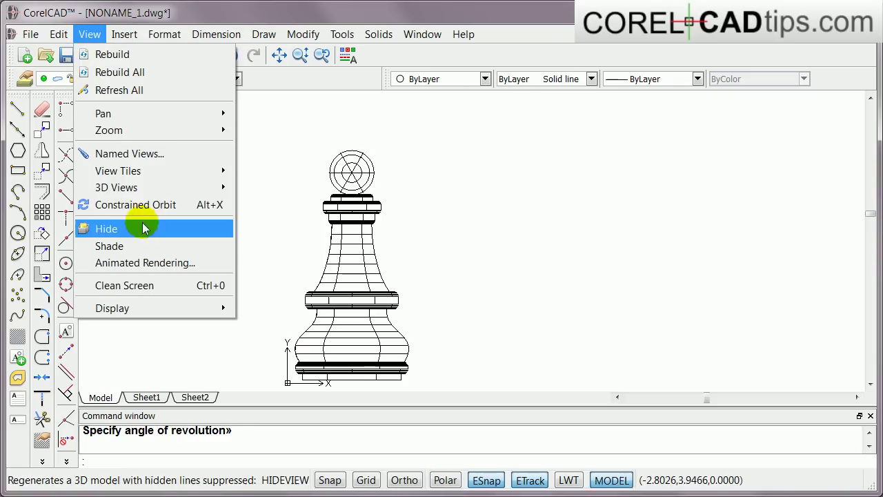
pyautogui.moveTo(167, 187)
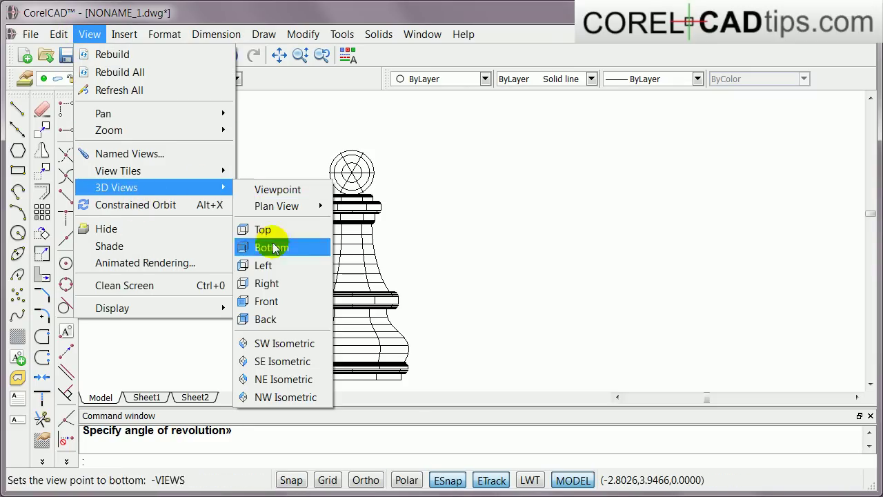
pyautogui.click(286, 345)
pyautogui.moveTo(449, 276); pyautogui.dragTo(372, 283, button='middle')
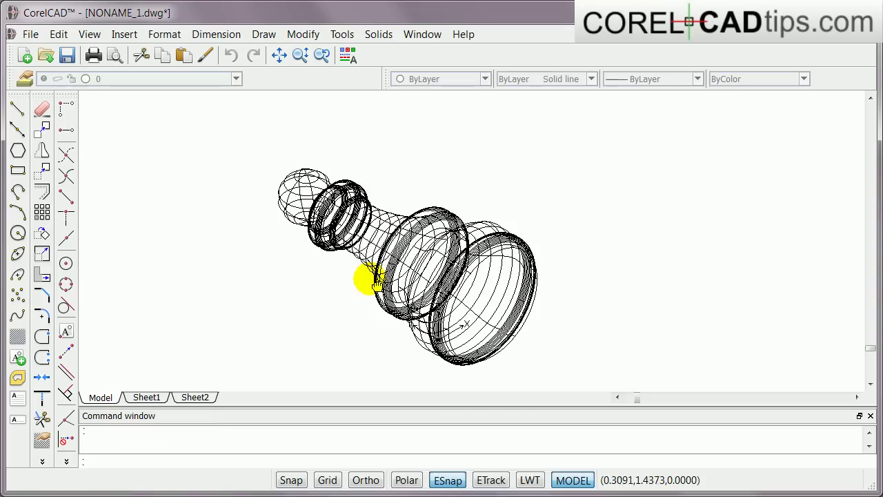
# Step: Use Constrained Orbit to tilt the pawn so it stands upright
pyautogui.click(89, 34)
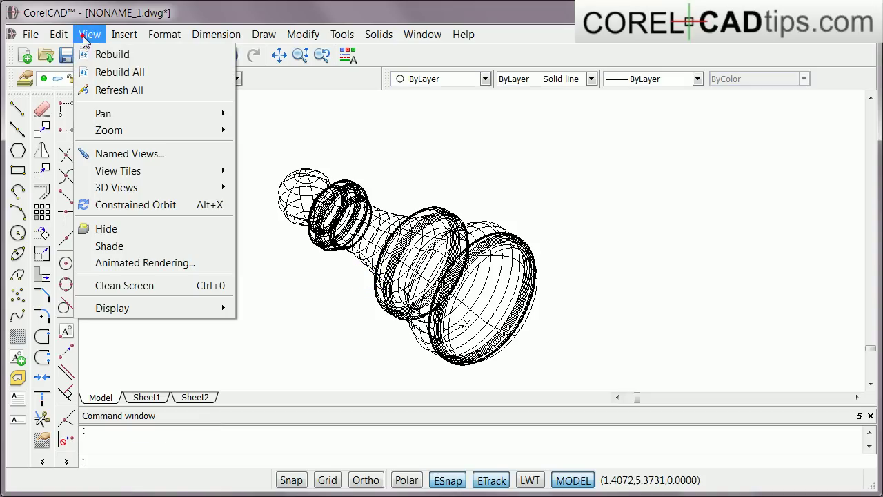
pyautogui.click(135, 204)
pyautogui.moveTo(469, 185); pyautogui.dragTo(450, 208)
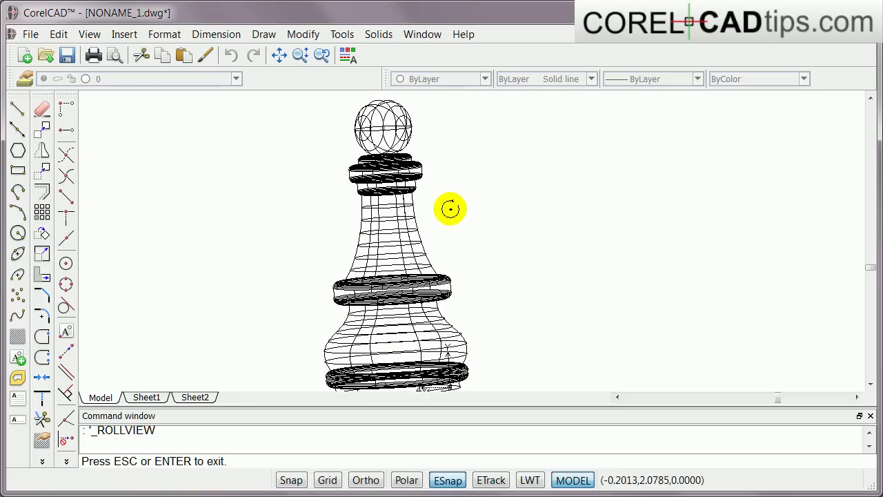
pyautogui.scroll(-2, 449, 218)
pyautogui.moveTo(455, 256); pyautogui.dragTo(359, 221)
pyautogui.scroll(3, 442, 282)
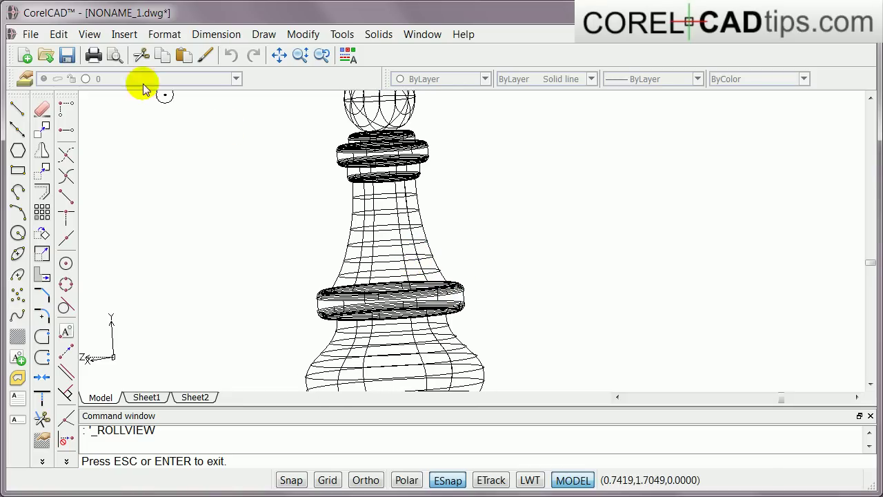
# Step: Redraw the pawn with hidden lines removed and frame it in the view
pyautogui.click(80, 39)
pyautogui.click(131, 228)
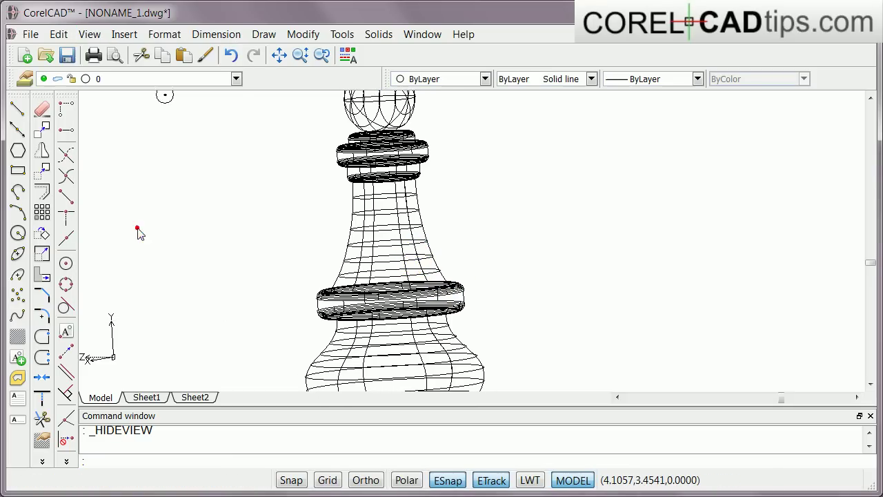
pyautogui.scroll(-3, 423, 227)
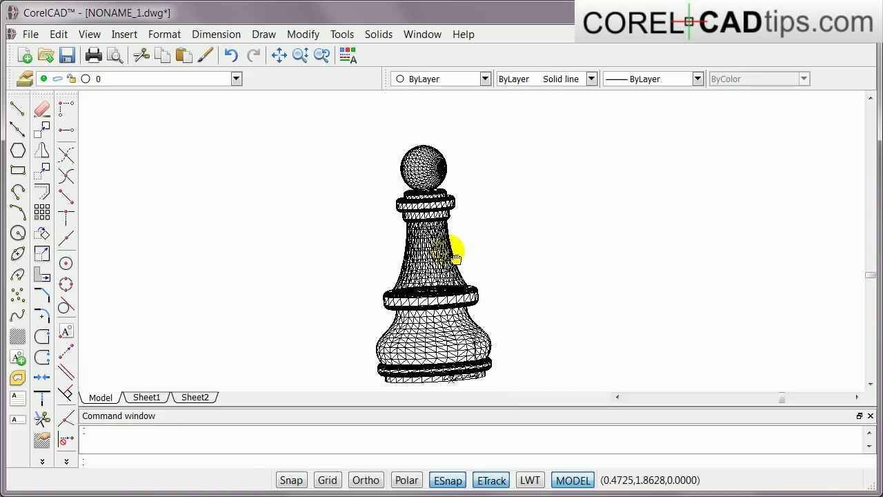
pyautogui.moveTo(422, 265); pyautogui.dragTo(419, 238, button='middle')
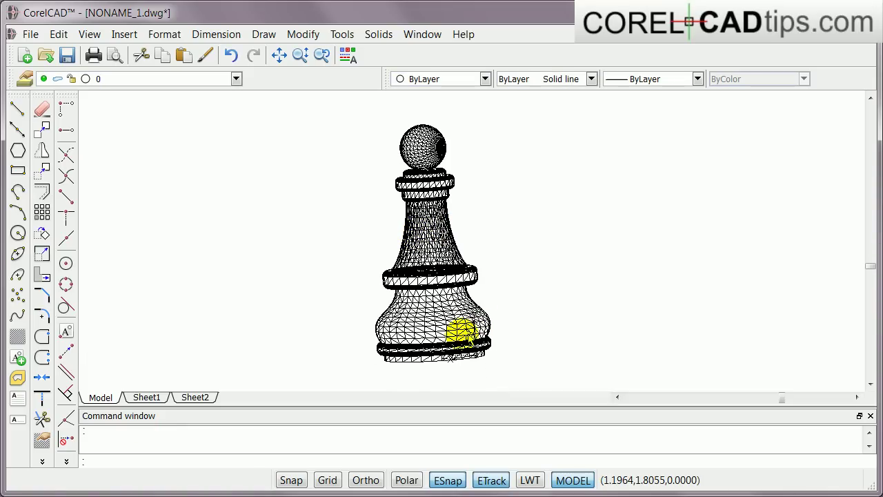
pyautogui.moveTo(430, 344); pyautogui.dragTo(369, 332, button='middle')
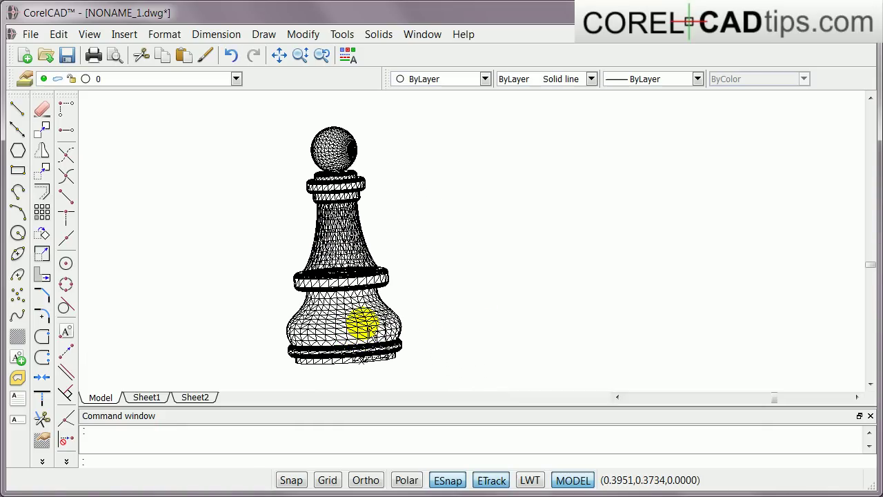
pyautogui.scroll(1, 335, 162)
pyautogui.scroll(1, 343, 219)
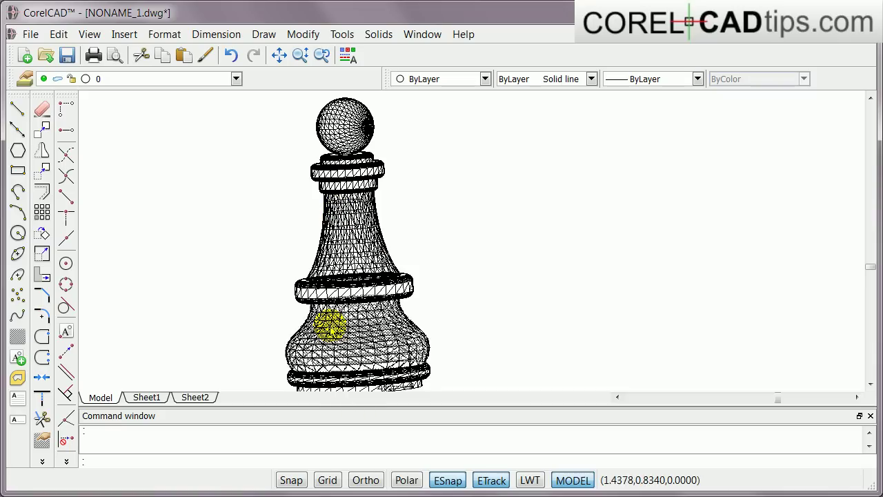
pyautogui.scroll(-2, 329, 306)
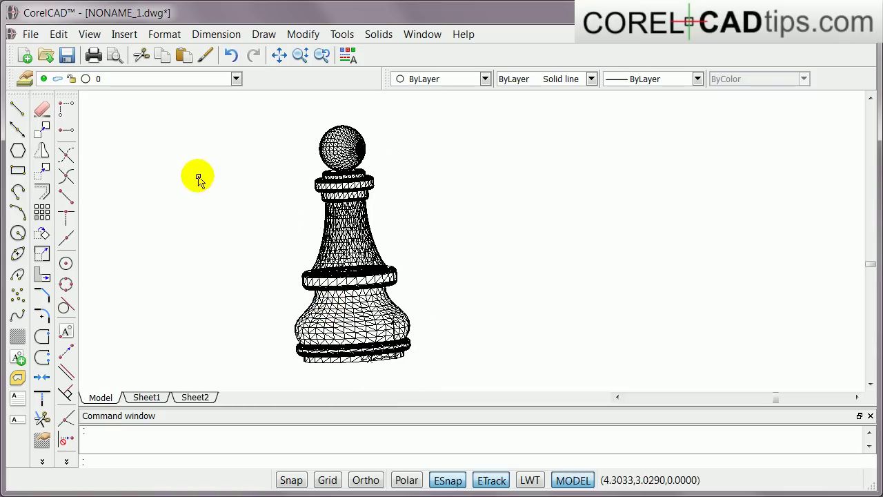
pyautogui.scroll(-2, 221, 218)
# Step: Switch to the Front 3D view of the pawn
pyautogui.click(89, 37)
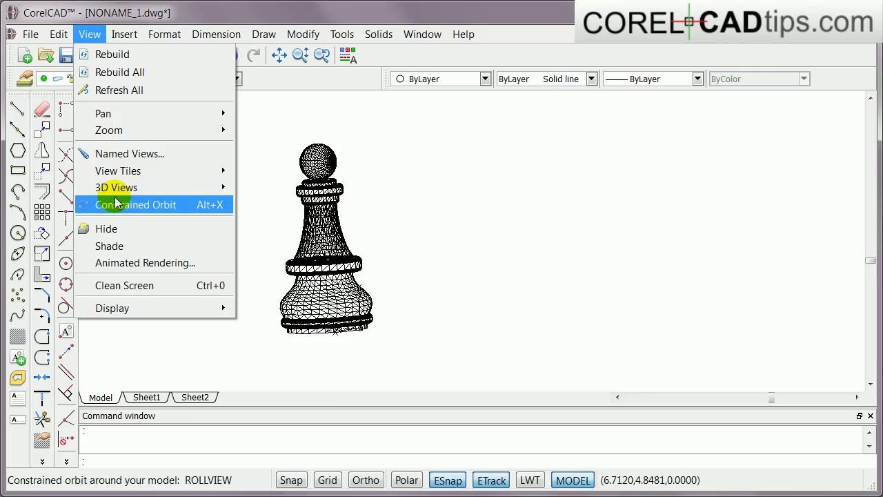
pyautogui.moveTo(113, 187)
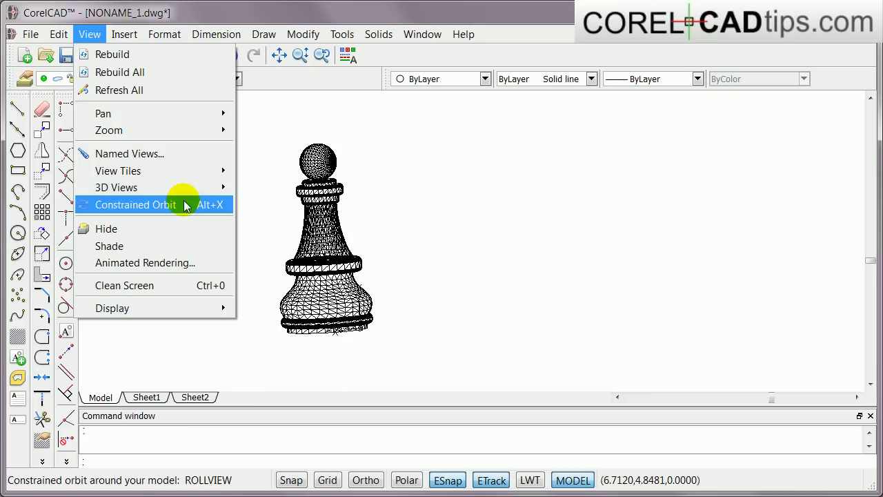
pyautogui.moveTo(178, 186)
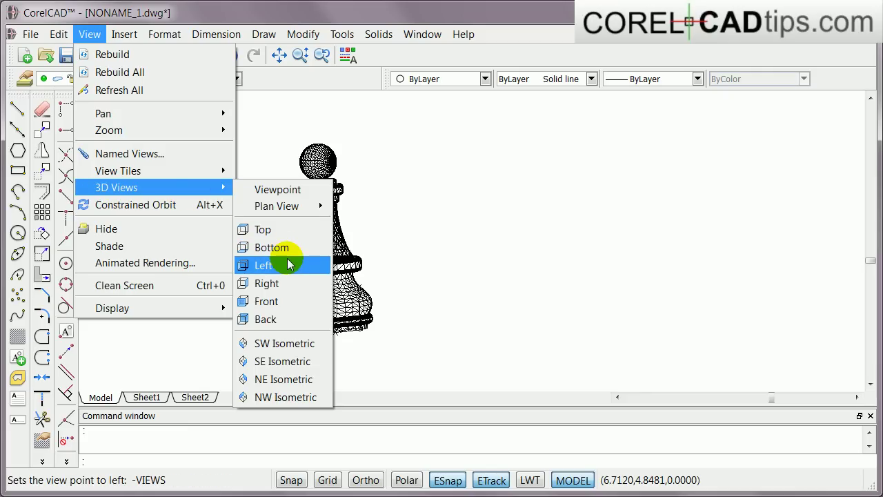
pyautogui.click(279, 304)
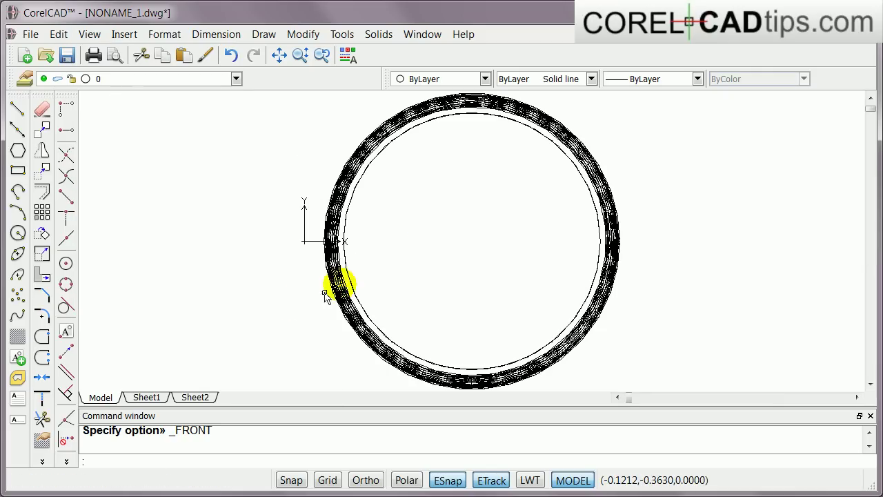
pyautogui.scroll(-3, 466, 293)
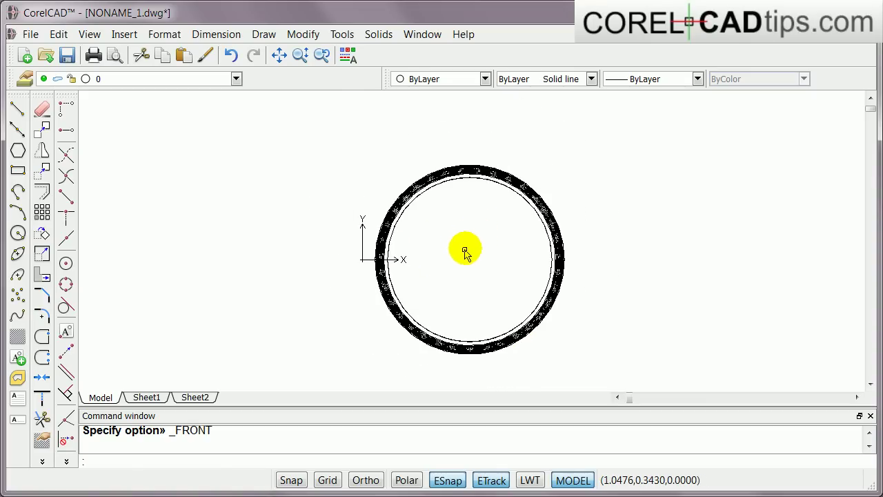
# Step: Switch to the Right 3D view, showing the pawn lying with its head right
pyautogui.click(90, 35)
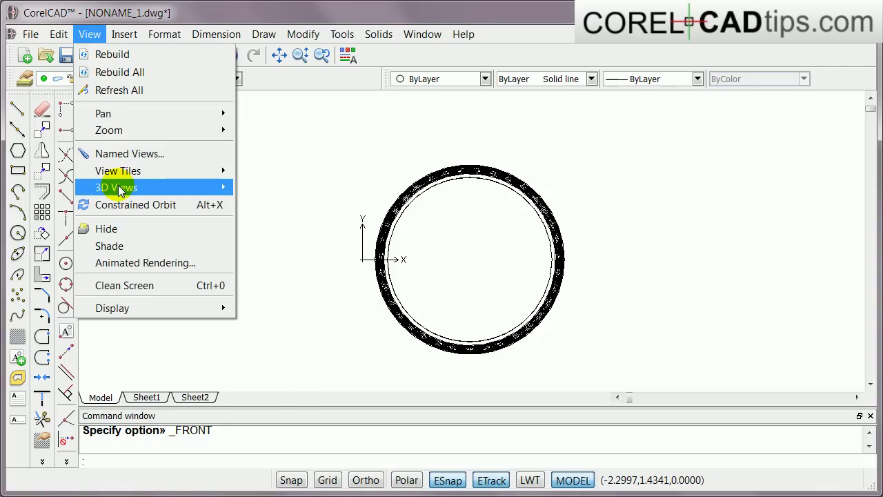
pyautogui.moveTo(119, 189)
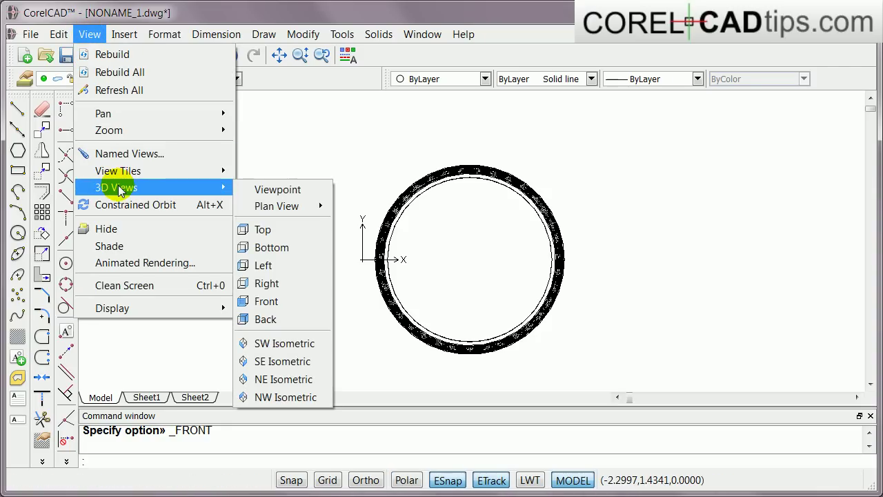
pyautogui.click(285, 284)
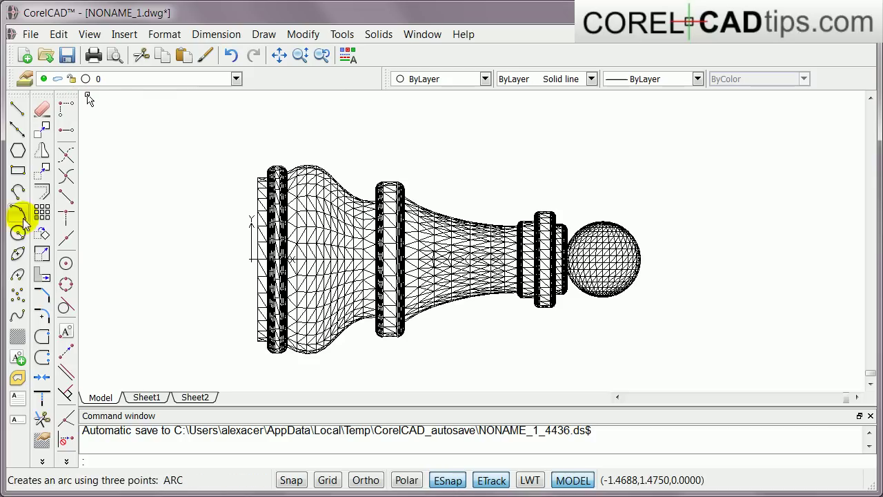
# Step: Rotate all the pawn's entities 90 degrees about its base point and center it
pyautogui.click(42, 234)
pyautogui.click(213, 147)
pyautogui.click(644, 325)
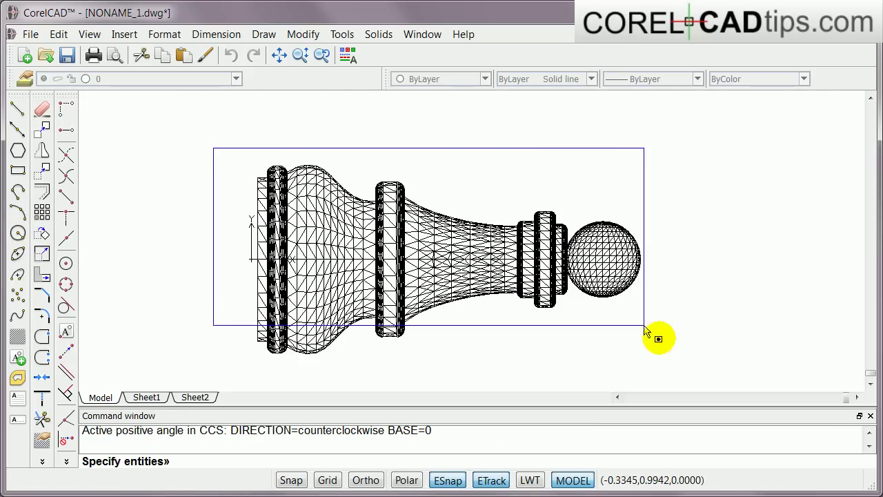
pyautogui.click(679, 374)
pyautogui.press('Return')
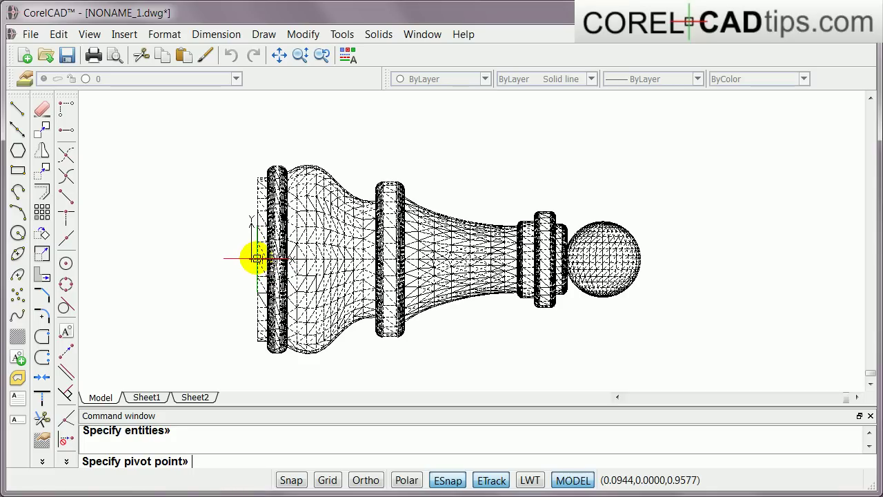
pyautogui.click(256, 258)
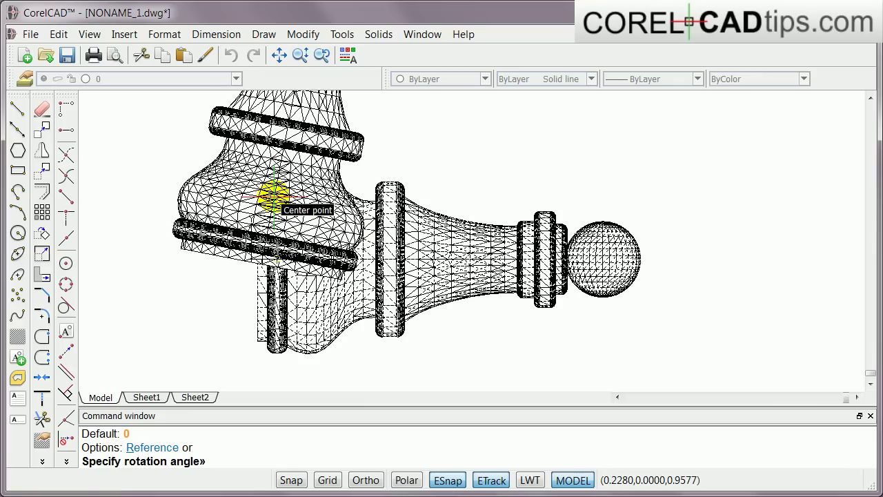
pyautogui.write('90')
pyautogui.press('Return')
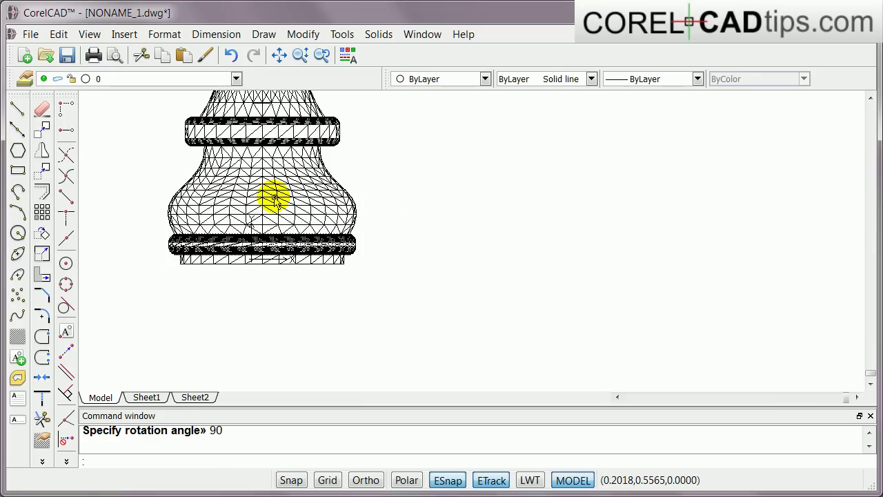
pyautogui.scroll(-3, 276, 197)
pyautogui.moveTo(311, 171); pyautogui.dragTo(330, 276, button='middle')
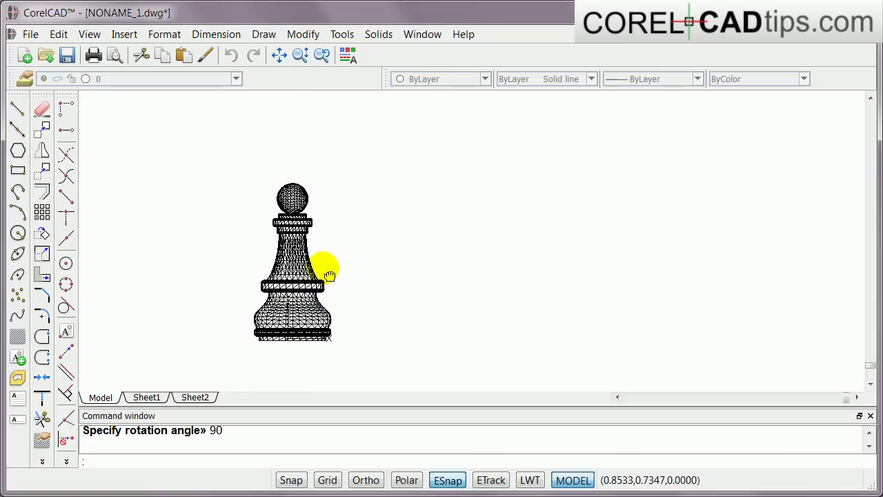
pyautogui.scroll(2, 329, 275)
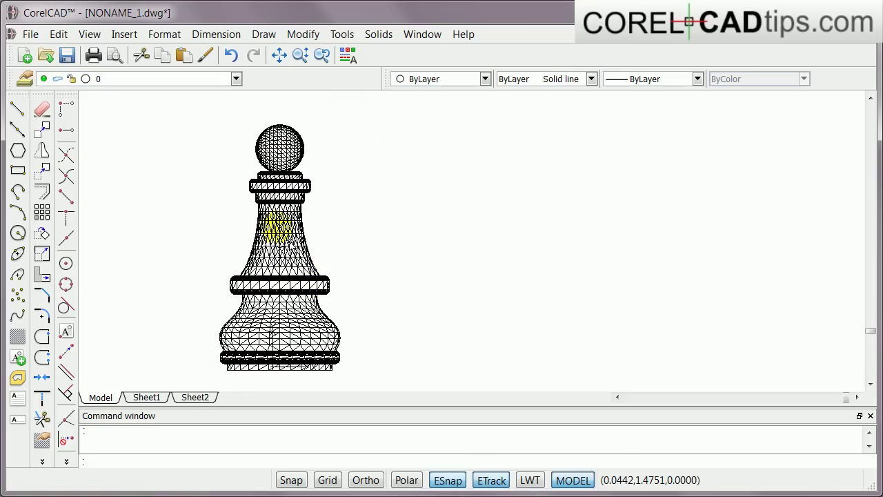
# Step: Launch the Render PlugIn from the Tools menu with the Product model style
pyautogui.click(342, 35)
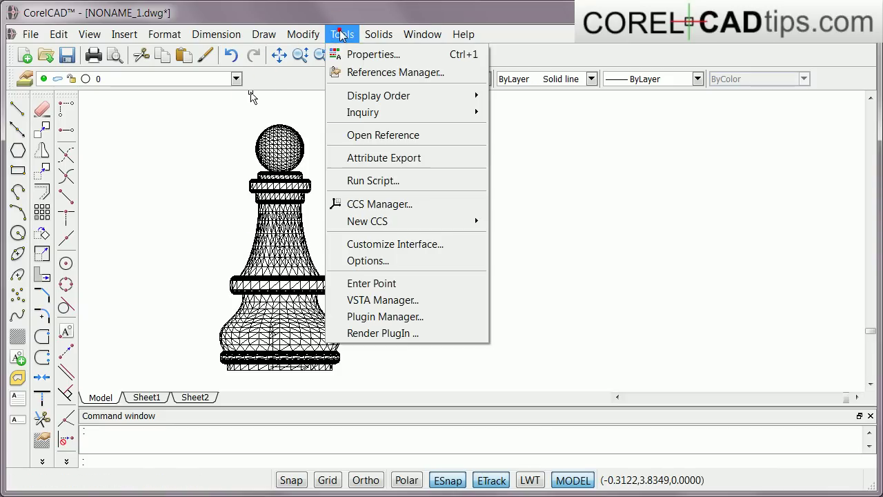
pyautogui.click(389, 332)
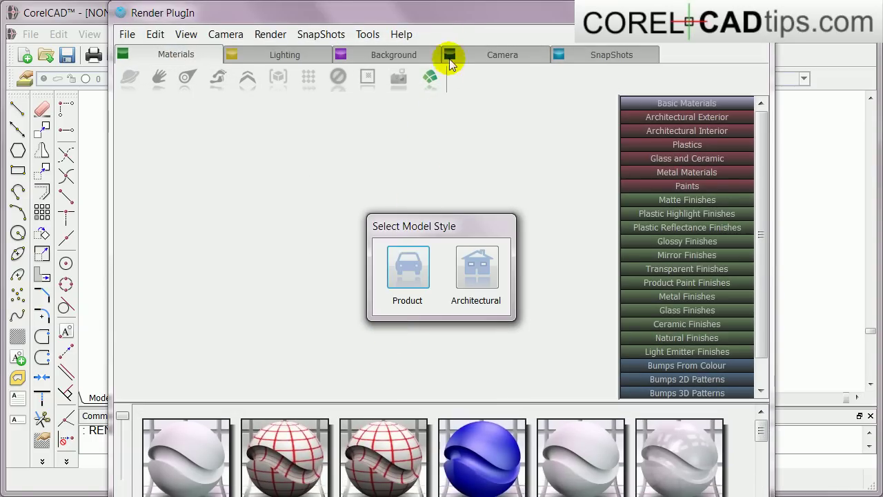
pyautogui.click(445, 24)
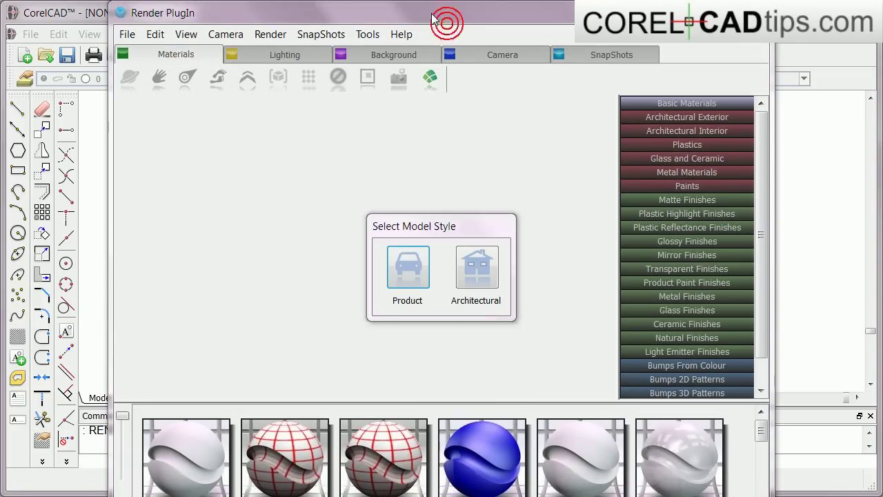
pyautogui.click(408, 283)
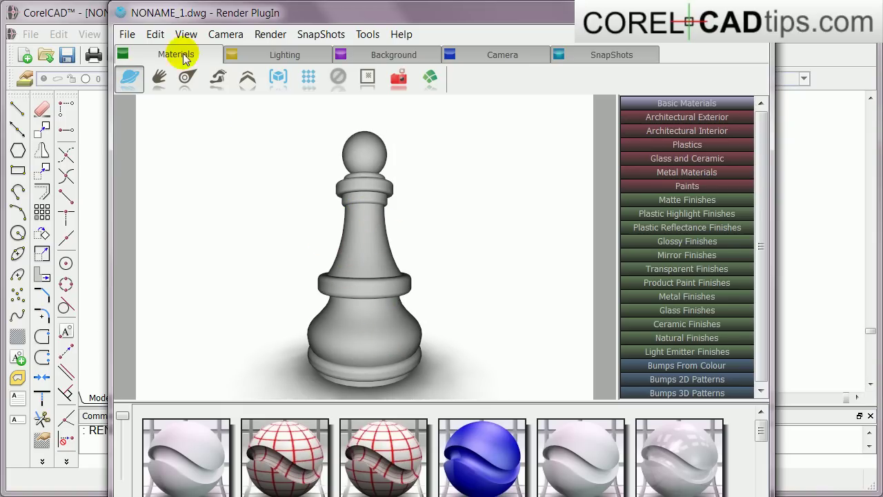
# Step: Pan and orbit the render view to reposition the pawn
pyautogui.click(159, 78)
pyautogui.moveTo(339, 249); pyautogui.dragTo(315, 247)
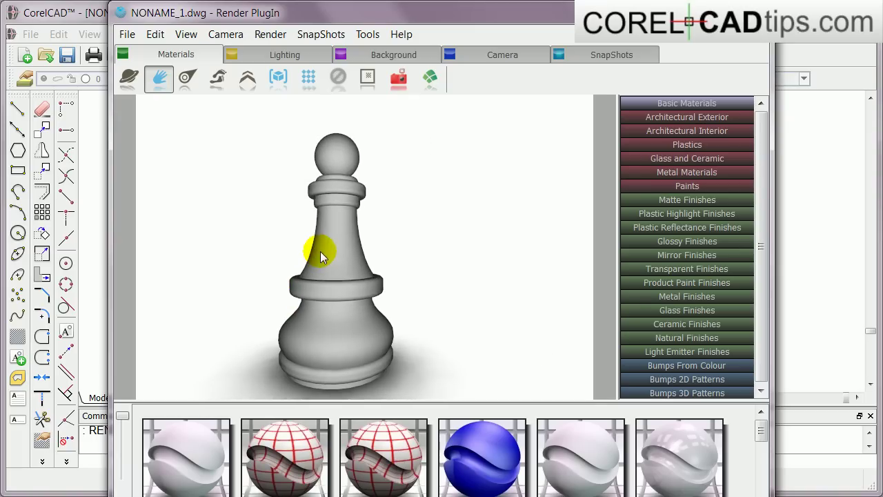
pyautogui.click(129, 78)
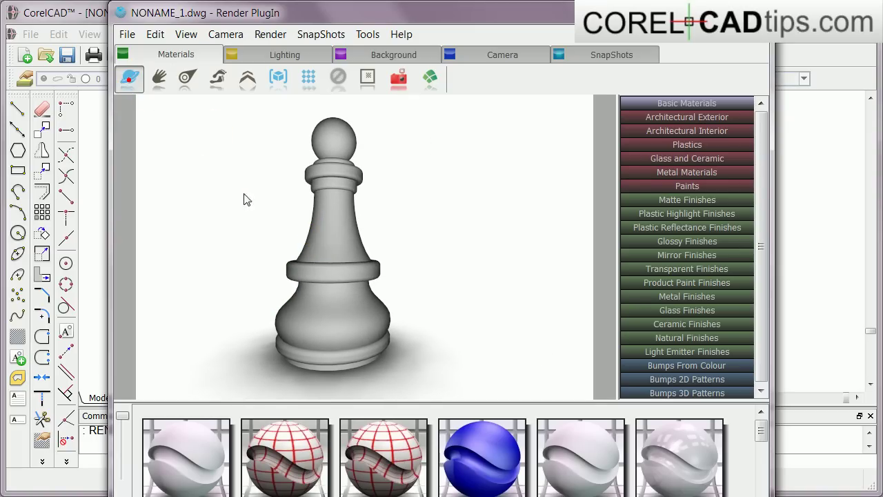
pyautogui.moveTo(336, 247)
pyautogui.mouseDown()
pyautogui.moveTo(350, 269)
pyautogui.moveTo(337, 221)
pyautogui.moveTo(306, 269)
pyautogui.moveTo(339, 278)
pyautogui.moveTo(364, 304)
pyautogui.moveTo(339, 335)
pyautogui.moveTo(372, 278)
pyautogui.moveTo(304, 200)
pyautogui.moveTo(339, 173)
pyautogui.moveTo(337, 219)
pyautogui.moveTo(345, 223)
pyautogui.moveTo(338, 201)
pyautogui.moveTo(363, 253)
pyautogui.mouseUp()
# Step: Apply the dark red gradient background to the render view
pyautogui.click(410, 54)
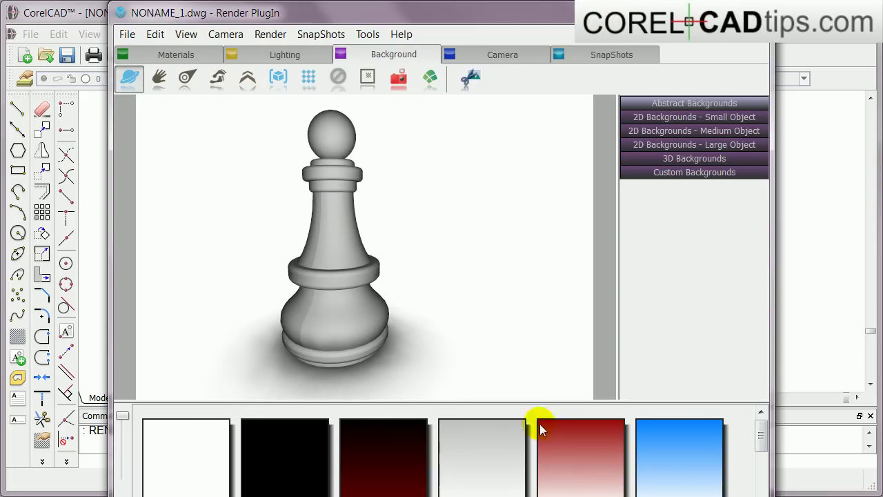
pyautogui.moveTo(660, 467); pyautogui.dragTo(476, 317)
pyautogui.moveTo(543, 446); pyautogui.dragTo(476, 345)
pyautogui.moveTo(390, 441); pyautogui.dragTo(439, 309)
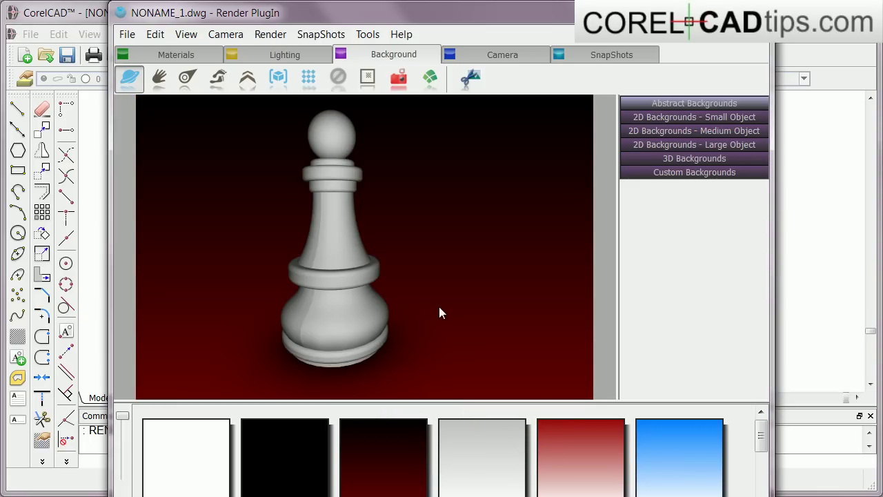
pyautogui.click(178, 59)
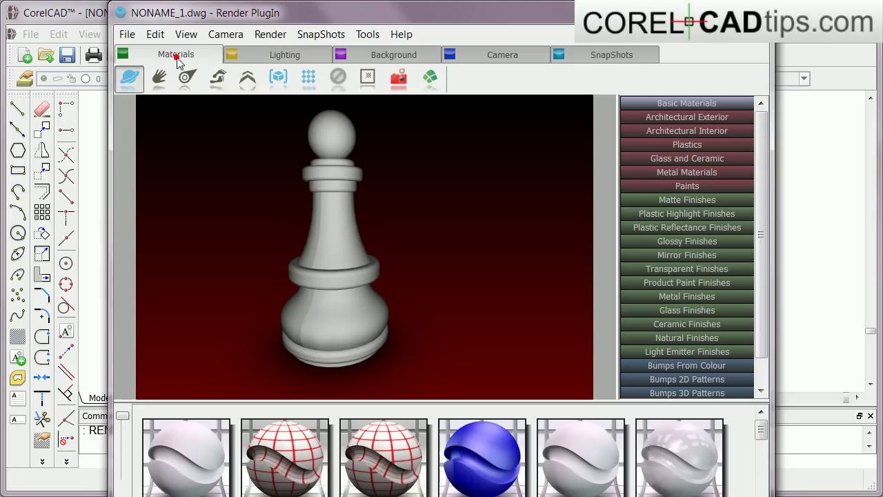
# Step: Apply the tan material to the pawn and run a Progressive Render
pyautogui.click(754, 432)
pyautogui.moveTo(765, 430); pyautogui.dragTo(768, 449)
pyautogui.moveTo(696, 453); pyautogui.dragTo(365, 278)
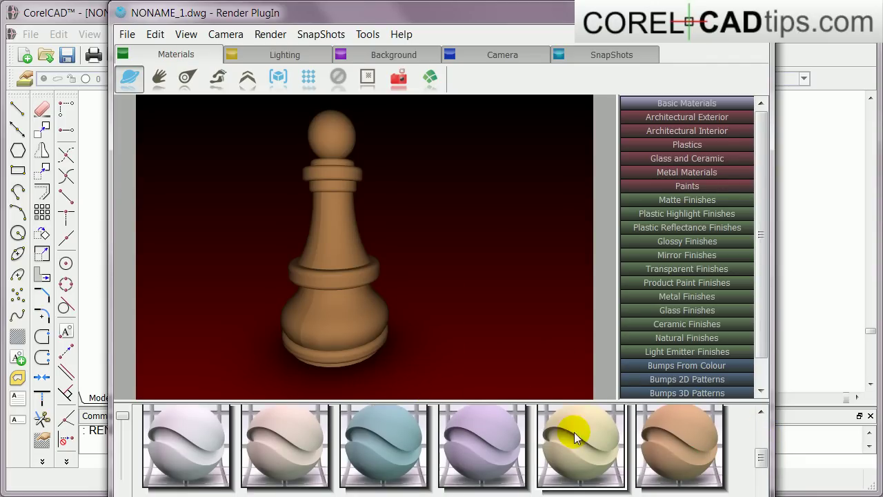
pyautogui.moveTo(697, 449); pyautogui.dragTo(346, 307)
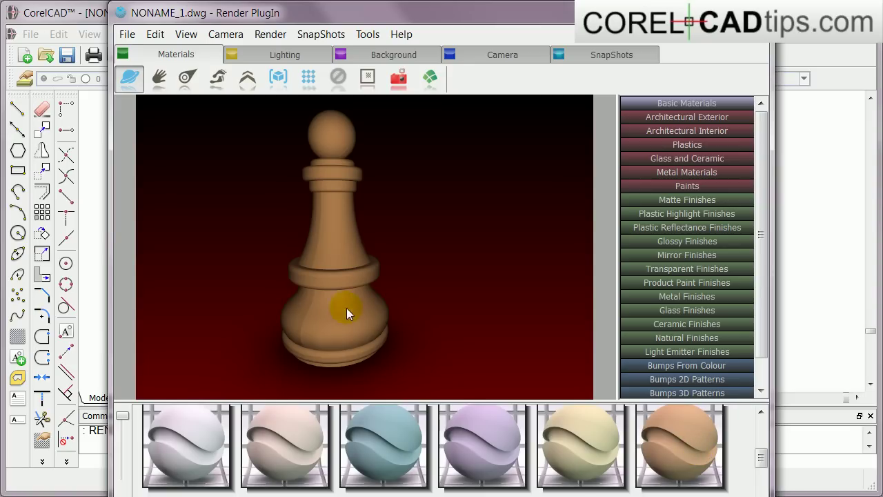
pyautogui.click(308, 81)
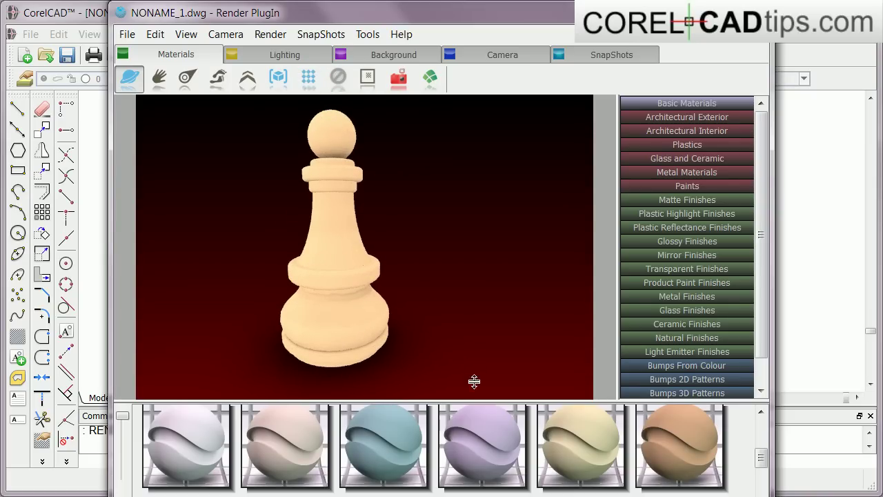
pyautogui.moveTo(763, 458); pyautogui.dragTo(763, 438)
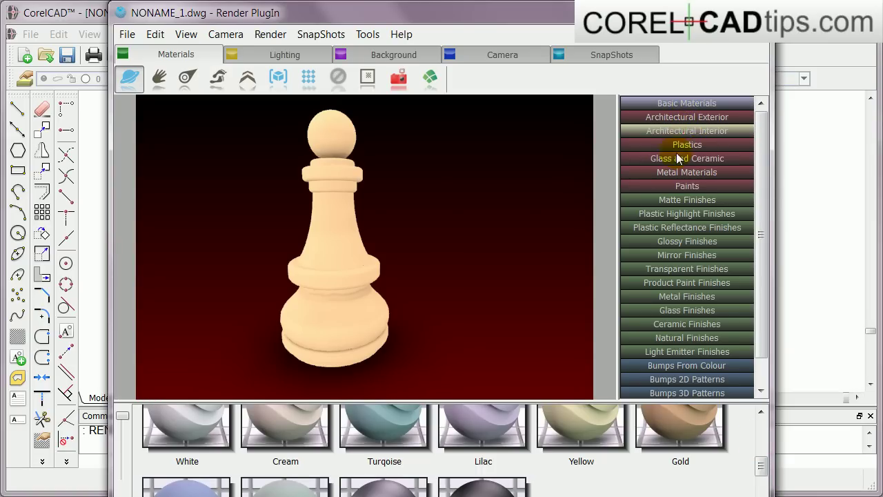
# Step: Apply an Architectural Interior wood material to the pawn, progressively render it, and view it from higher above
pyautogui.moveTo(378, 481); pyautogui.dragTo(445, 385)
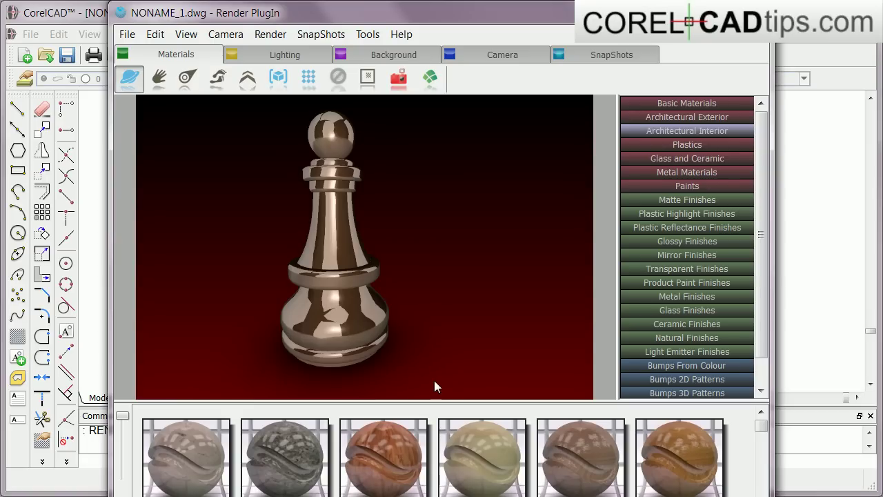
pyautogui.click(331, 120)
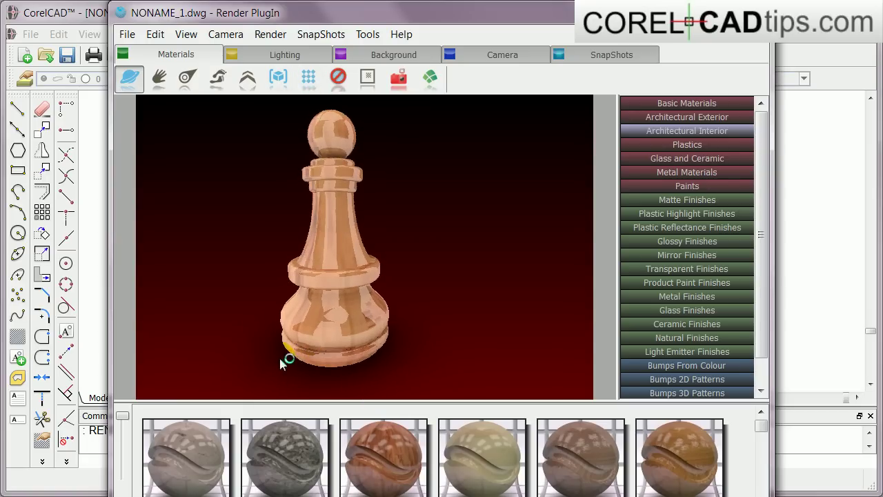
pyautogui.click(288, 278)
pyautogui.moveTo(303, 175); pyautogui.dragTo(367, 179)
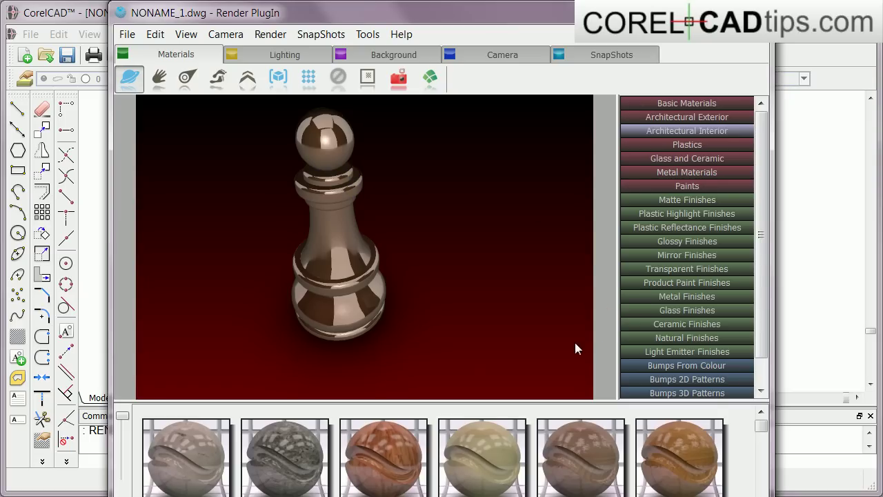
# Step: Run and stop another progressive render, then orbit the pawn to a new viewing angle
pyautogui.click(308, 76)
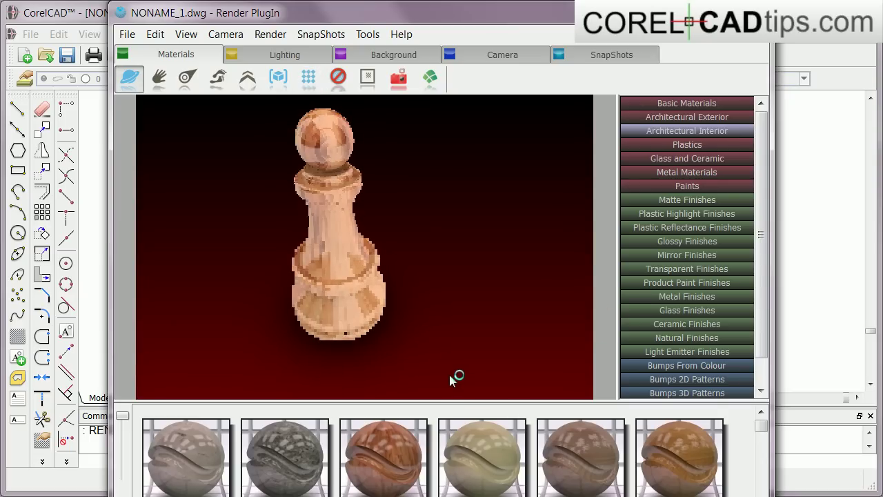
pyautogui.click(310, 255)
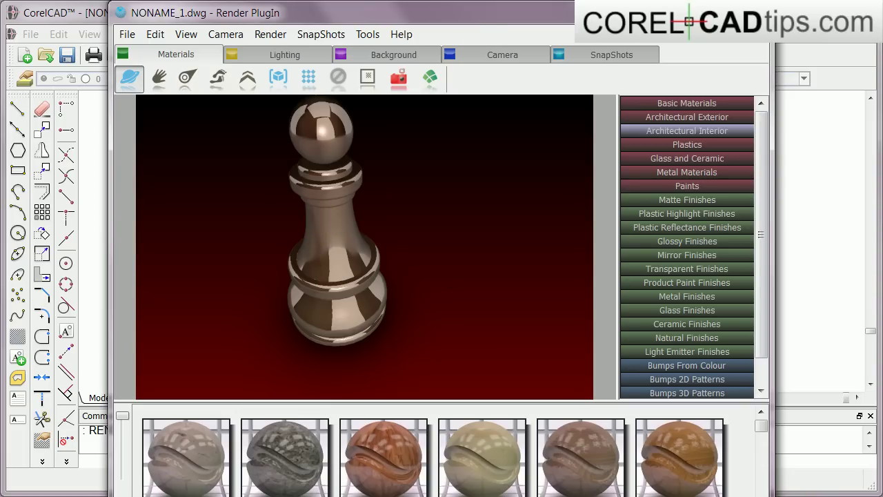
pyautogui.moveTo(350, 119); pyautogui.dragTo(434, 145)
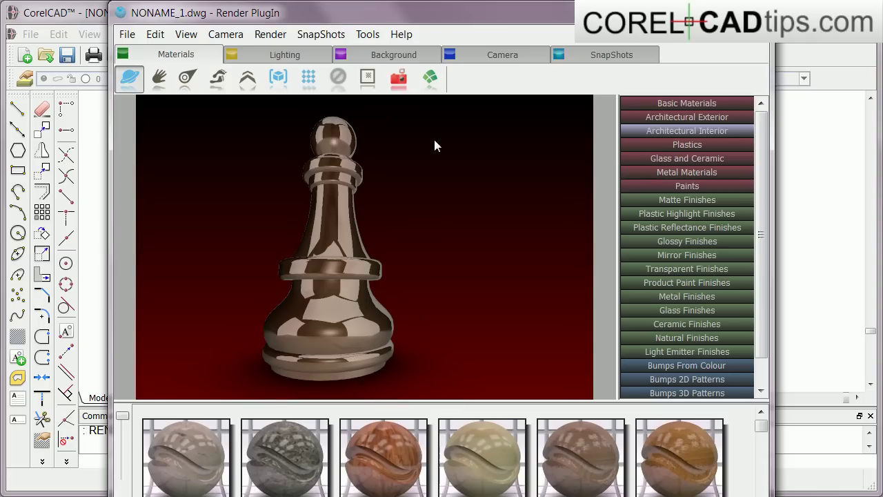
pyautogui.moveTo(349, 157)
pyautogui.mouseDown()
pyautogui.moveTo(342, 164)
pyautogui.moveTo(334, 155)
pyautogui.moveTo(352, 146)
pyautogui.mouseUp()
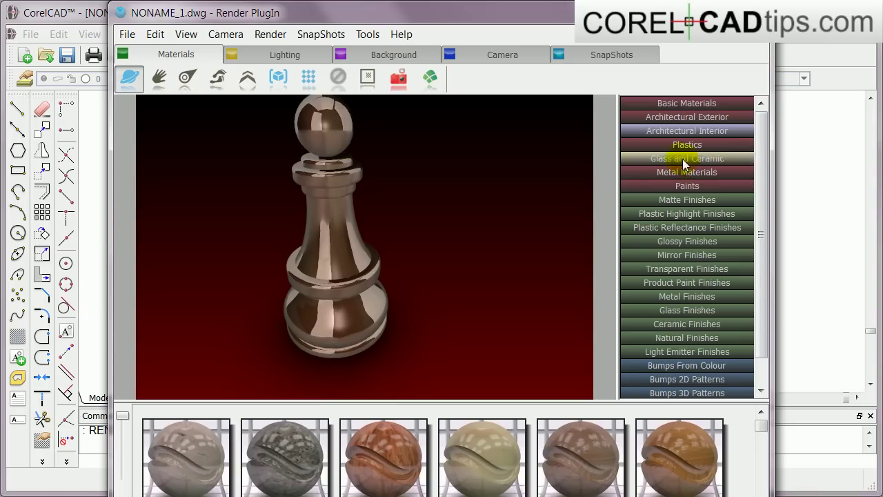